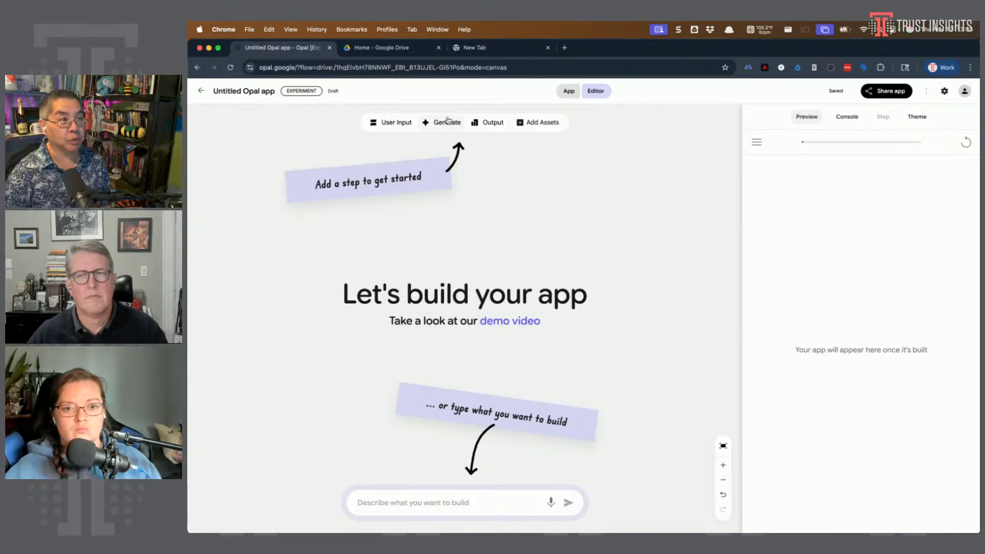
Add a User Input node and place it near the left edge of the canvas.
{"action": "left_click", "coordinate": [383, 127]}
{"action": "left_click_drag", "start_coordinate": [457, 301], "coordinate": [289, 257]}
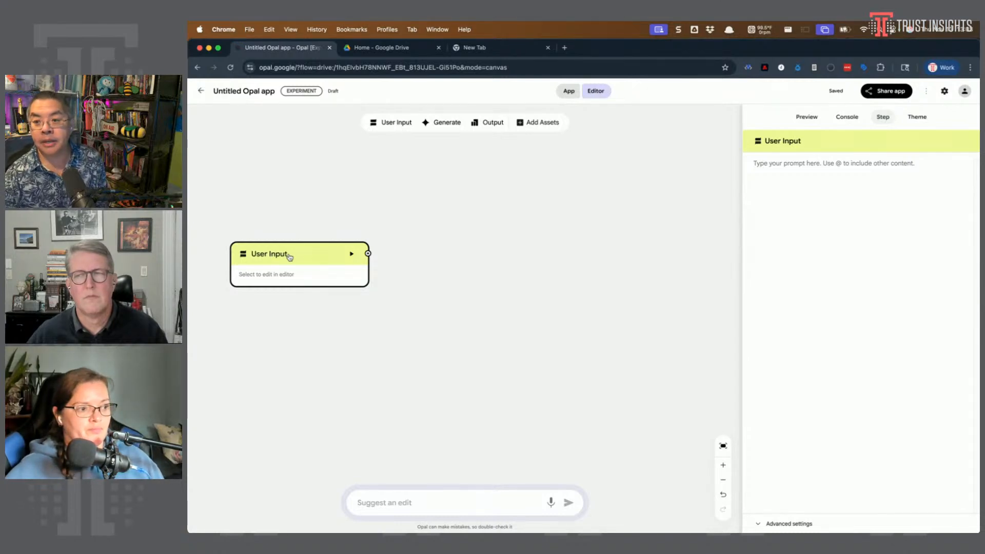
{"action": "left_click", "coordinate": [422, 202]}
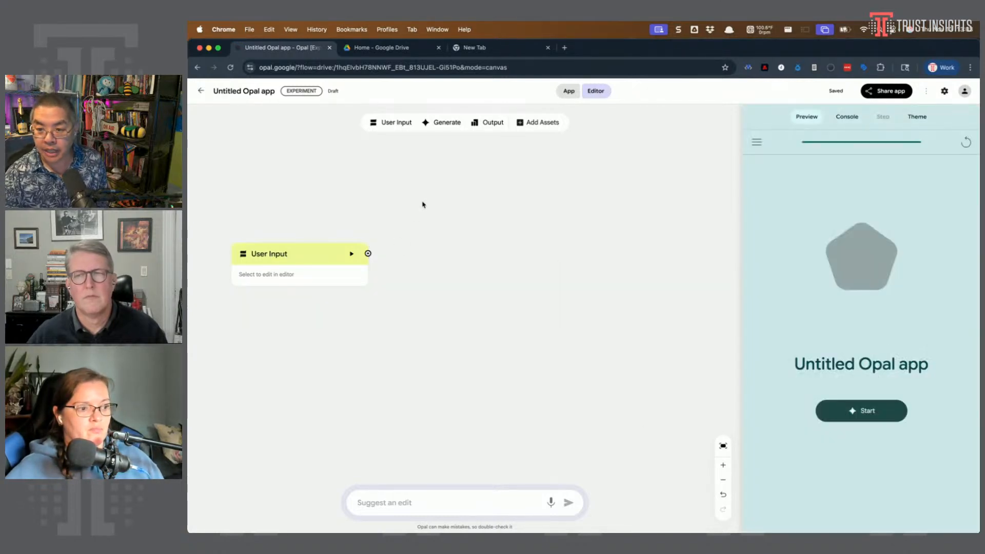
Place a Generate node above and to the right of the User Input node and review its available models.
{"action": "left_click", "coordinate": [444, 124]}
{"action": "left_click_drag", "start_coordinate": [497, 299], "coordinate": [493, 202]}
{"action": "left_click", "coordinate": [791, 168]}
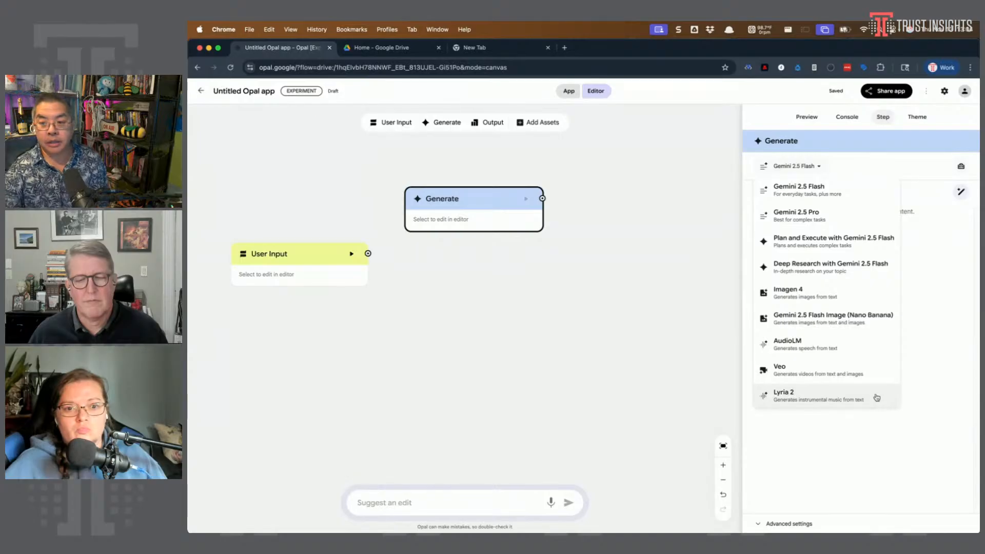
{"action": "left_click", "coordinate": [529, 332]}
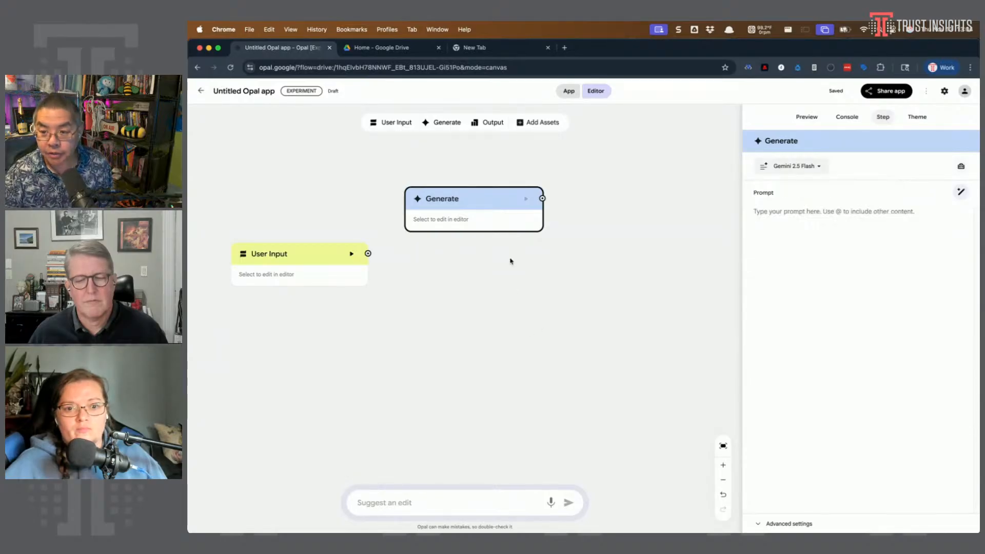
Add an Output node below the Generate node and review the output formats and asset types on offer.
{"action": "left_click", "coordinate": [492, 123]}
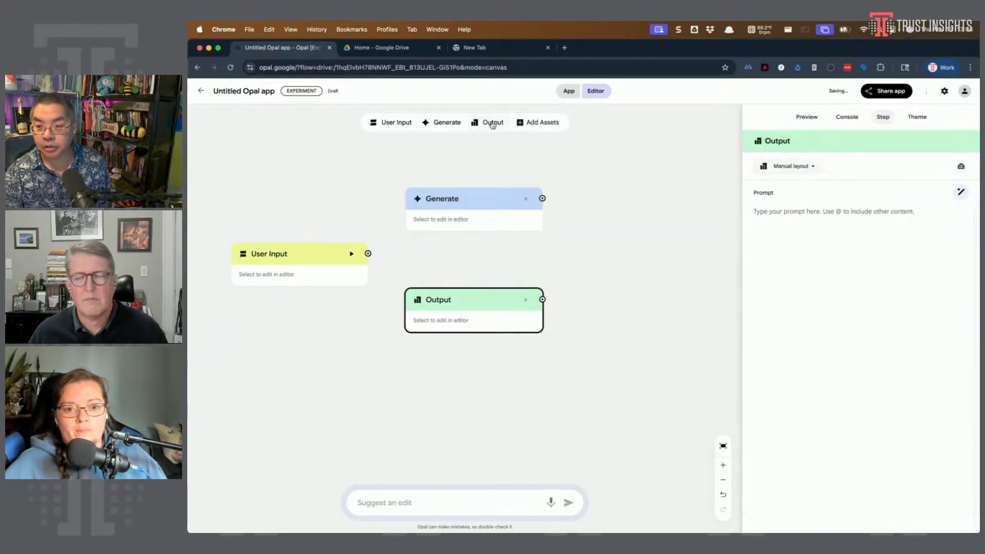
{"action": "left_click", "coordinate": [793, 167]}
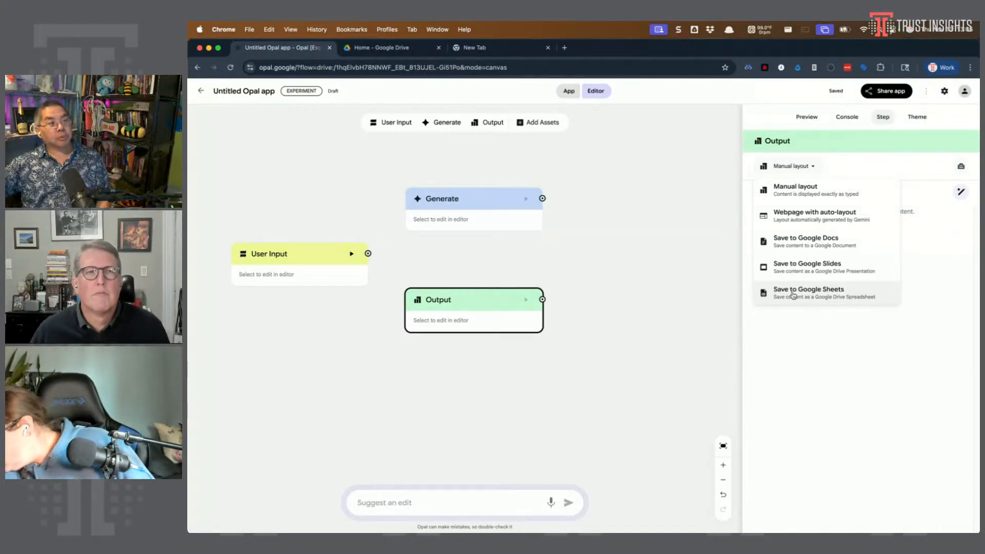
{"action": "key", "text": "Escape"}
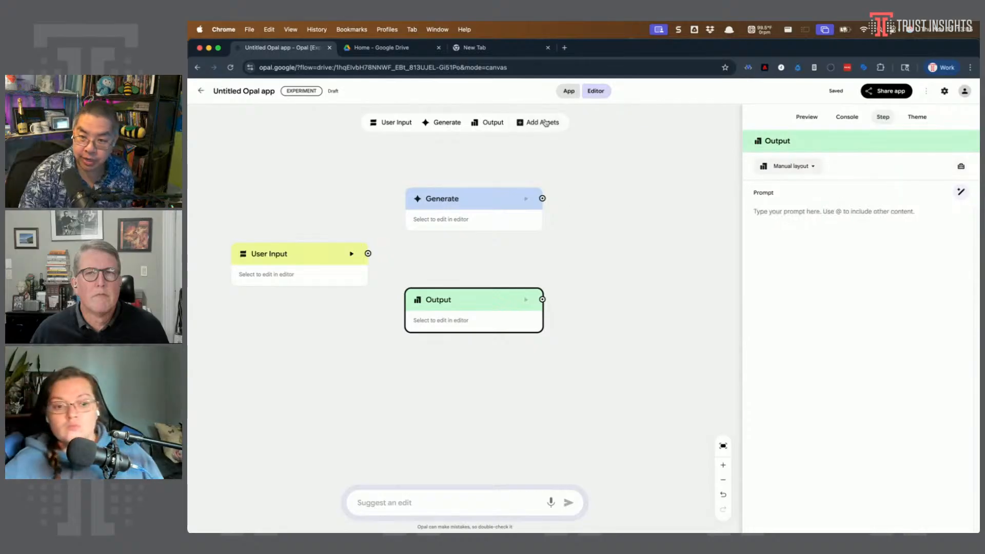
{"action": "left_click", "coordinate": [542, 122]}
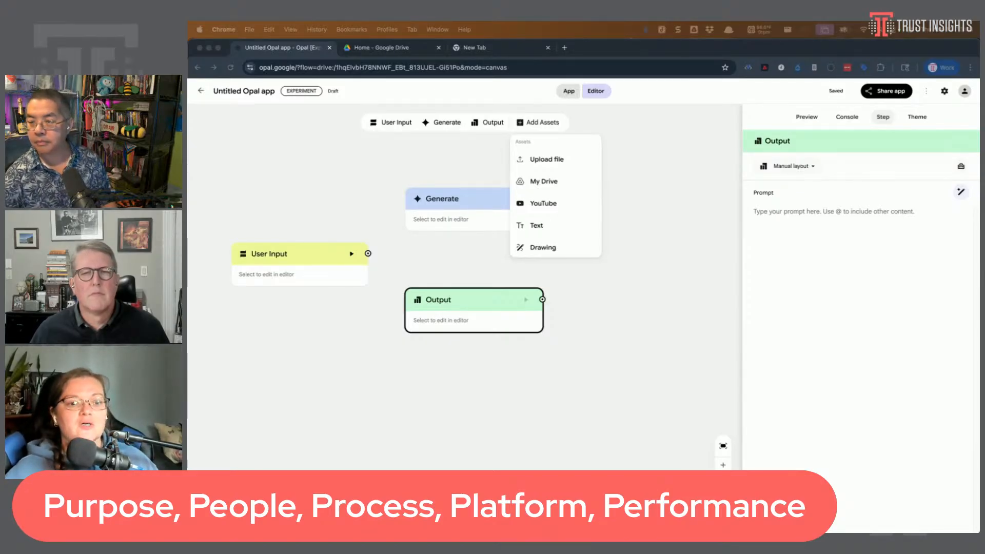
{"action": "left_click", "coordinate": [809, 166]}
{"action": "left_click", "coordinate": [809, 166]}
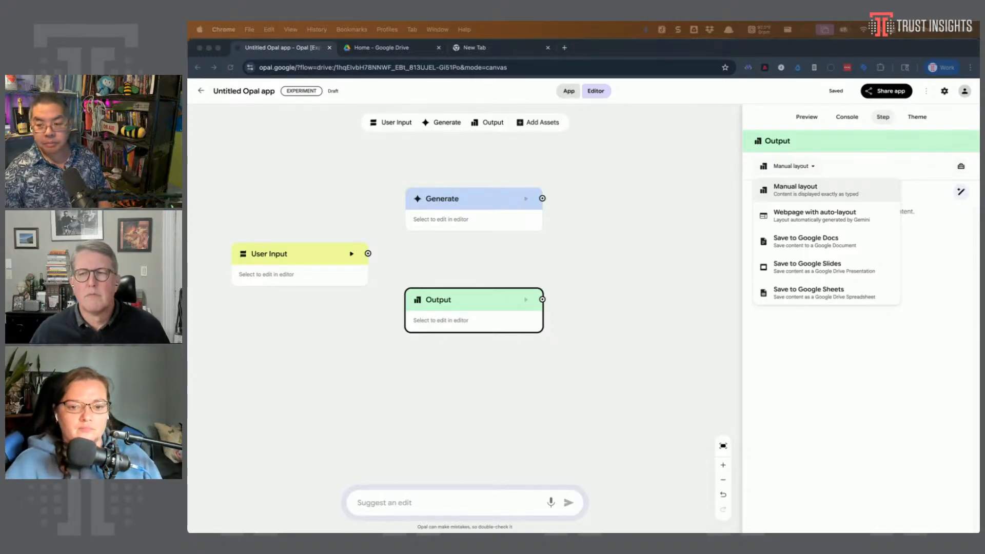
Switch to the prompt draft in BBEdit, set its font size to 24, and widen the document window.
{"action": "key", "text": "super+Tab"}
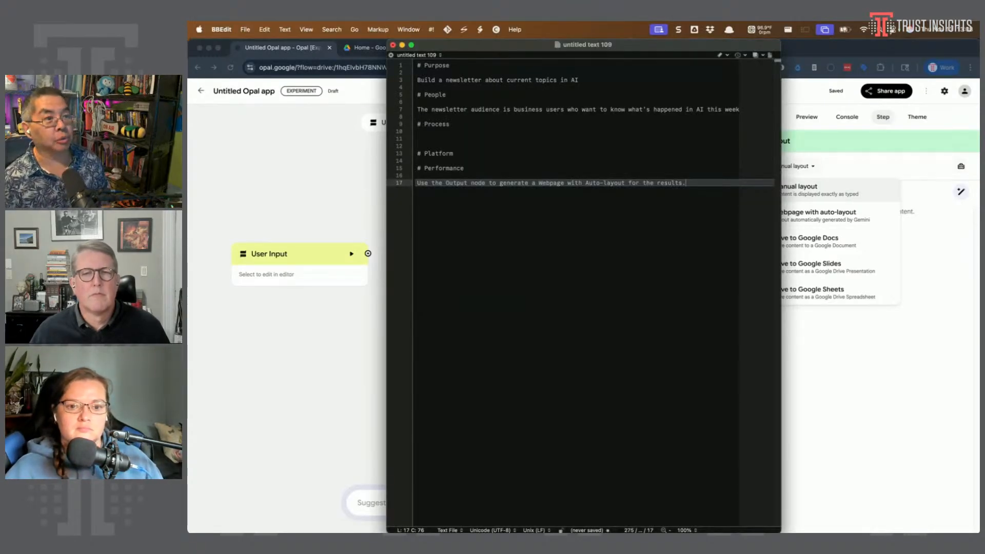
{"action": "key", "text": "super+a"}
{"action": "key", "text": "super+t"}
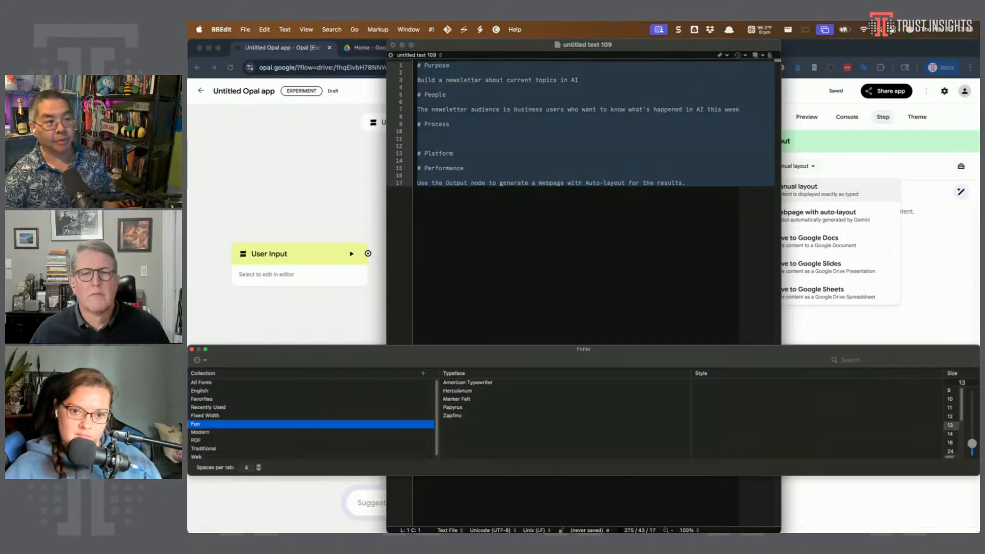
{"action": "left_click", "coordinate": [950, 451]}
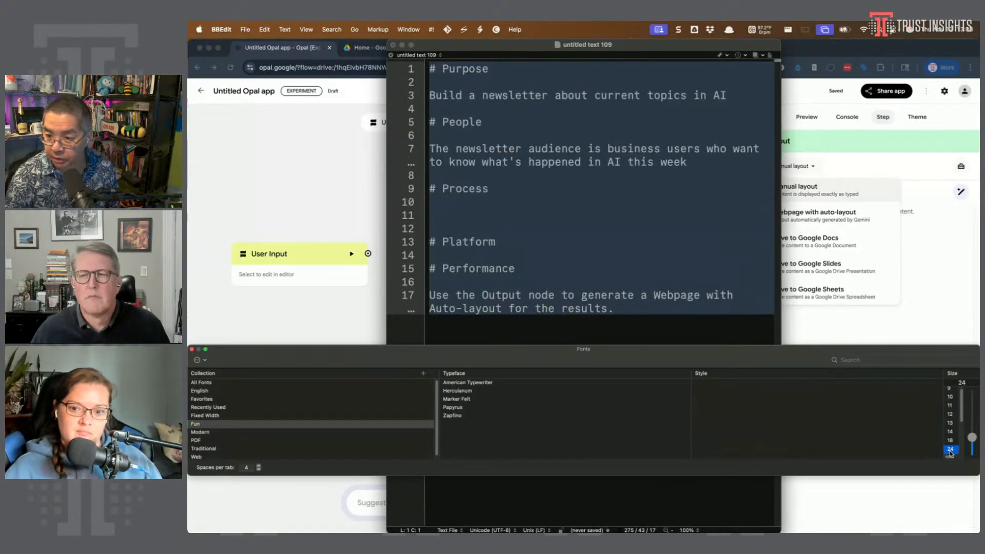
{"action": "left_click", "coordinate": [192, 349]}
{"action": "left_click", "coordinate": [744, 201]}
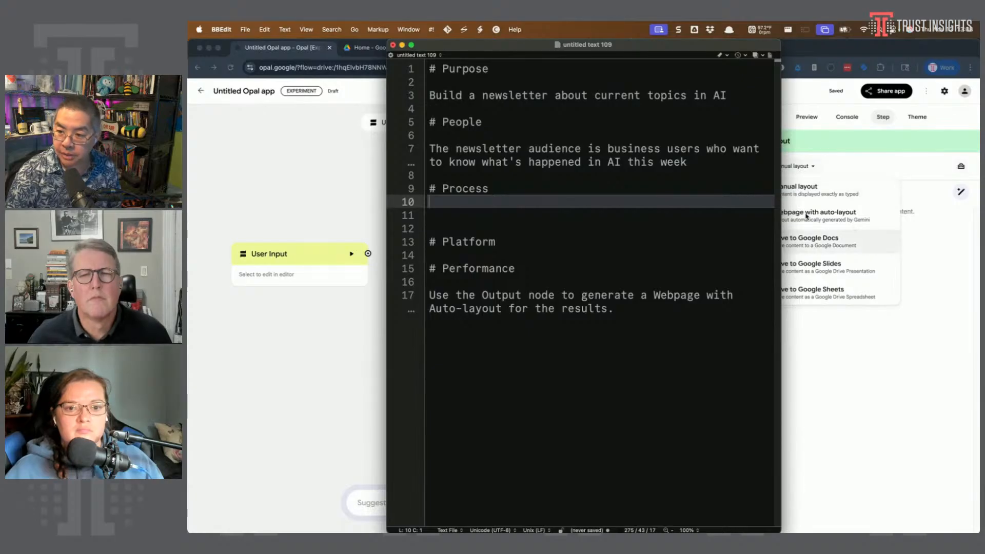
{"action": "left_click_drag", "start_coordinate": [780, 205], "coordinate": [845, 206]}
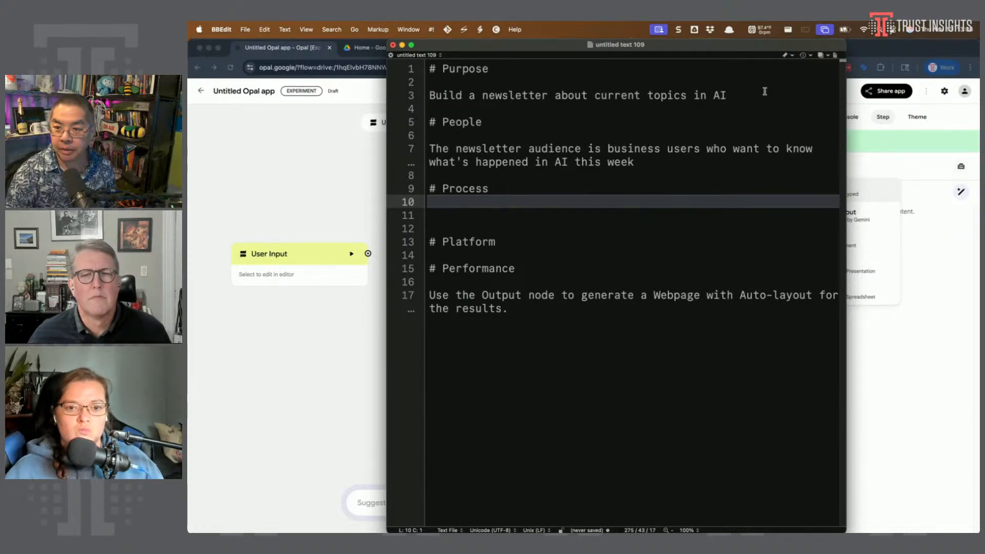
Extend the Purpose sentence with "for people to know the most important stories in AI this week.".
{"action": "left_click", "coordinate": [748, 96]}
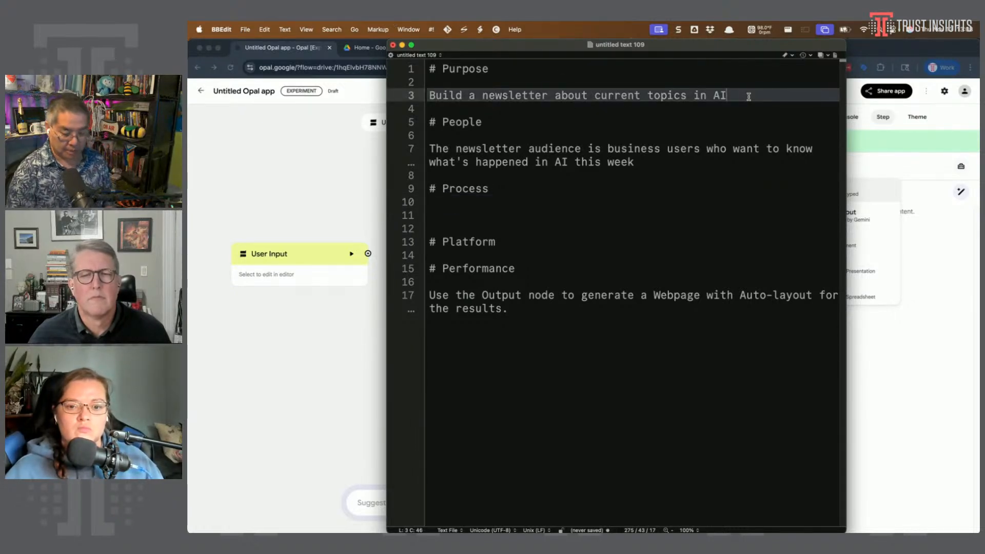
{"action": "type", "text": "for pe"}
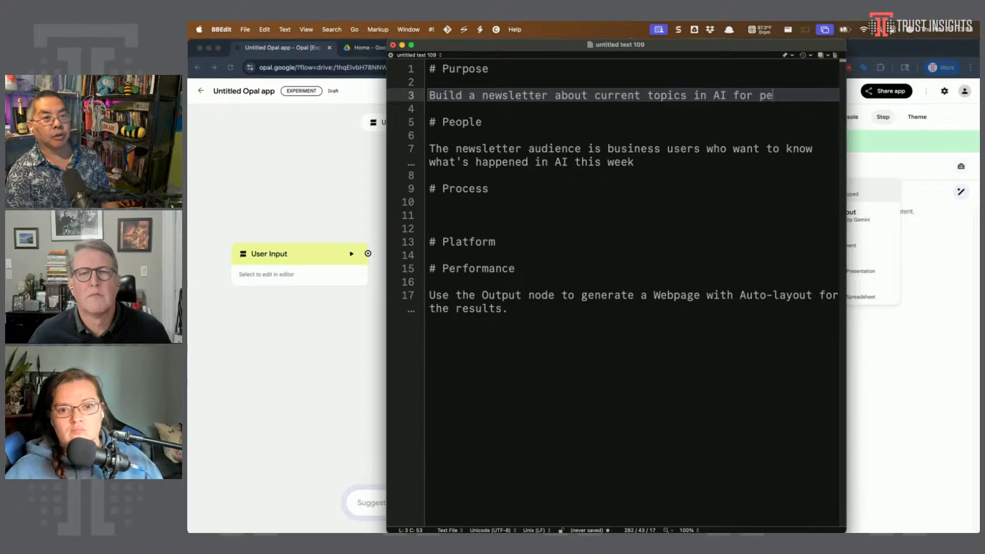
{"action": "type", "text": "ople to know the most i"}
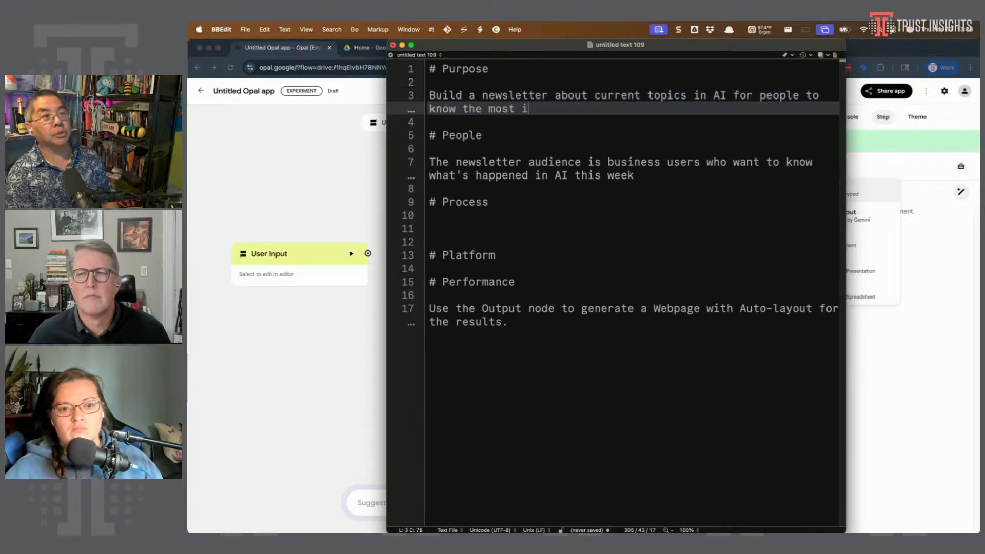
{"action": "type", "text": "mportant stories in AI this week."}
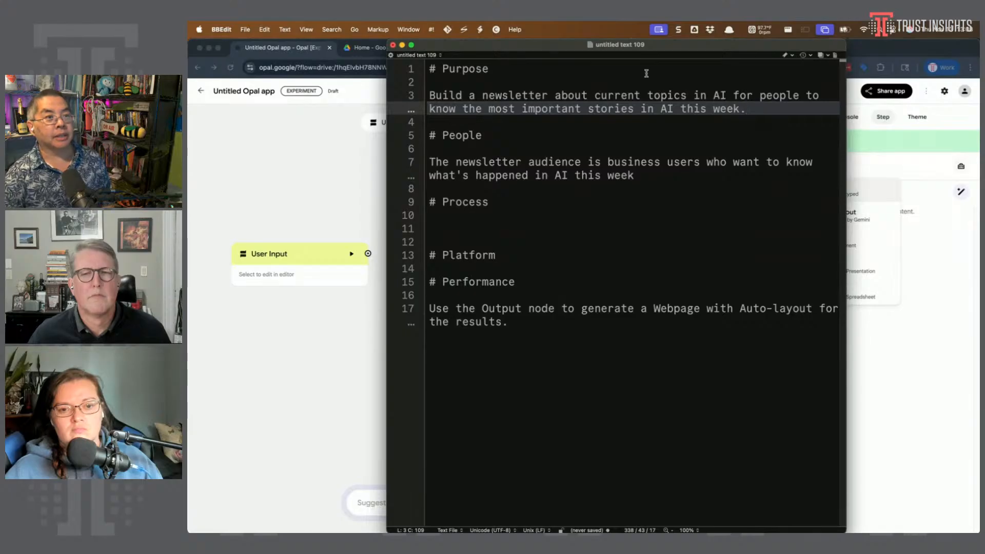
End the People sentence with a period and add "The newsletter should be non-technical to serve their needs.".
{"action": "left_click", "coordinate": [735, 172]}
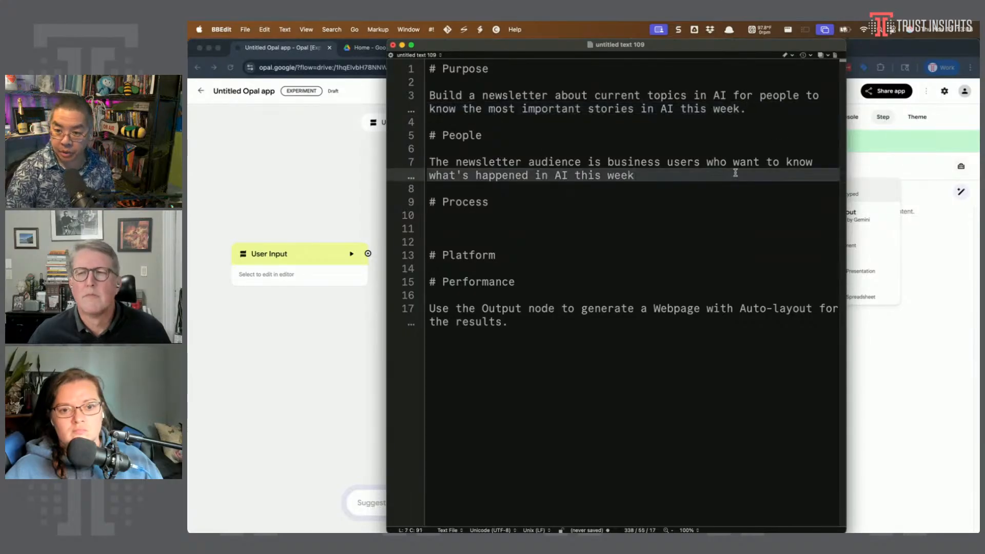
{"action": "type", "text": ". The"}
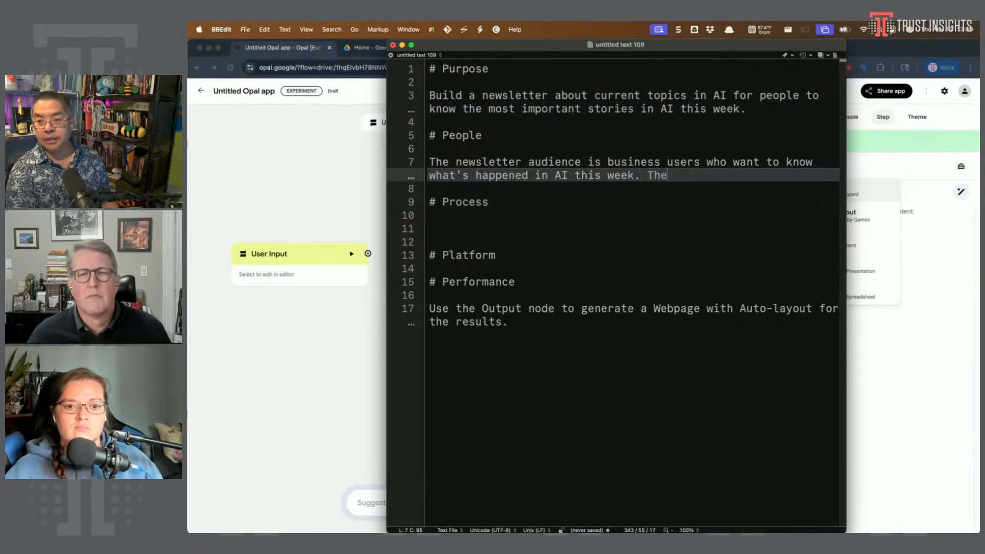
{"action": "type", "text": " newsletter should be "}
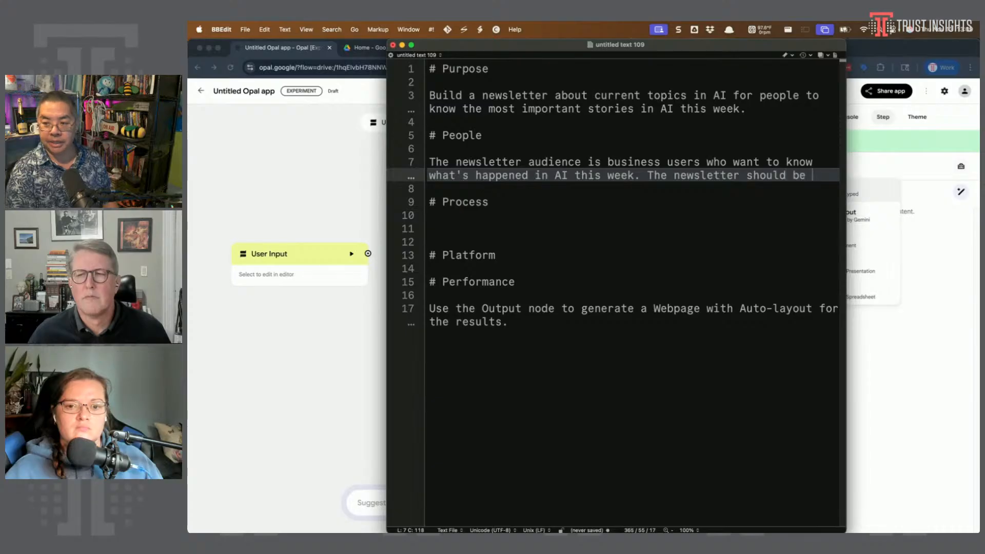
{"action": "type", "text": "non-technical to serve th"}
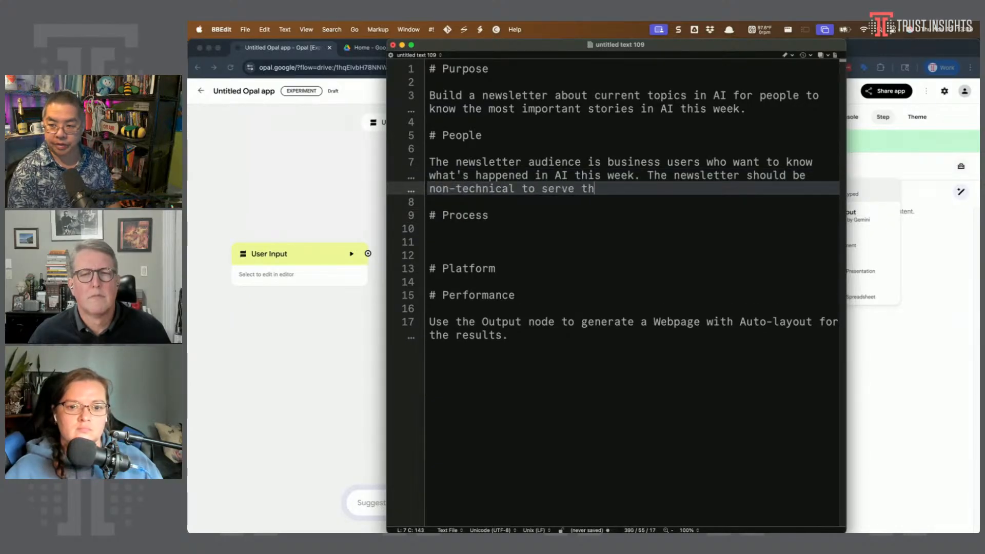
{"action": "type", "text": "eir needs."}
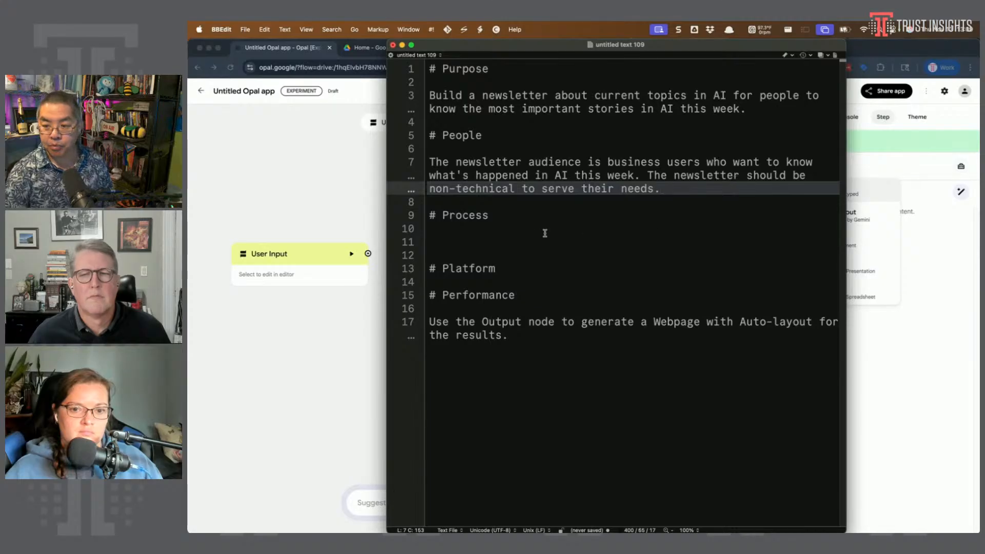
Under Process, write "Use Generate: Deep Research node to find news stories about generative AI (large language models, ChatGPT, etc.) in the last 7 days in English.".
{"action": "left_click", "coordinate": [525, 241]}
{"action": "type", "text": "Use Generate"}
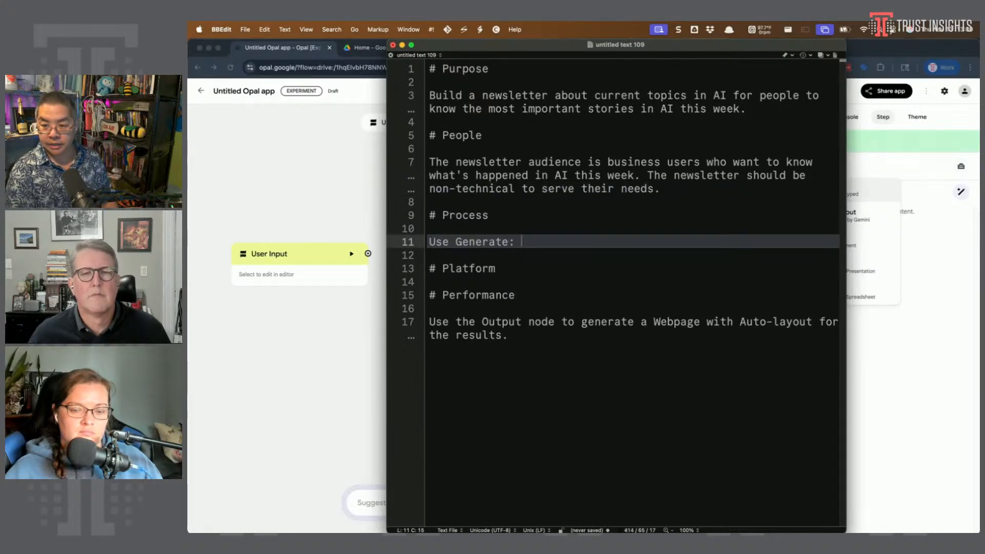
{"action": "type", "text": ": Deep "}
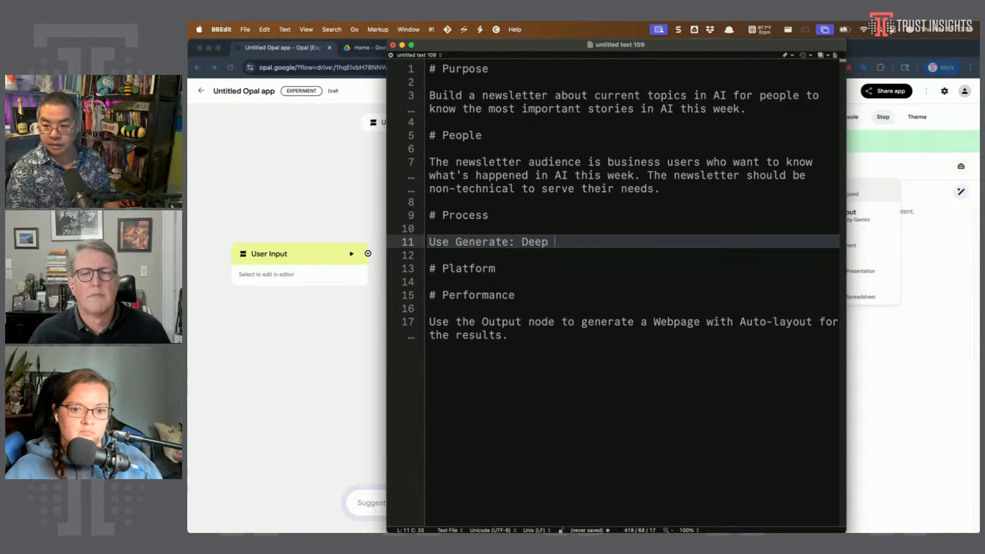
{"action": "type", "text": "Research node t"}
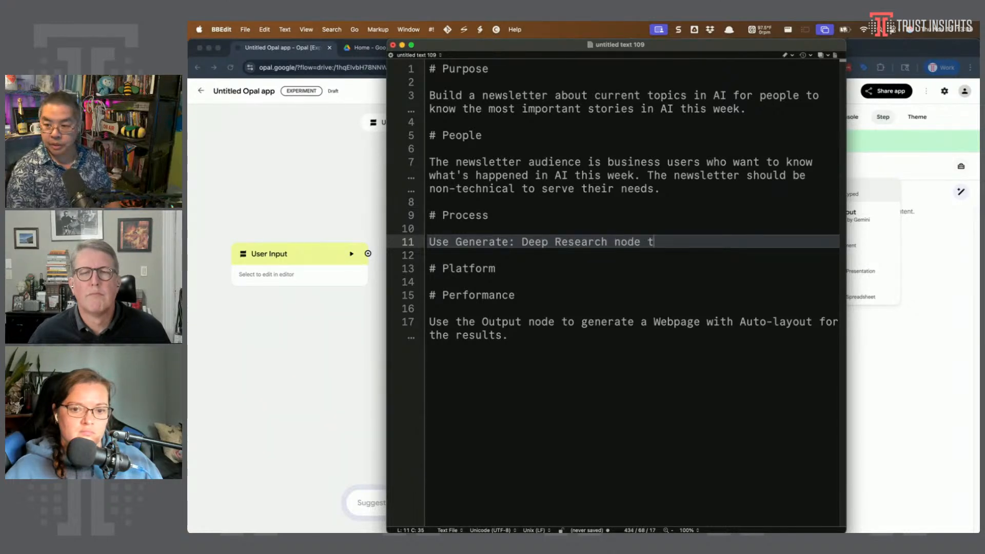
{"action": "type", "text": "o find news s"}
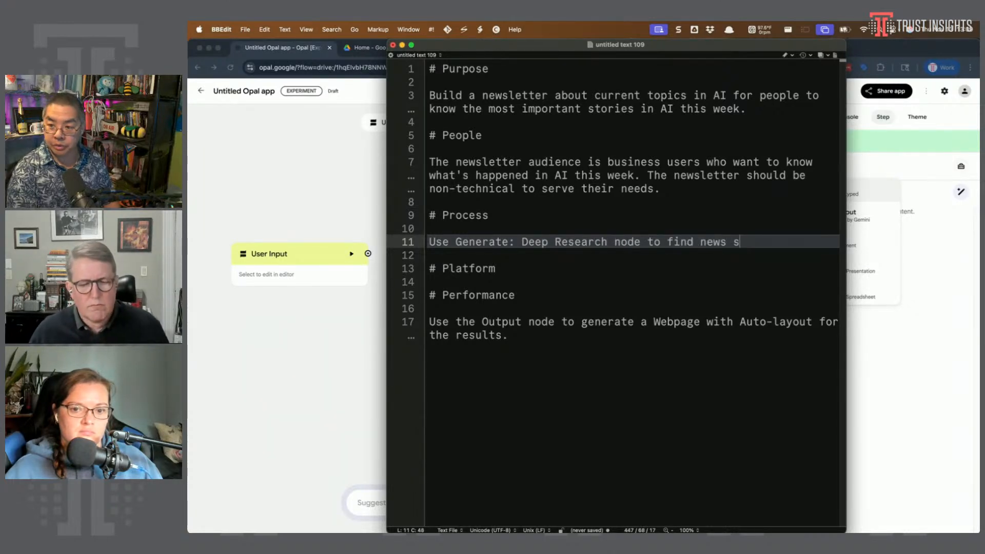
{"action": "type", "text": "tories about gener"}
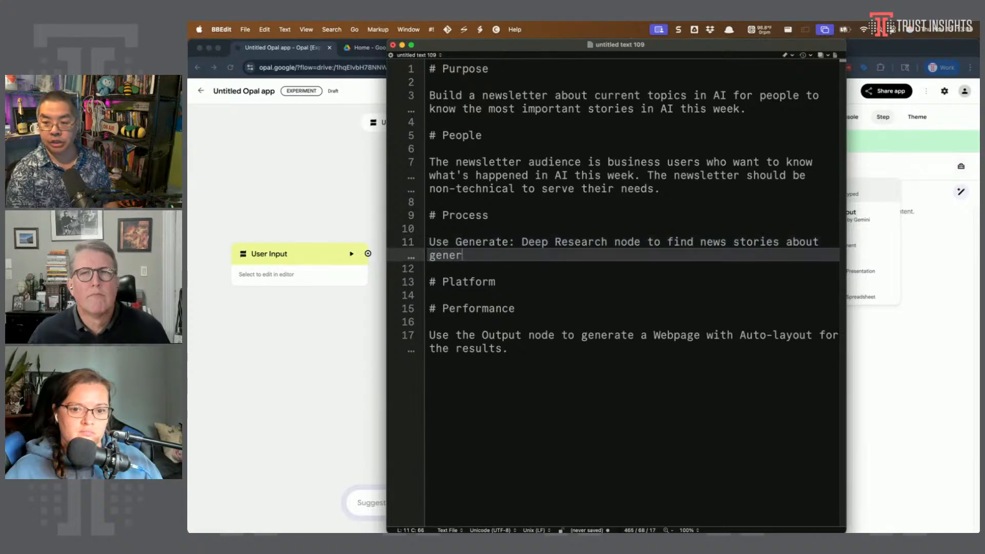
{"action": "type", "text": "ative AI (large languag"}
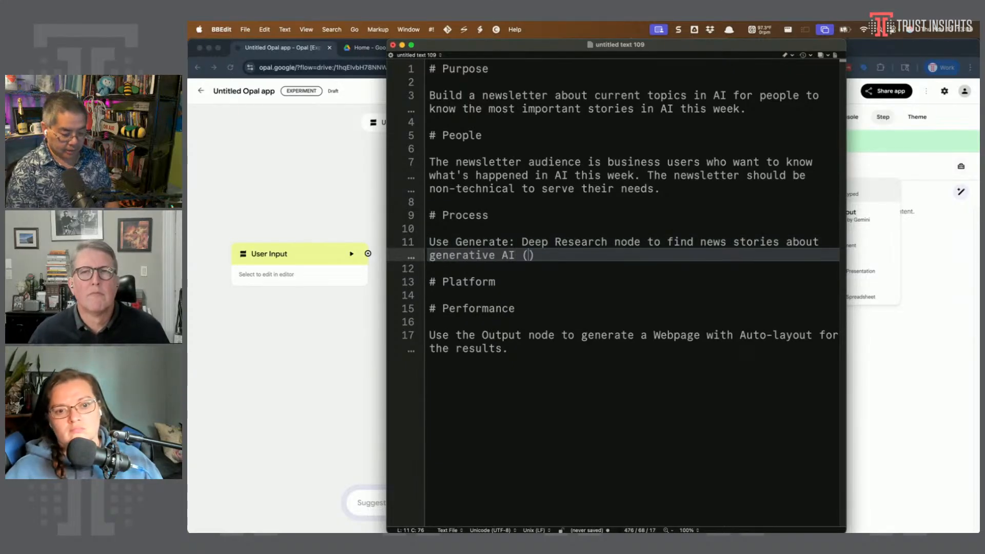
{"action": "type", "text": "e models, ChatGPT,"}
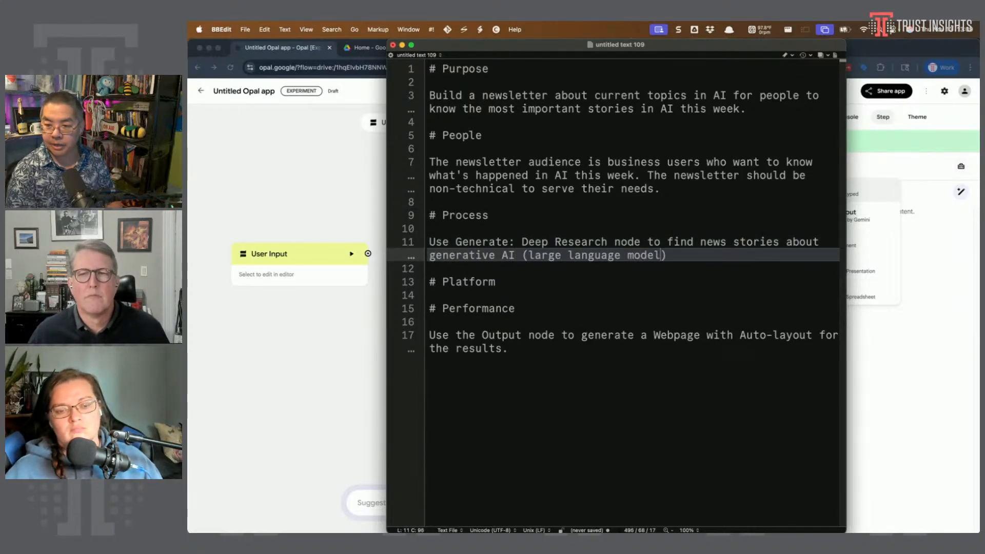
{"action": "type", "text": " etc.) in the "}
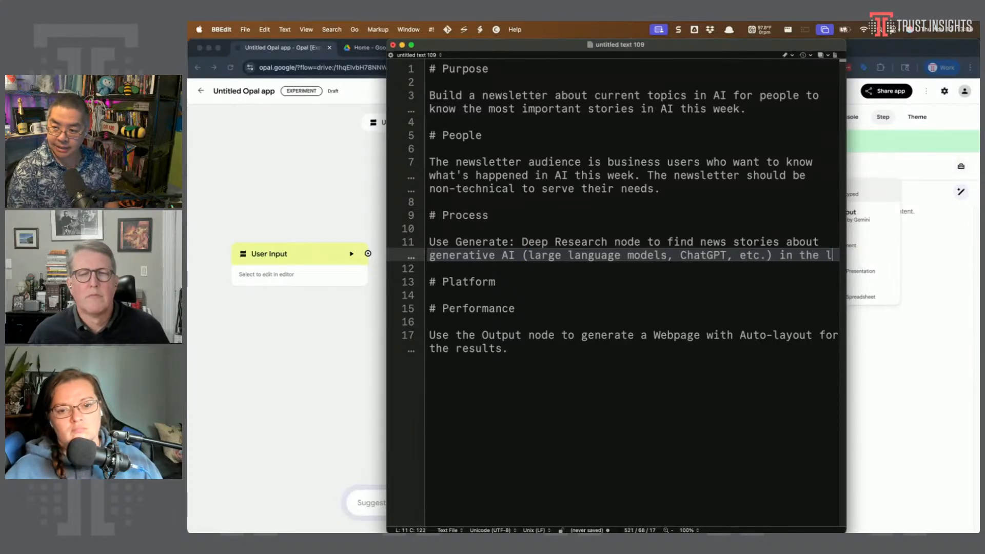
{"action": "type", "text": "lasy"}
{"action": "type", "text": " 7 days"}
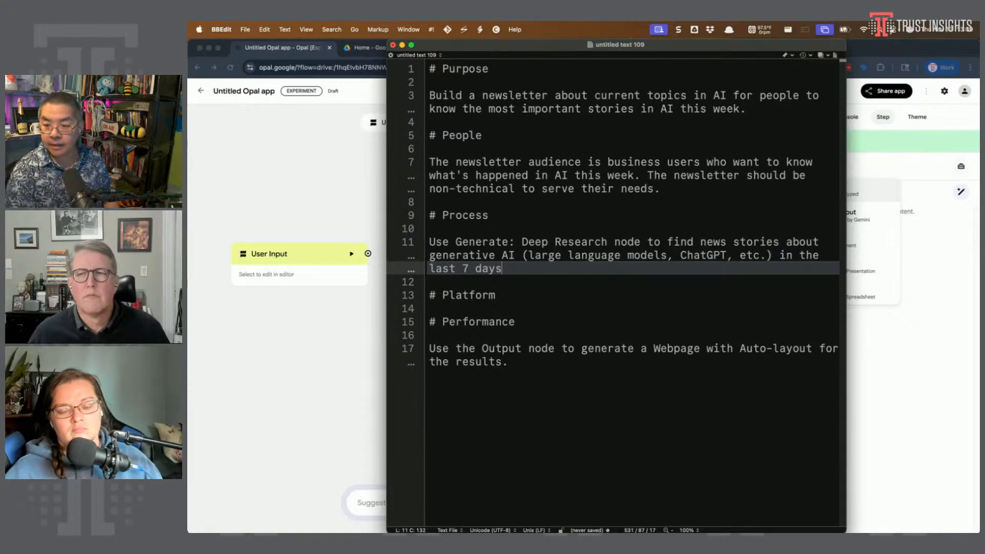
{"action": "type", "text": " in Englis"}
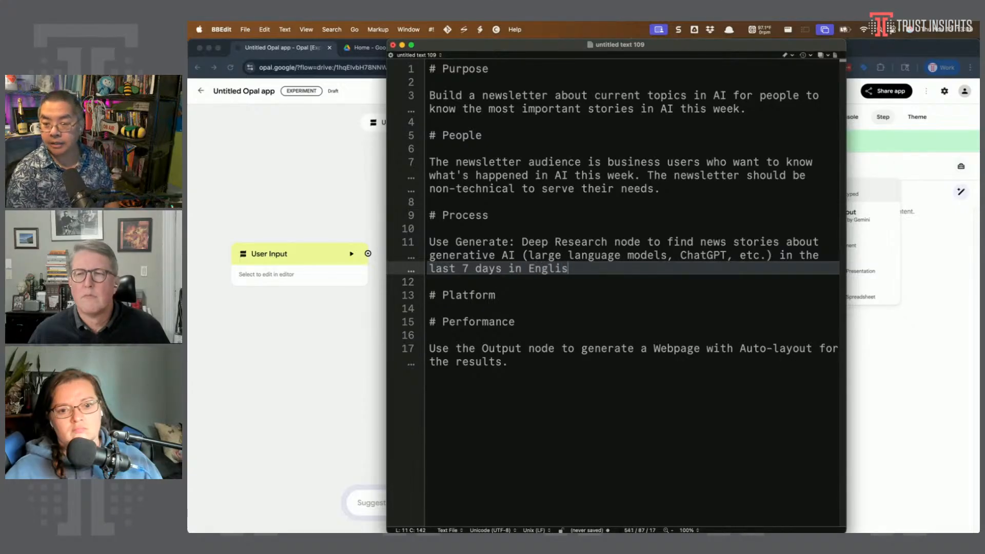
{"action": "type", "text": "h a"}
{"action": "key", "text": "BackSpace"}
{"action": "key", "text": "BackSpace"}
{"action": "type", "text": "."}
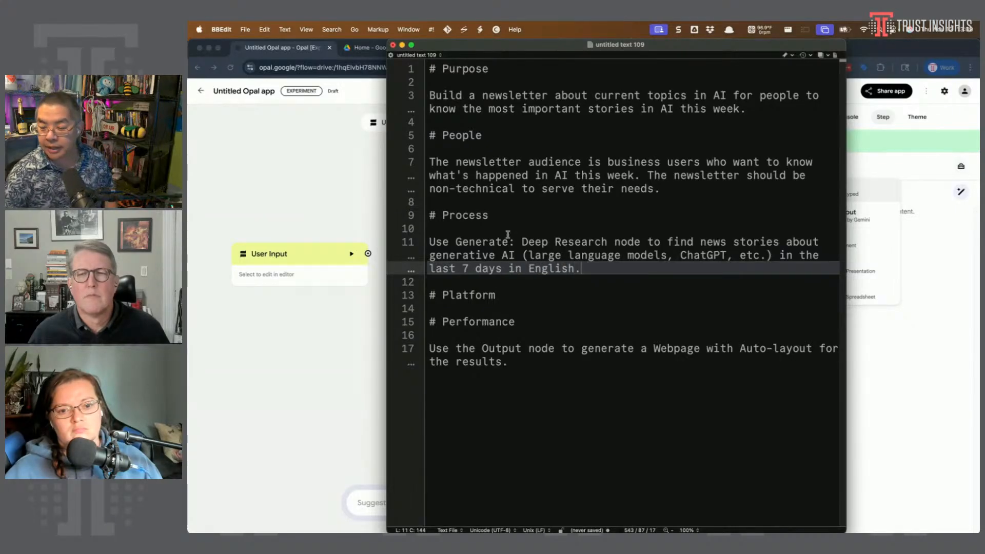
Under Platform, start the sentence "Use the Generate: Plan and Execute Node to decide which of the news stories is most relevant to our".
{"action": "left_click", "coordinate": [511, 295]}
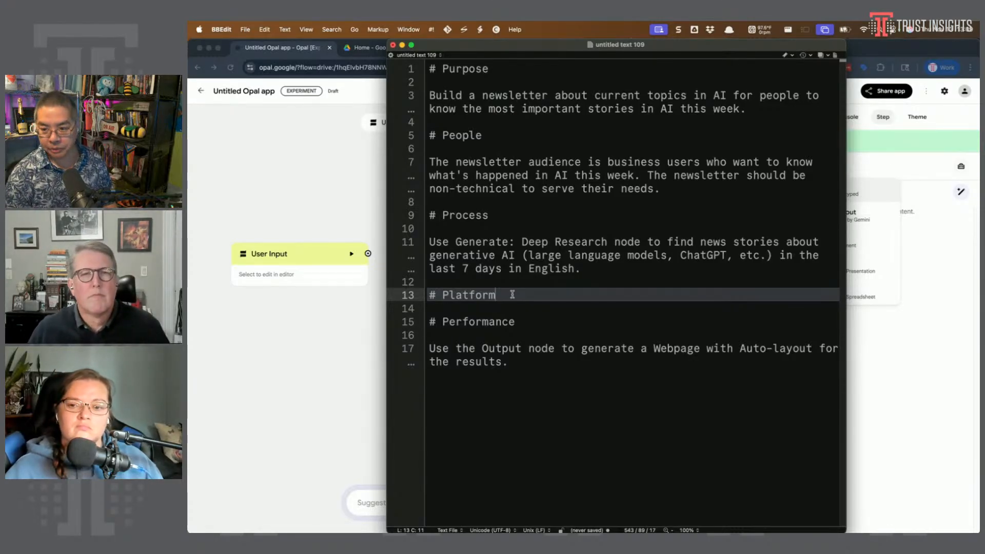
{"action": "key", "text": "Return"}
{"action": "key", "text": "Return"}
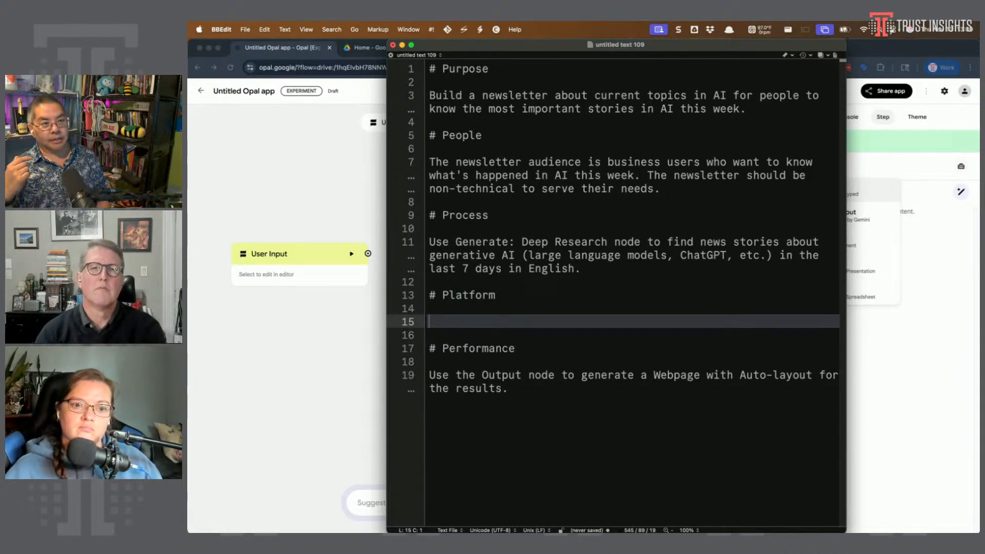
{"action": "type", "text": "Use th"}
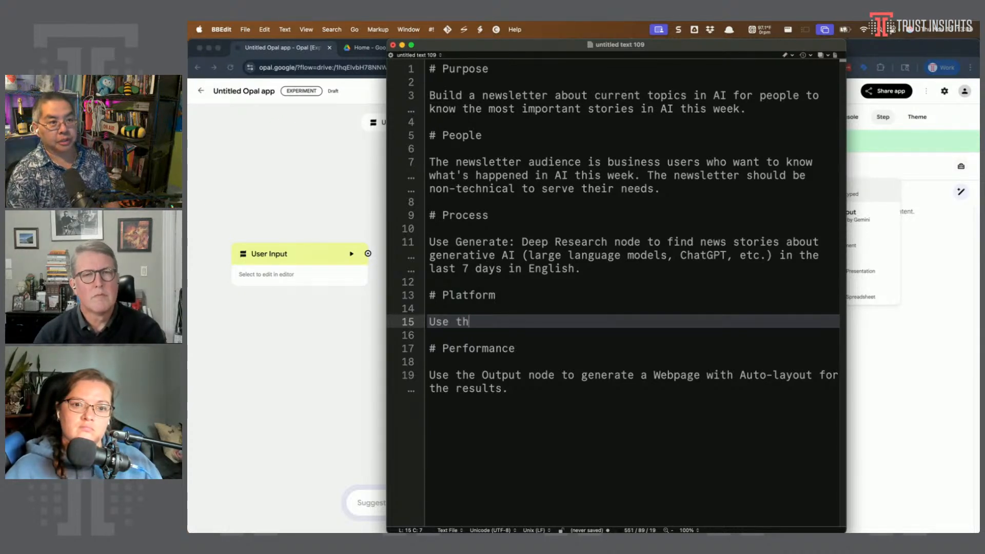
{"action": "type", "text": "e Generate: "}
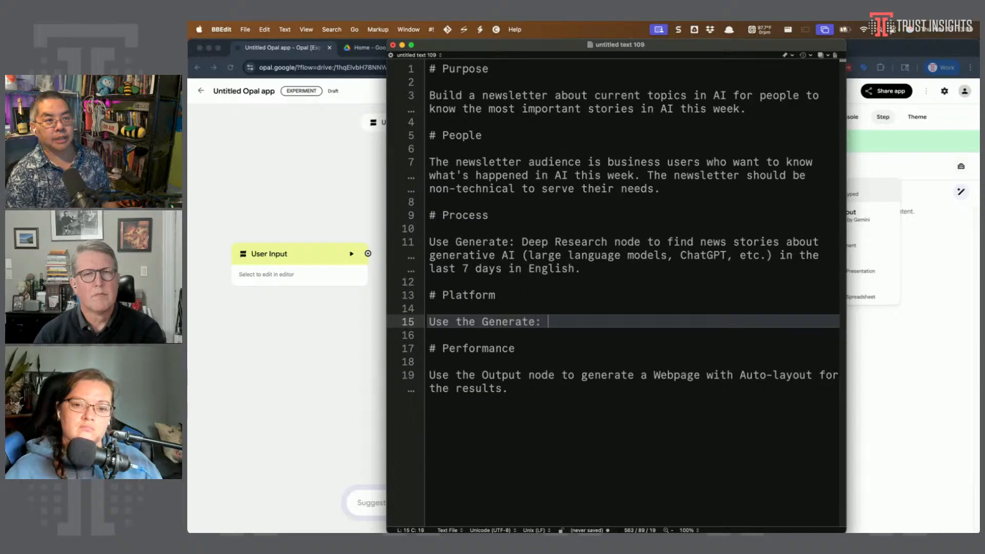
{"action": "type", "text": "Plan and Execute N"}
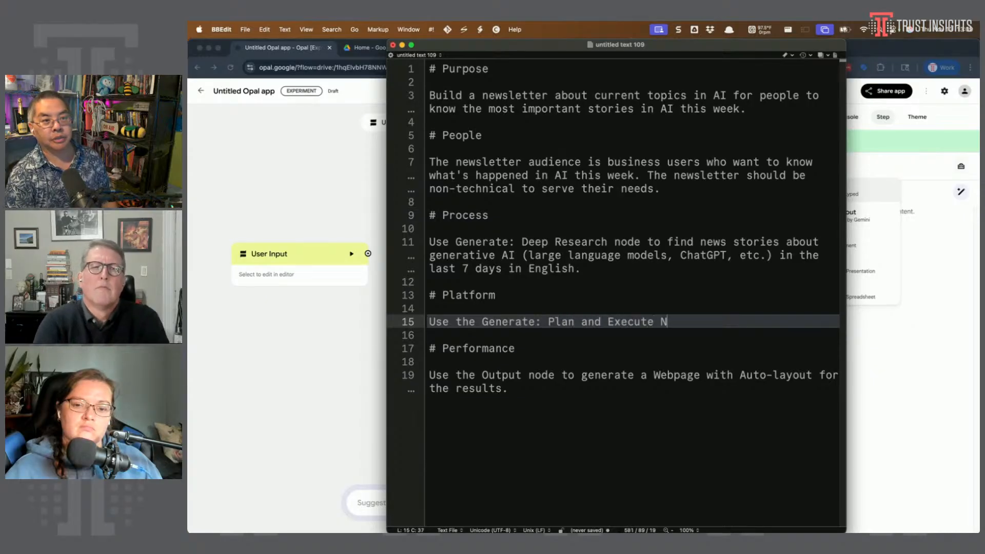
{"action": "type", "text": "ode to decide which of the news stories is most relevant to our "}
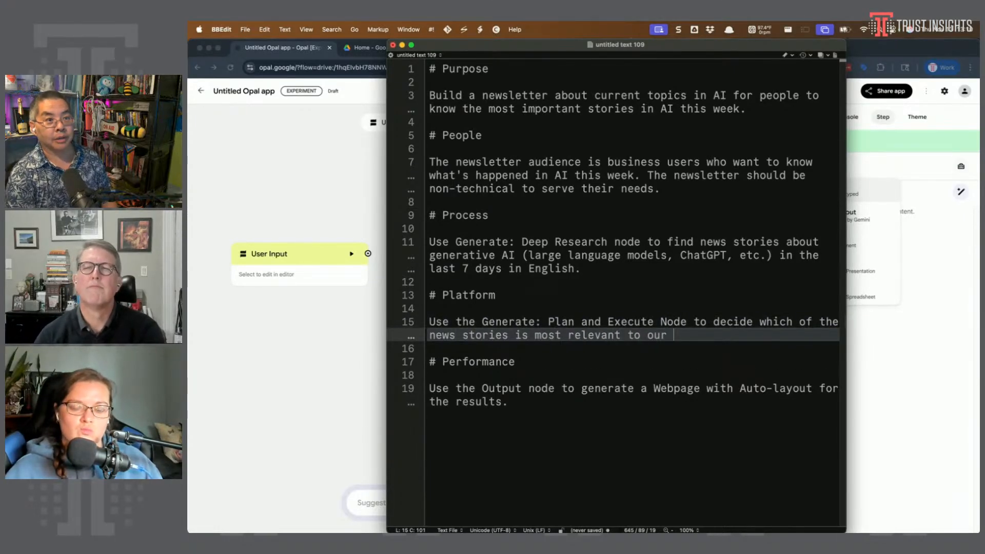
Complete the Platform sentence with "People and order the news stories in descending order by importance.".
{"action": "type", "text": "People and"}
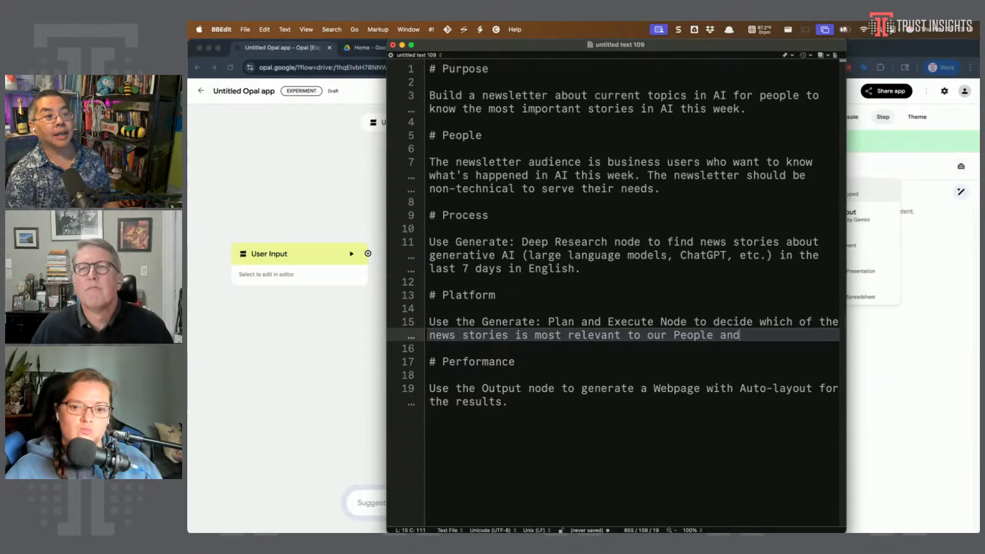
{"action": "type", "text": " order the news"}
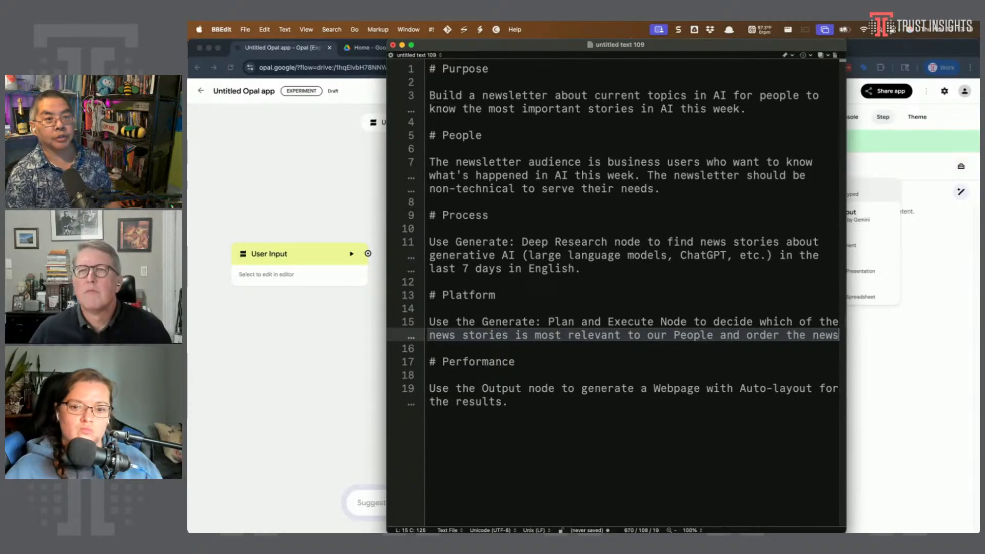
{"action": "type", "text": " stories in desc"}
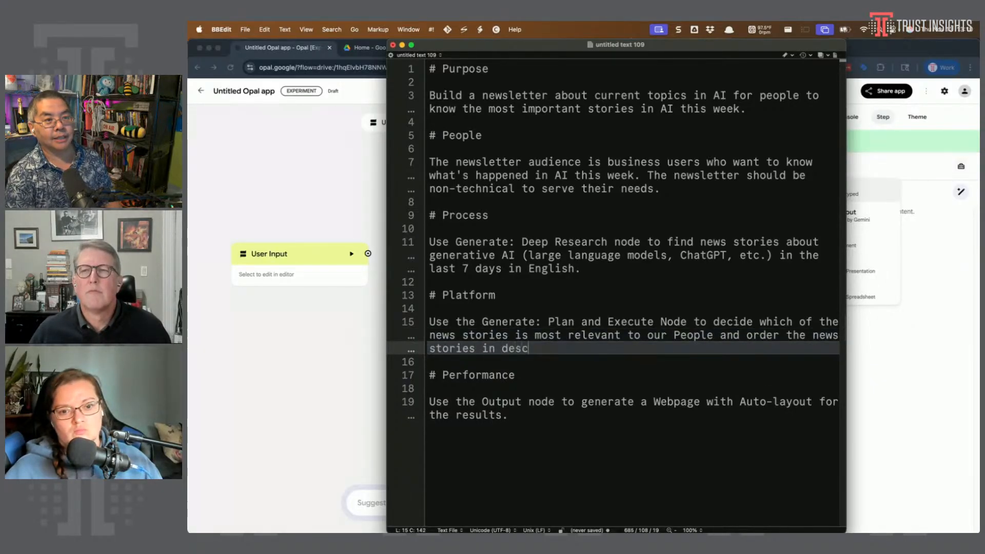
{"action": "type", "text": "ending order by i"}
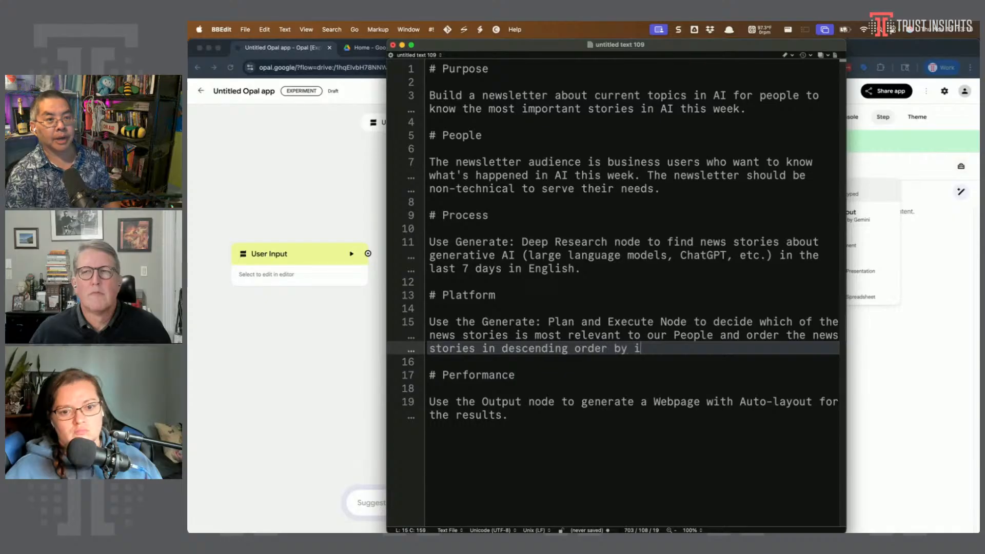
{"action": "type", "text": "mportance."}
{"action": "left_click", "coordinate": [578, 472]}
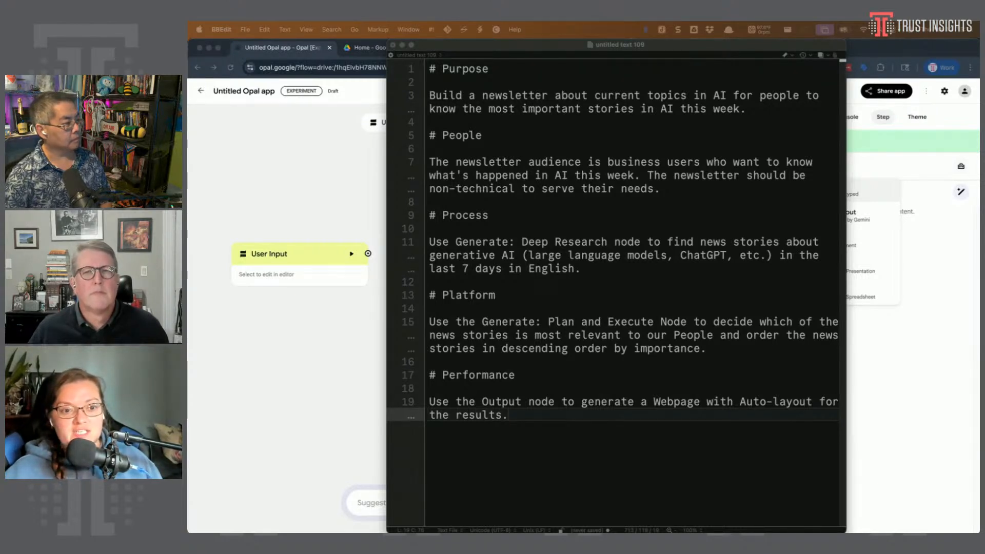
Replace the audience description in the first People sentence with "is the Trust Insights Ideal Customer Profile".
{"action": "left_click", "coordinate": [636, 164]}
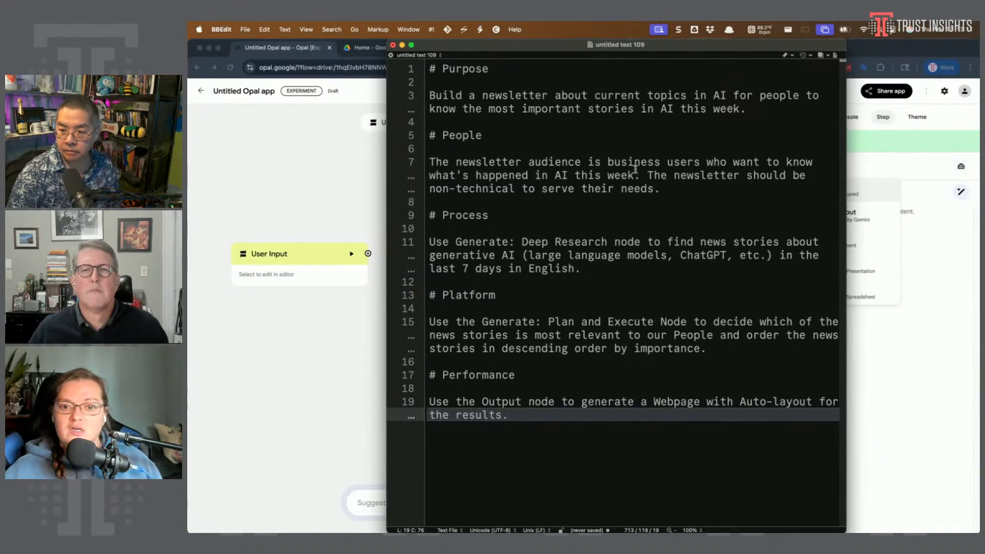
{"action": "left_click_drag", "start_coordinate": [636, 175], "coordinate": [588, 162]}
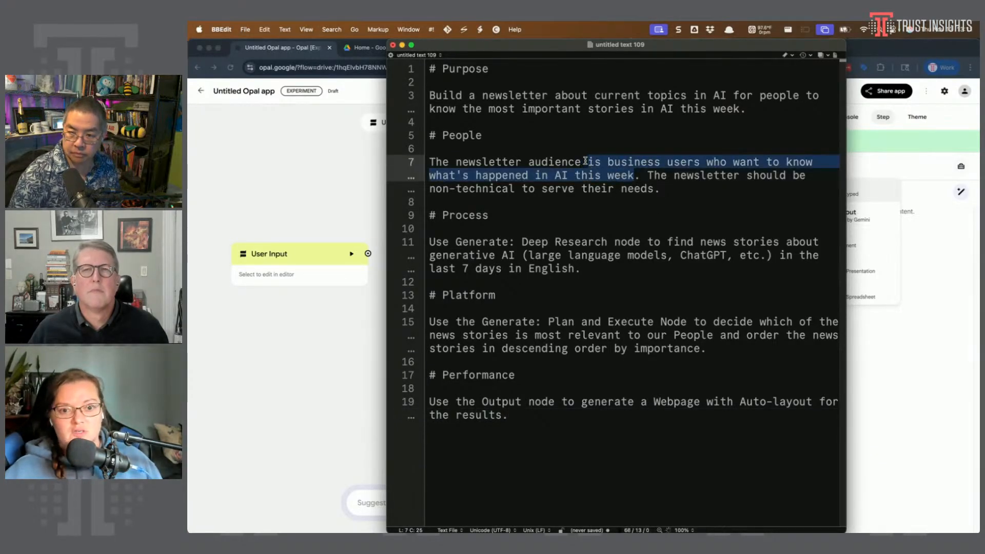
{"action": "type", "text": "is the trust"}
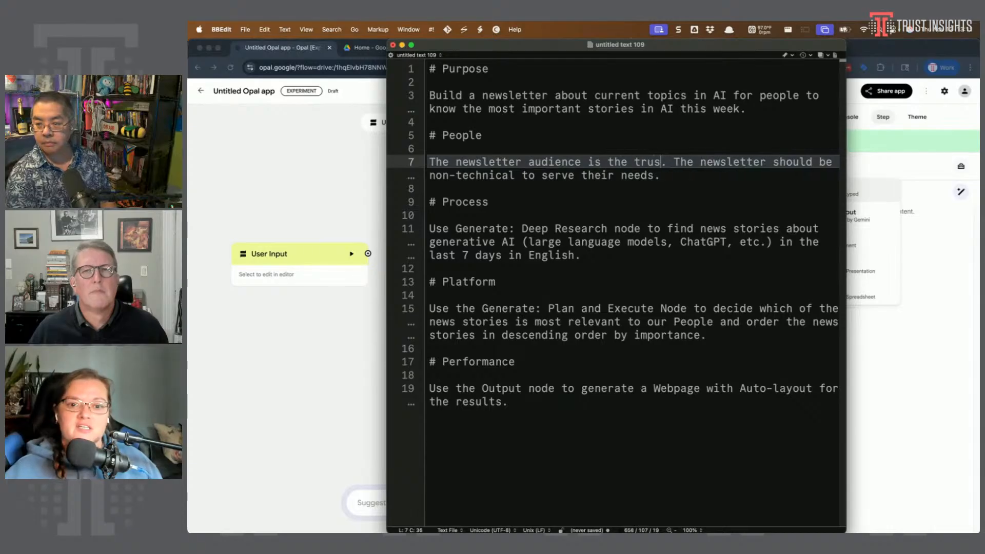
{"action": "key", "text": "BackSpace"}
{"action": "key", "text": "BackSpace"}
{"action": "key", "text": "BackSpace"}
{"action": "key", "text": "BackSpace"}
{"action": "key", "text": "BackSpace"}
{"action": "type", "text": "TRust"}
{"action": "key", "text": "BackSpace"}
{"action": "key", "text": "BackSpace"}
{"action": "key", "text": "BackSpace"}
{"action": "key", "text": "BackSpace"}
{"action": "type", "text": "rust Insights Ideal "}
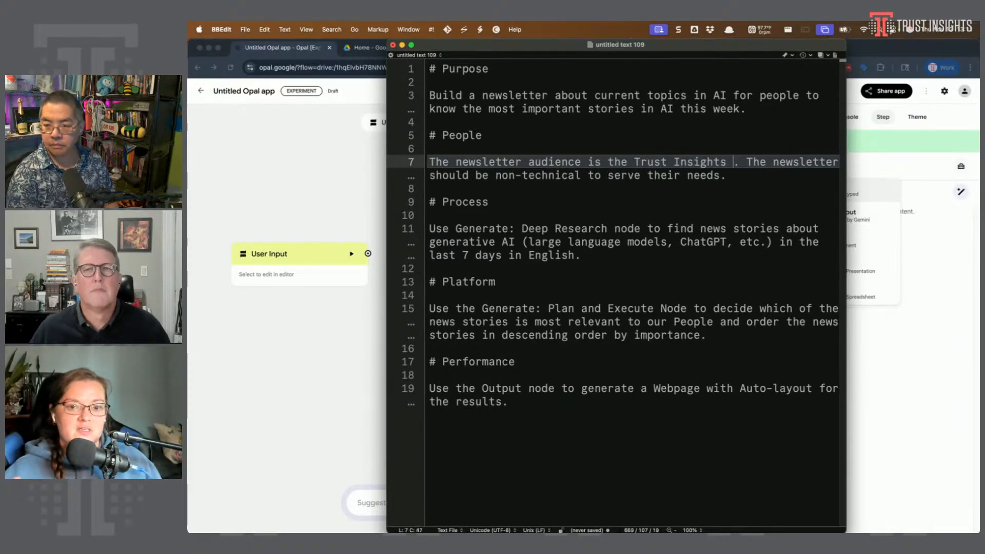
{"action": "type", "text": "Customer Profile"}
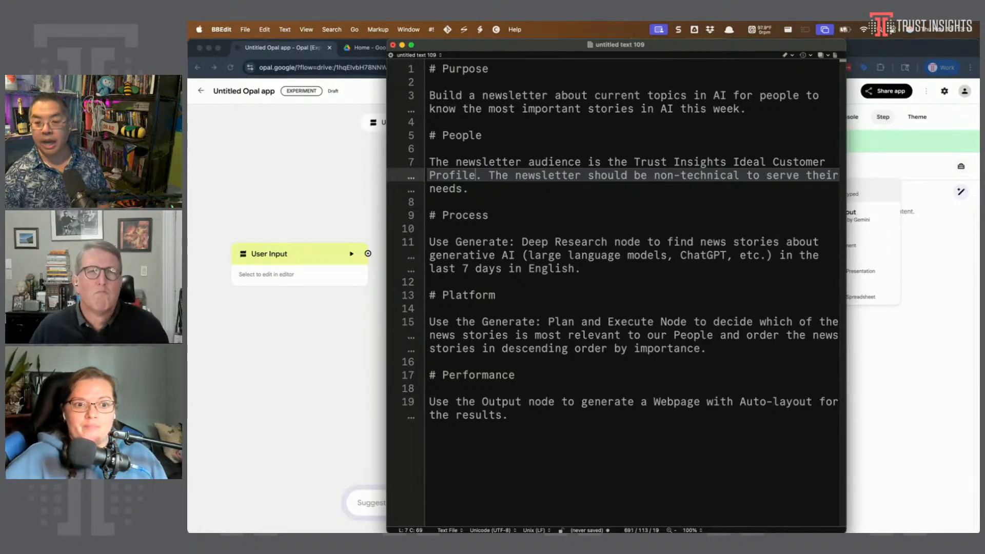
Switch to the Opal editor in Chrome and delete all the nodes on the canvas.
{"action": "left_click", "coordinate": [343, 174]}
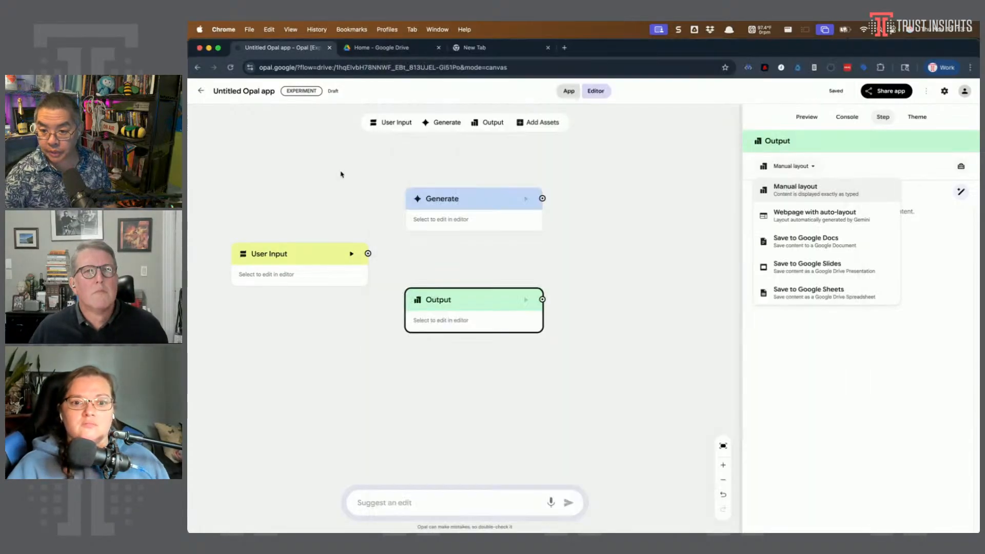
{"action": "left_click", "coordinate": [598, 365]}
{"action": "left_click_drag", "start_coordinate": [598, 364], "coordinate": [236, 183]}
{"action": "key", "text": "BackSpace"}
Upload trust_insights_ideal_customer_profile_.pdf from the Desktop as an asset and place it in the upper-left area of the canvas.
{"action": "left_click", "coordinate": [549, 123]}
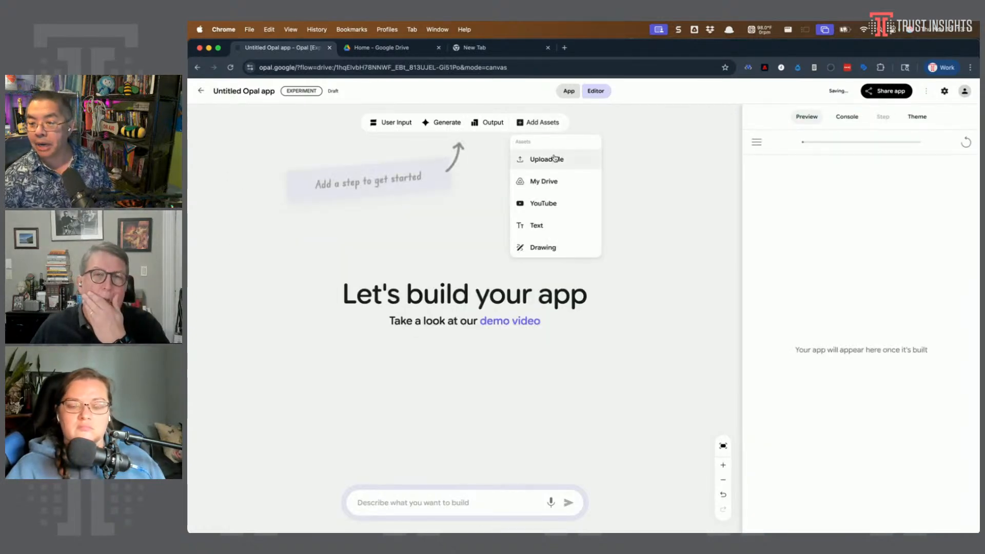
{"action": "left_click", "coordinate": [550, 160]}
{"action": "left_click", "coordinate": [234, 240]}
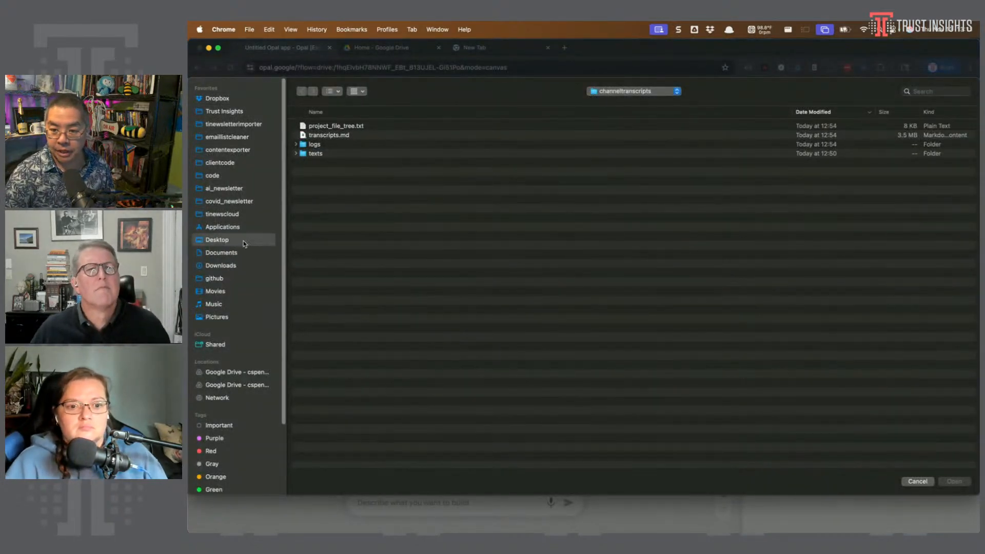
{"action": "scroll", "coordinate": [381, 309], "scroll_direction": "down", "scroll_amount": 10}
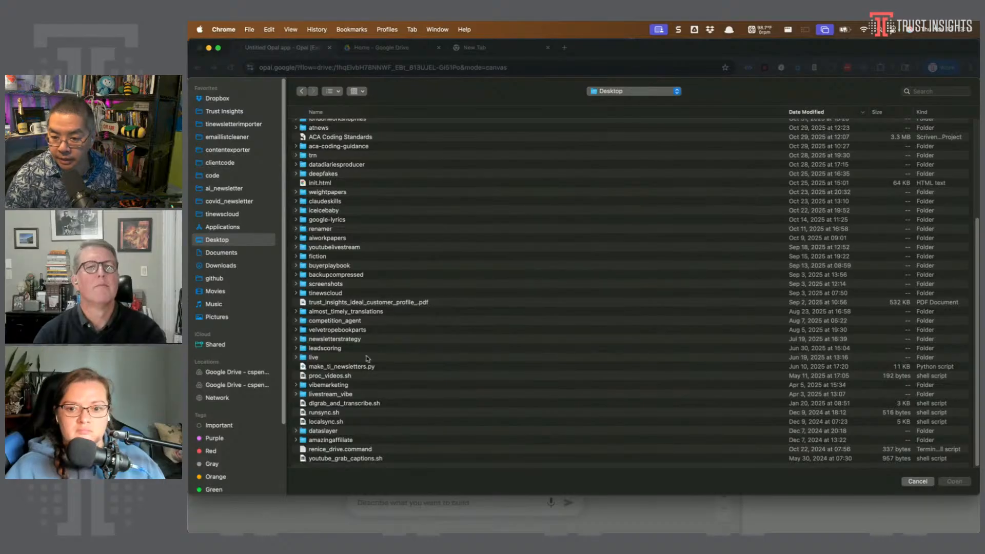
{"action": "double_click", "coordinate": [389, 303]}
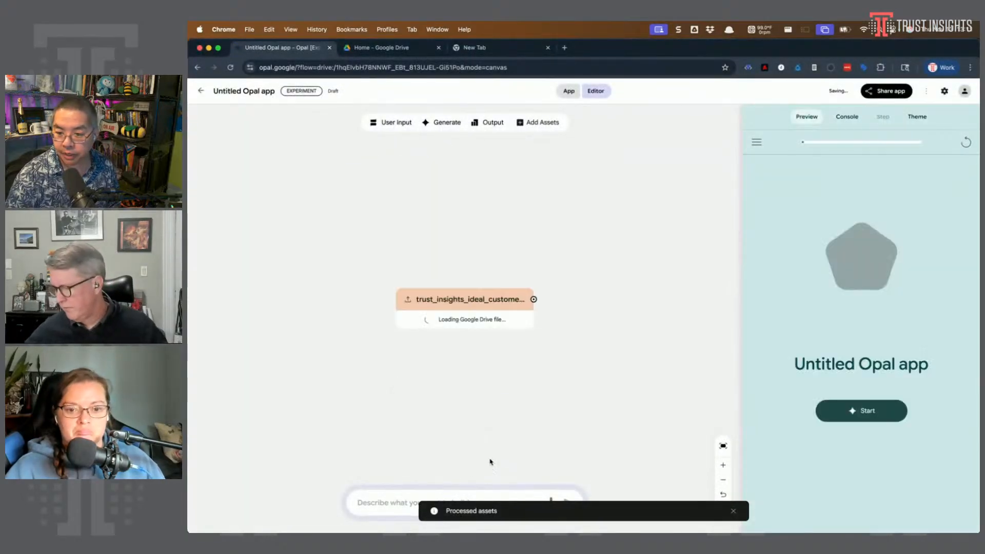
{"action": "left_click_drag", "start_coordinate": [477, 303], "coordinate": [322, 214]}
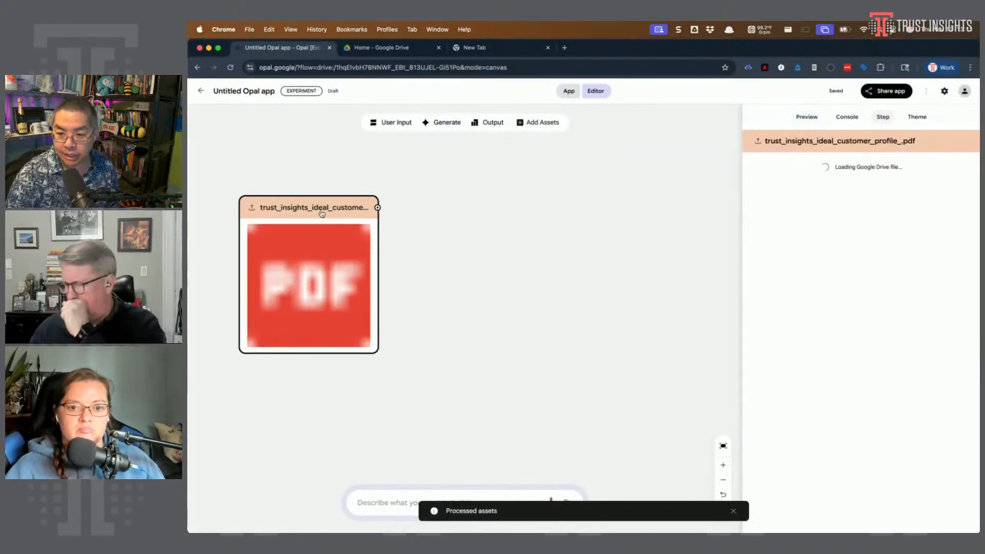
{"action": "left_click", "coordinate": [517, 308]}
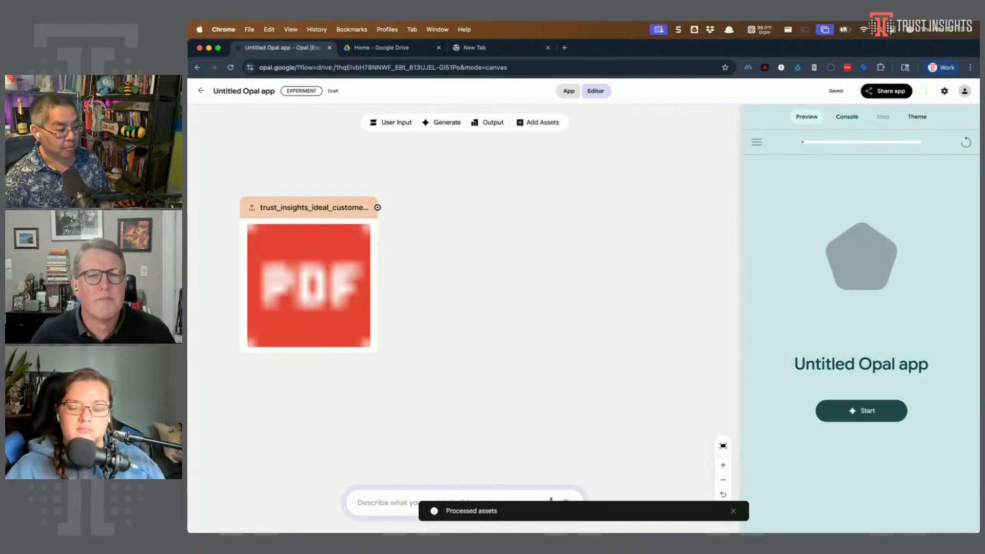
Copy the entire prompt draft from BBEdit and paste it into Opal's app description box.
{"action": "key", "text": "super+Tab"}
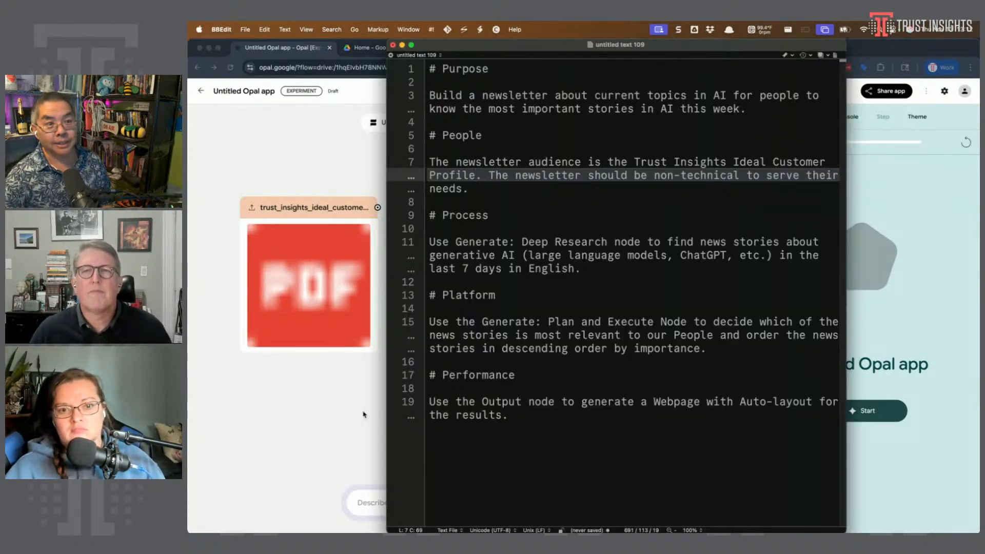
{"action": "left_click", "coordinate": [703, 440]}
{"action": "key", "text": "super+a"}
{"action": "key", "text": "super+c"}
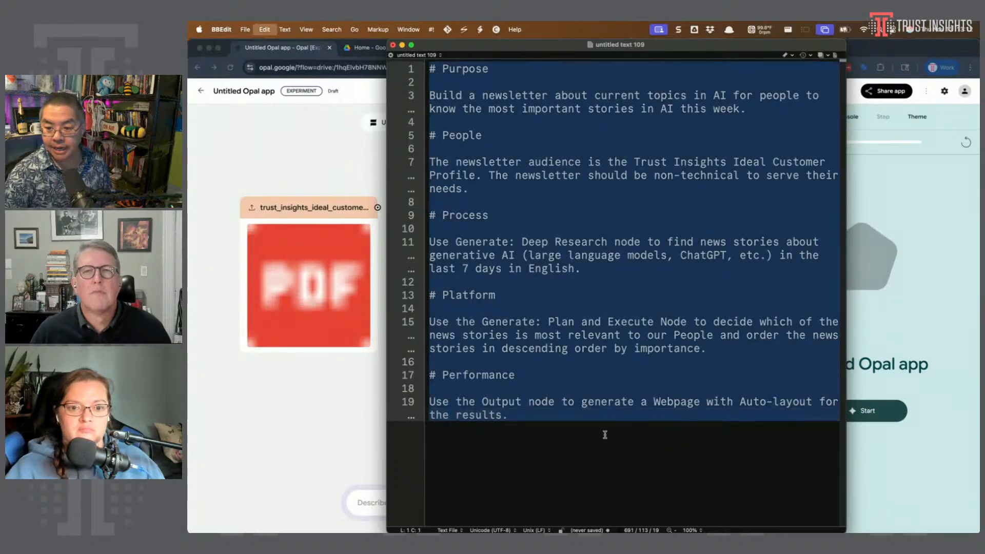
{"action": "left_click", "coordinate": [219, 382]}
{"action": "left_click", "coordinate": [440, 501]}
{"action": "key", "text": "super+v"}
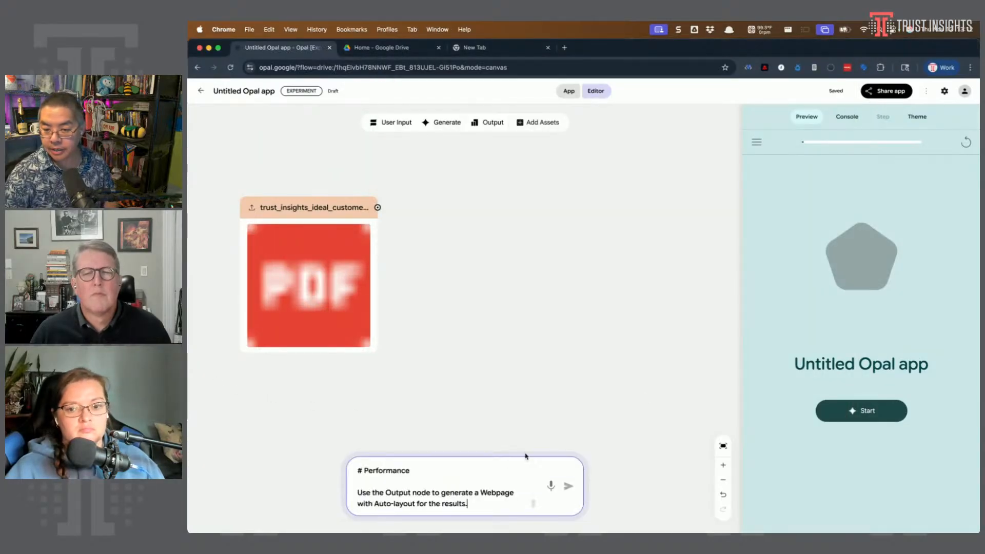
Try to generate the app from the pasted prompt, submitting it a second time.
{"action": "left_click", "coordinate": [569, 486]}
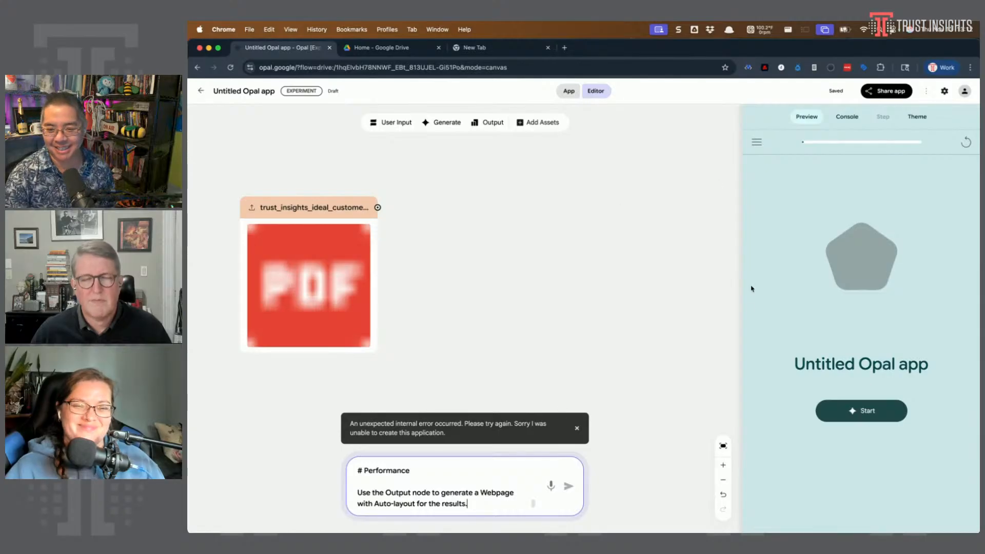
{"action": "left_click", "coordinate": [567, 485]}
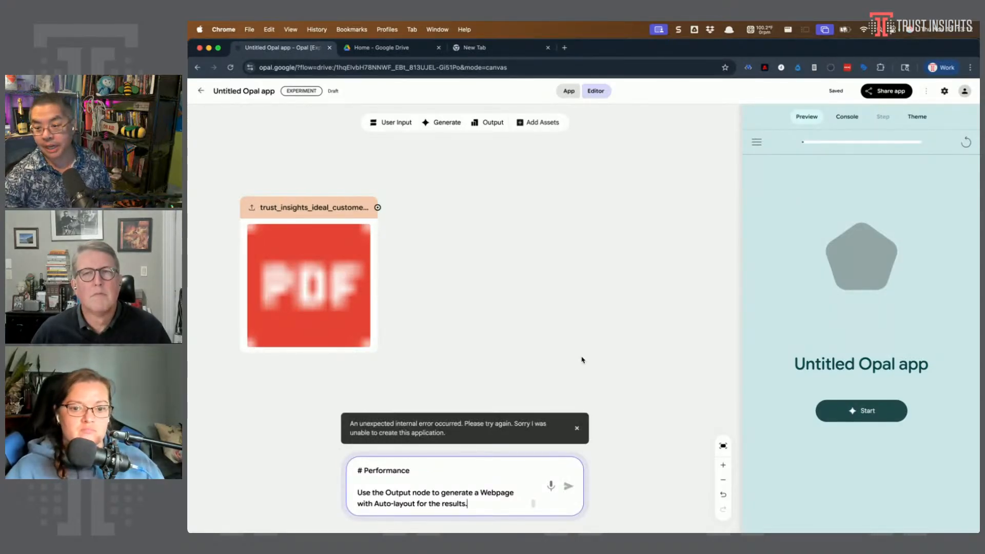
{"action": "left_click", "coordinate": [576, 425]}
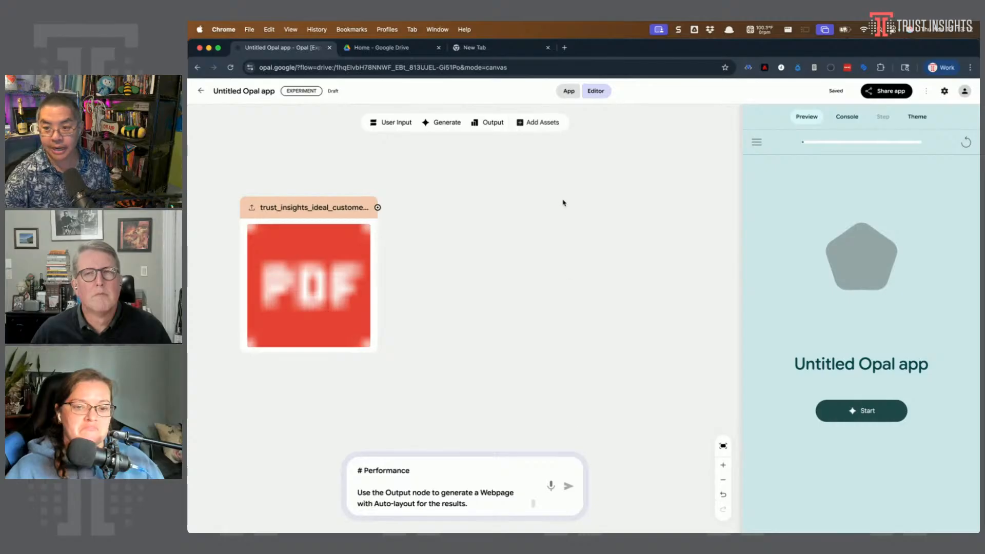
Add a Generate node and set its model to Deep Research with Gemini 2.5 Flash.
{"action": "left_click", "coordinate": [441, 122]}
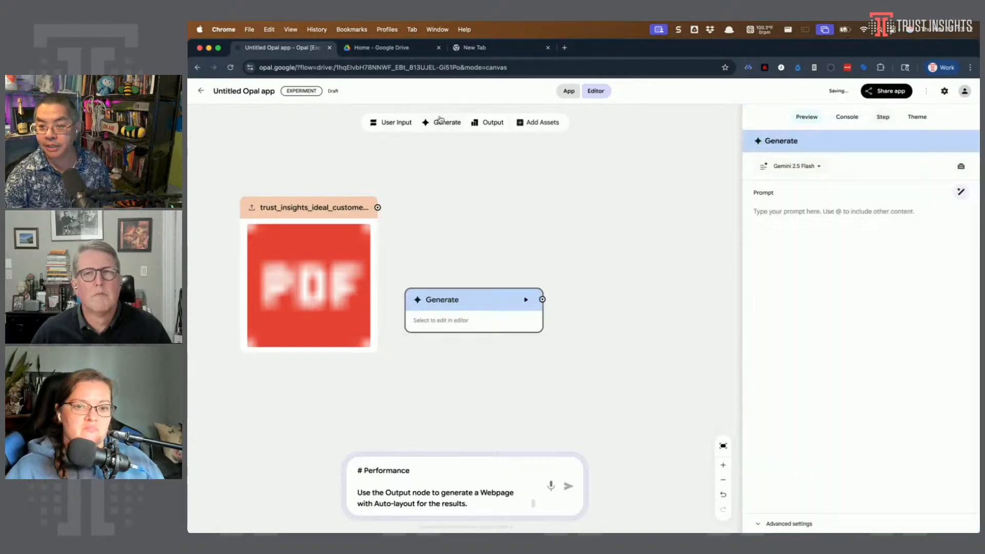
{"action": "left_click", "coordinate": [804, 166]}
{"action": "left_click", "coordinate": [813, 267]}
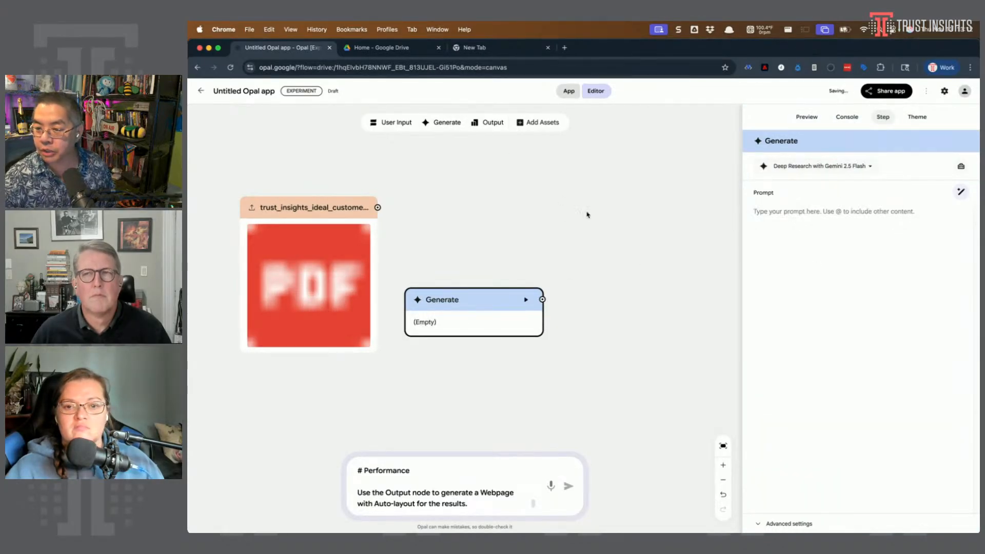
Add a second Generate node to the right of the first and set it to Plan and Execute with Gemini 2.5 Flash.
{"action": "left_click", "coordinate": [451, 124]}
{"action": "left_click_drag", "start_coordinate": [475, 307], "coordinate": [641, 281]}
{"action": "left_click", "coordinate": [798, 166]}
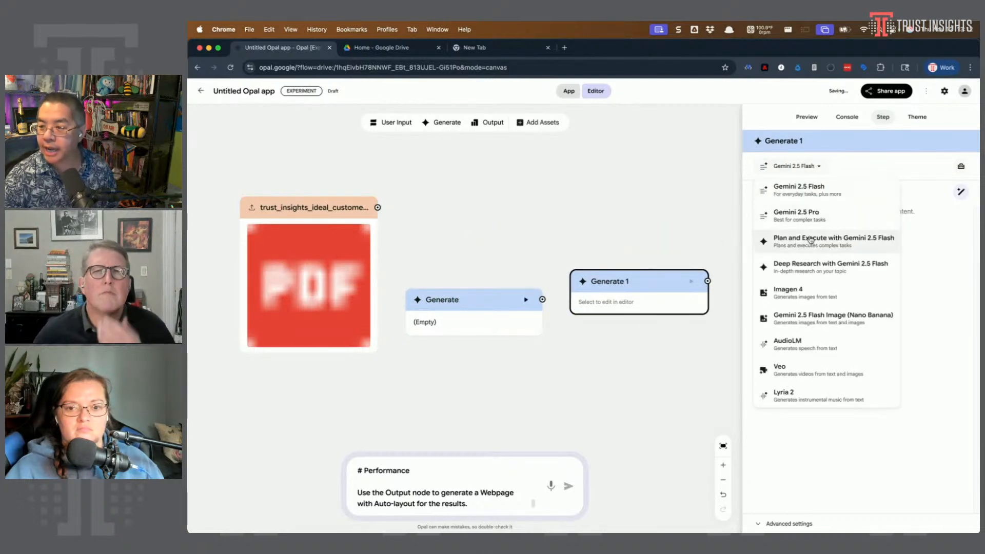
{"action": "left_click", "coordinate": [810, 237]}
{"action": "left_click", "coordinate": [611, 208]}
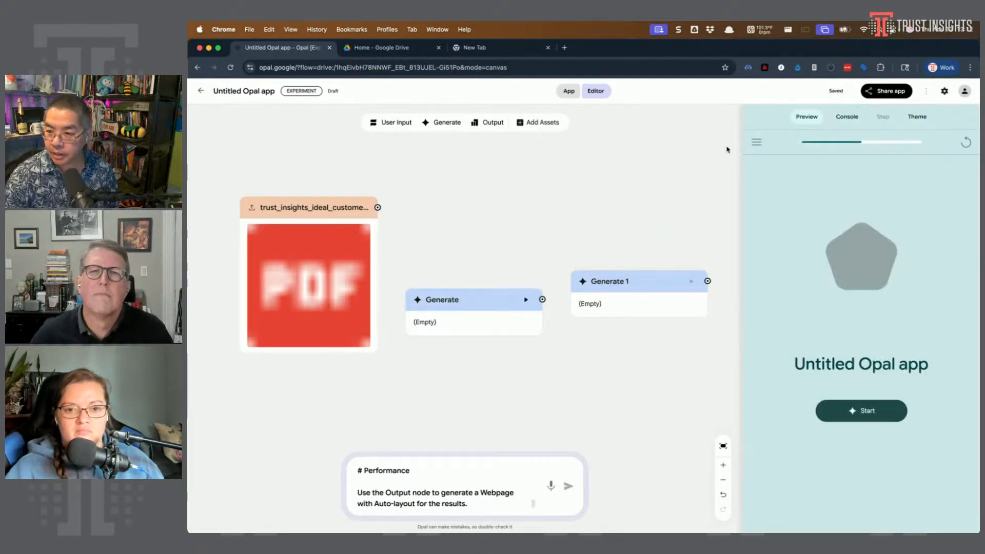
Add an Output node below the second Generate node and set it to Webpage with auto-layout.
{"action": "left_click", "coordinate": [503, 122]}
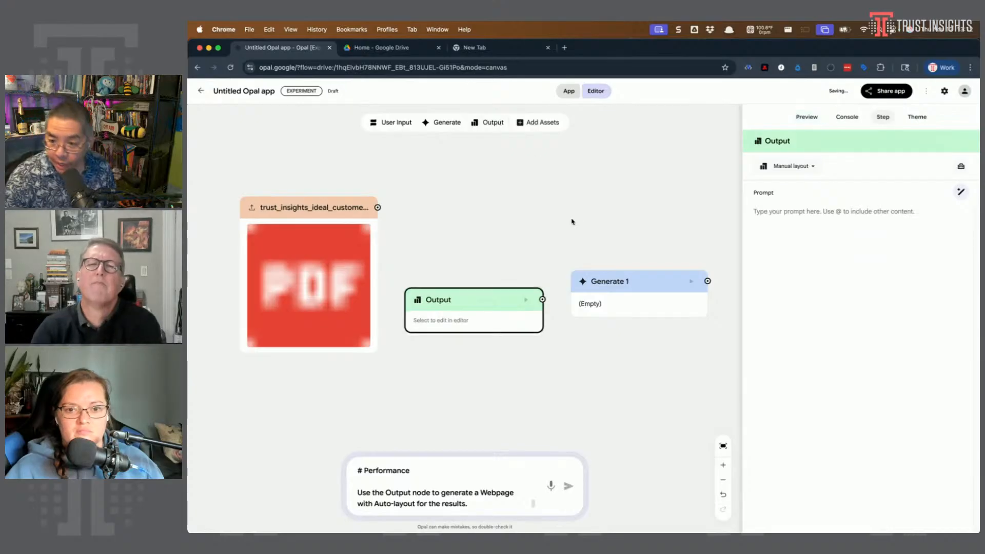
{"action": "left_click_drag", "start_coordinate": [446, 290], "coordinate": [693, 336]}
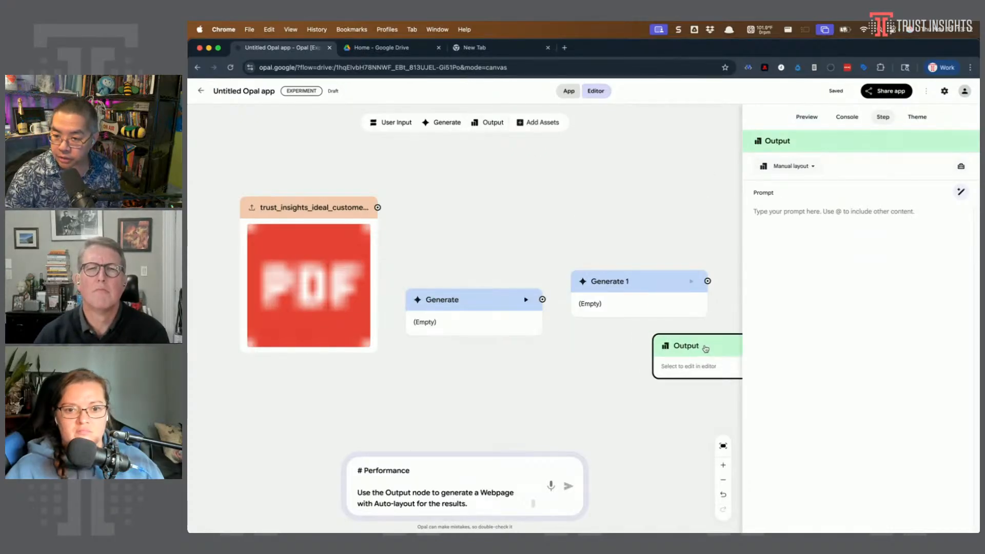
{"action": "left_click", "coordinate": [810, 166]}
{"action": "left_click", "coordinate": [815, 213]}
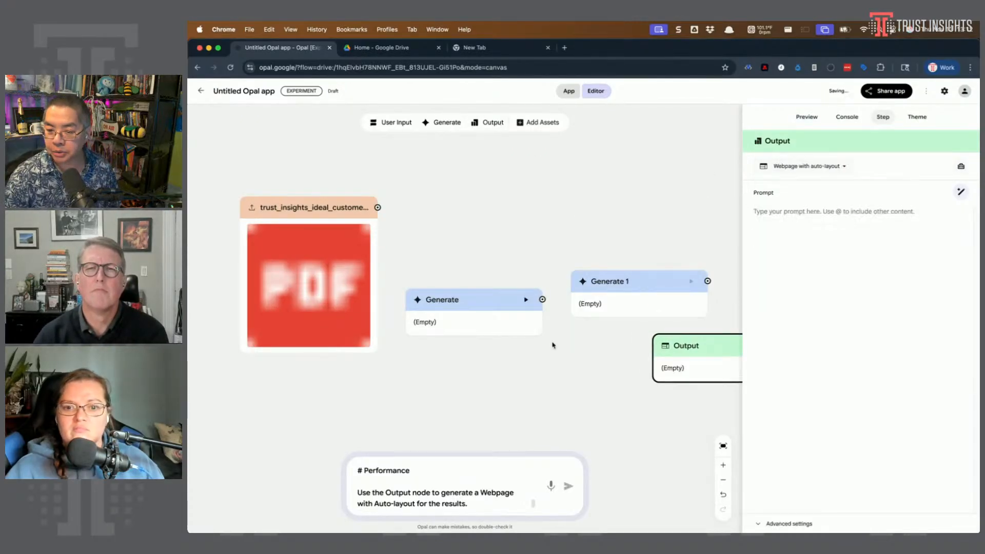
Connect the customer profile PDF to Generate, Generate to Generate 1, and Generate 1 to the Output node.
{"action": "left_click_drag", "start_coordinate": [378, 208], "coordinate": [412, 300]}
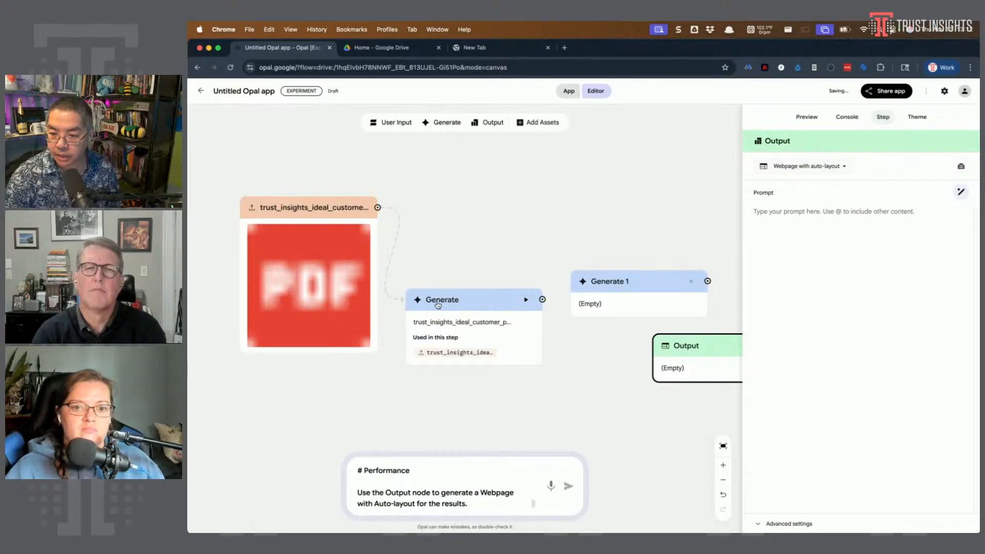
{"action": "left_click_drag", "start_coordinate": [542, 302], "coordinate": [612, 292]}
{"action": "left_click_drag", "start_coordinate": [708, 281], "coordinate": [697, 349]}
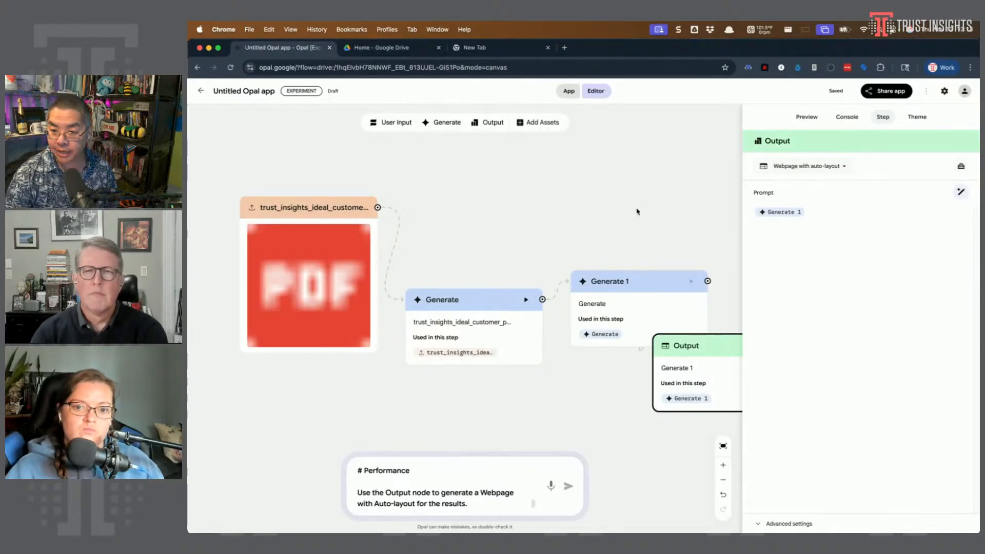
Copy the Purpose paragraph from the BBEdit draft into the Deep Research node's prompt, above the PDF reference.
{"action": "left_click", "coordinate": [461, 307]}
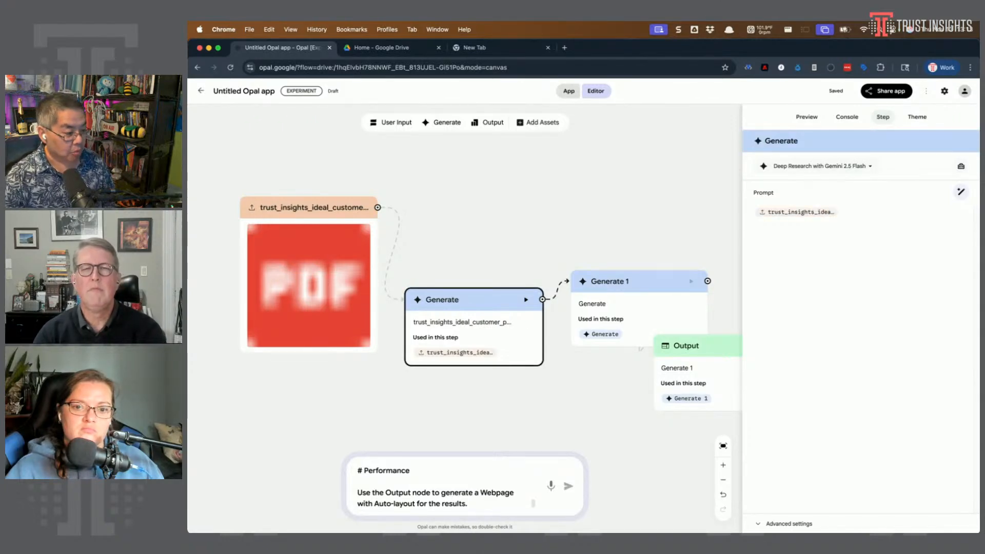
{"action": "key", "text": "super+Tab"}
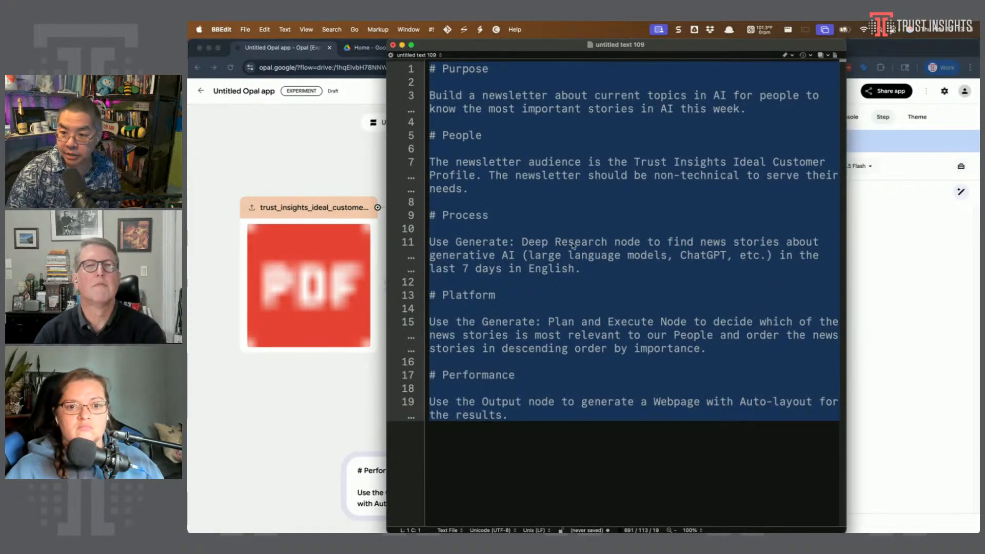
{"action": "left_click", "coordinate": [595, 233]}
{"action": "left_click_drag", "start_coordinate": [746, 108], "coordinate": [419, 92]}
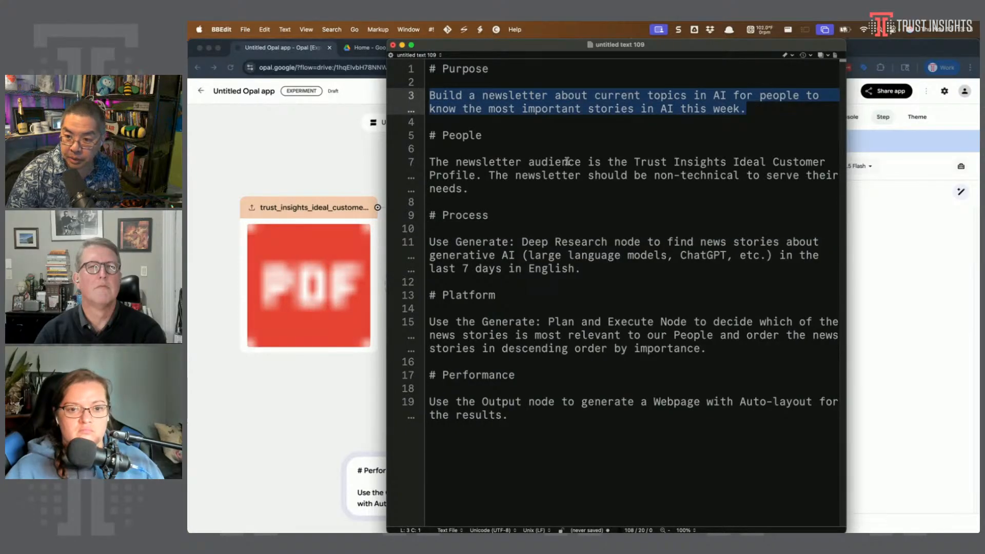
{"action": "left_click", "coordinate": [868, 219]}
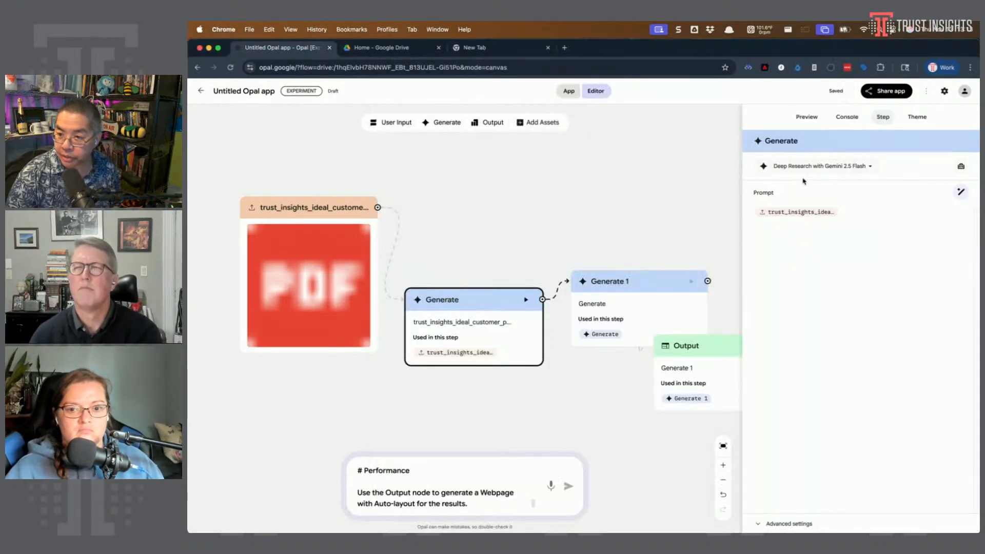
{"action": "left_click", "coordinate": [751, 211]}
{"action": "key", "text": "super+v"}
{"action": "key", "text": "Return"}
{"action": "key", "text": "Return"}
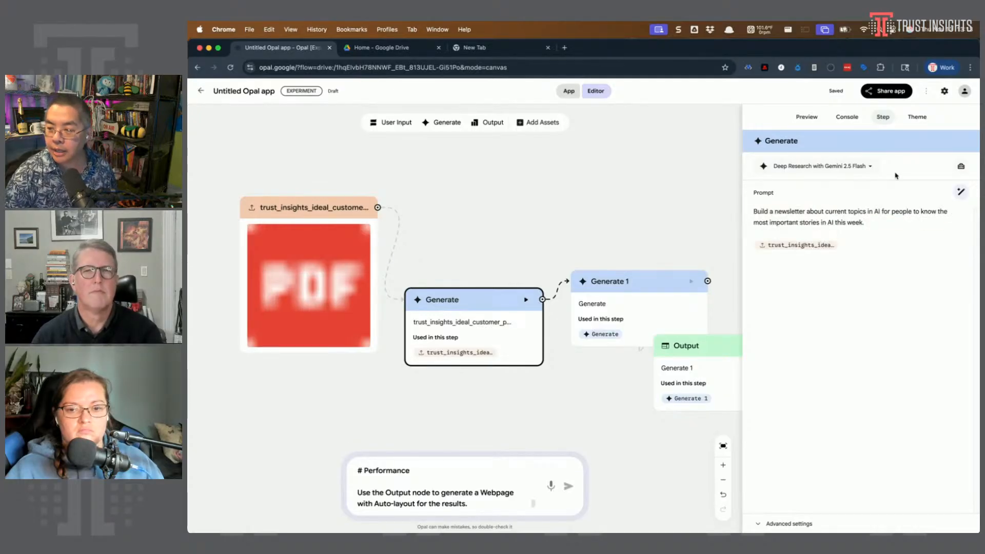
Copy the People paragraph from BBEdit into the Deep Research node's prompt, directly before the PDF reference.
{"action": "key", "text": "super+Tab"}
{"action": "left_click", "coordinate": [489, 188]}
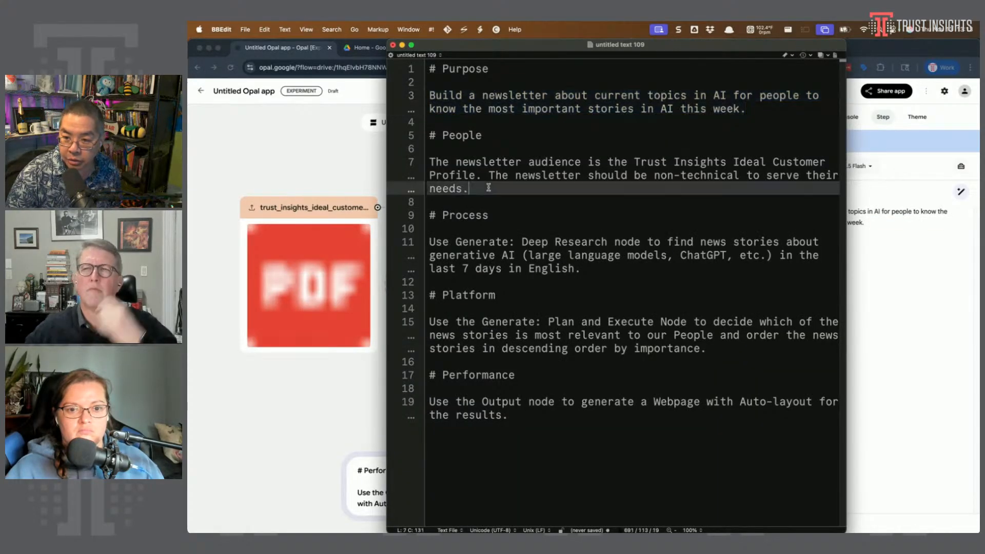
{"action": "triple_click", "coordinate": [489, 187]}
{"action": "key", "text": "super+c"}
{"action": "key", "text": "super+Tab"}
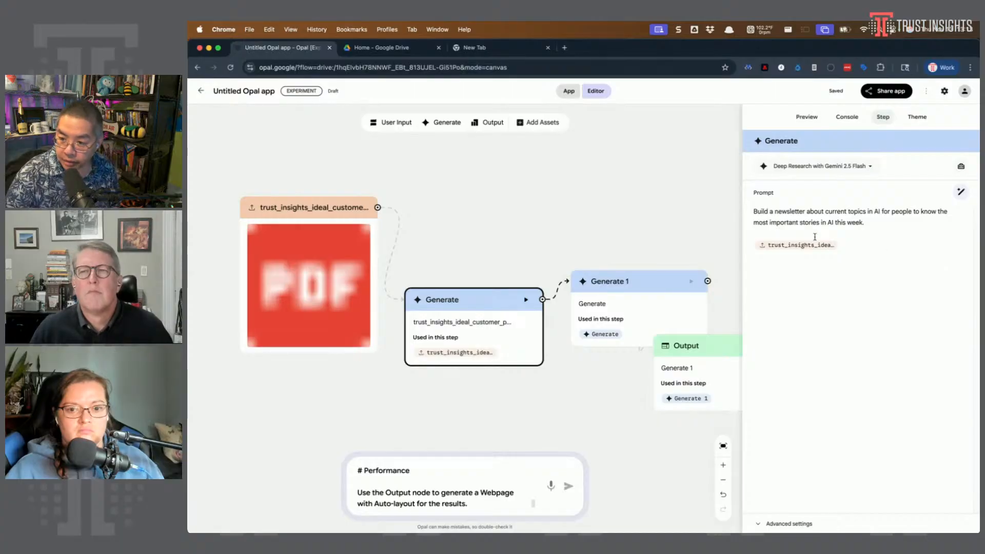
{"action": "key", "text": "super+v"}
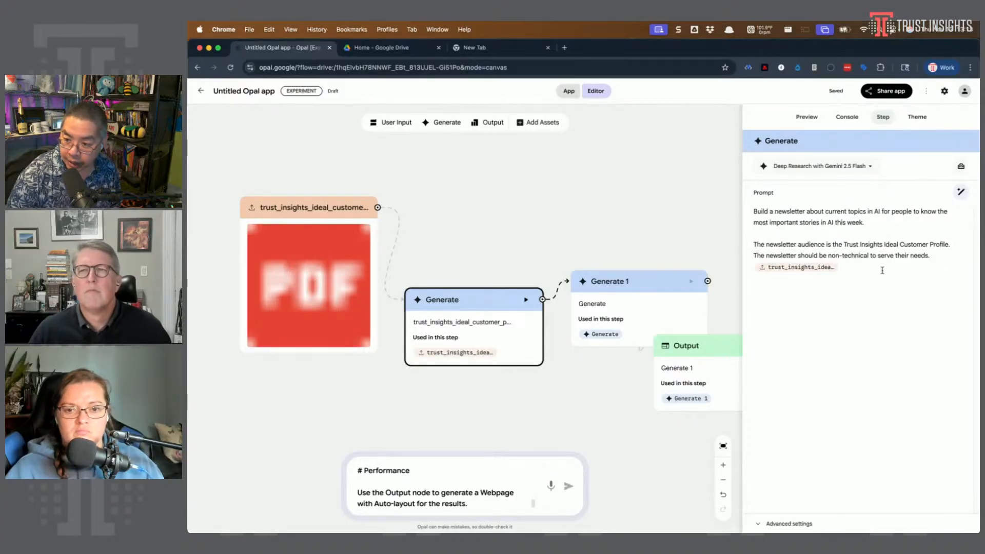
Copy the Process paragraph from BBEdit into the Deep Research node's prompt, below the PDF reference.
{"action": "key", "text": "super+Tab"}
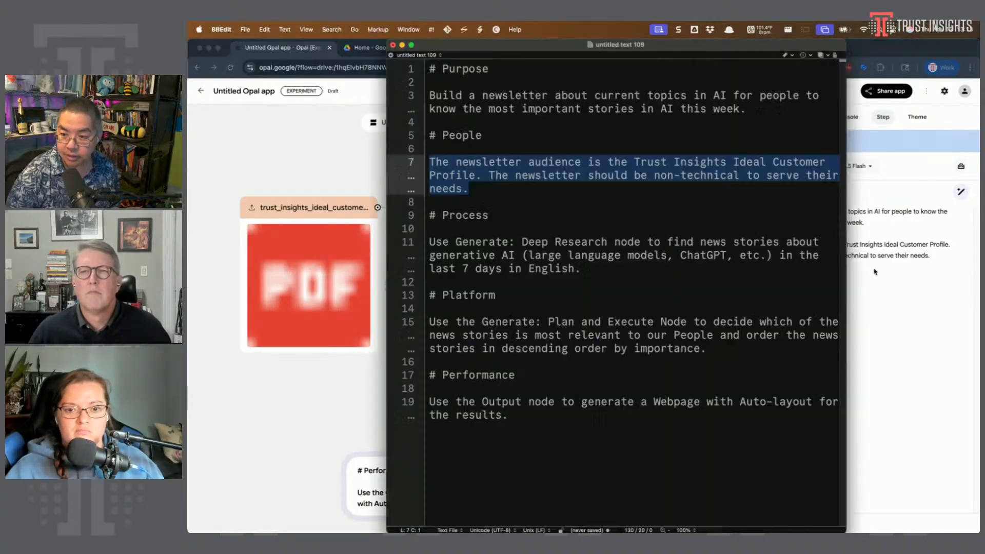
{"action": "left_click_drag", "start_coordinate": [580, 268], "coordinate": [401, 247]}
{"action": "key", "text": "super+c"}
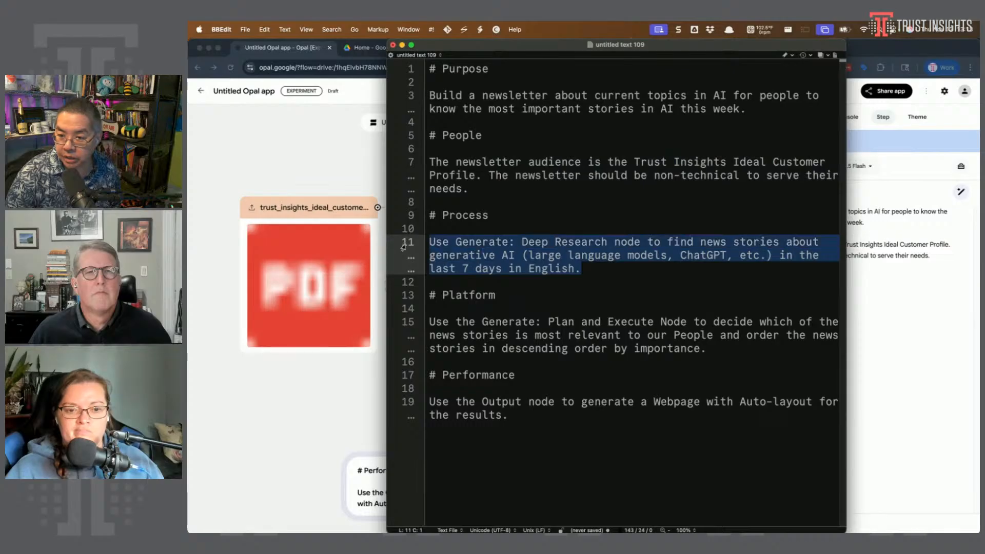
{"action": "left_click", "coordinate": [874, 345]}
{"action": "key", "text": "super+v"}
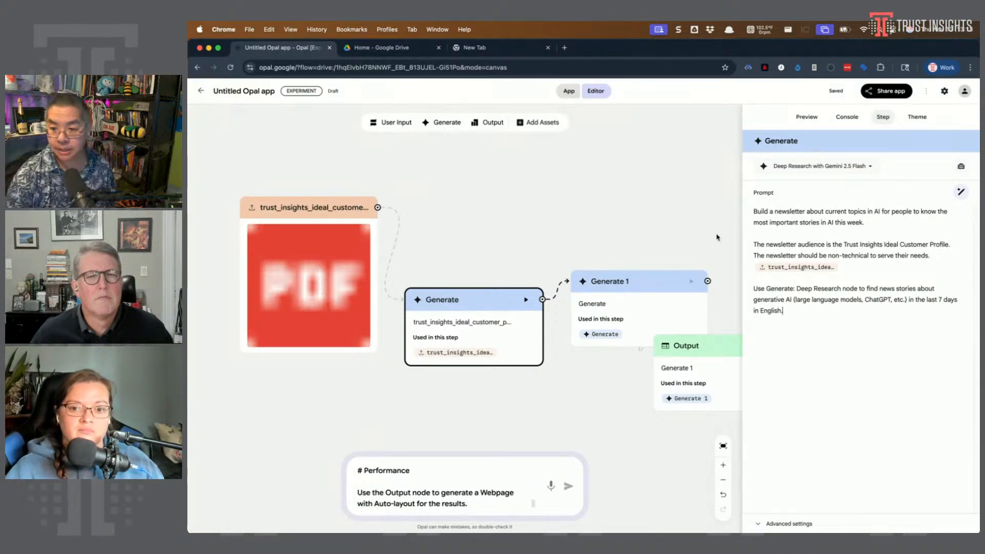
Copy the story-ranking instruction from BBEdit's Platform section into the Generate 1 prompt, beginning it with a capitalized "Decide".
{"action": "left_click", "coordinate": [653, 289]}
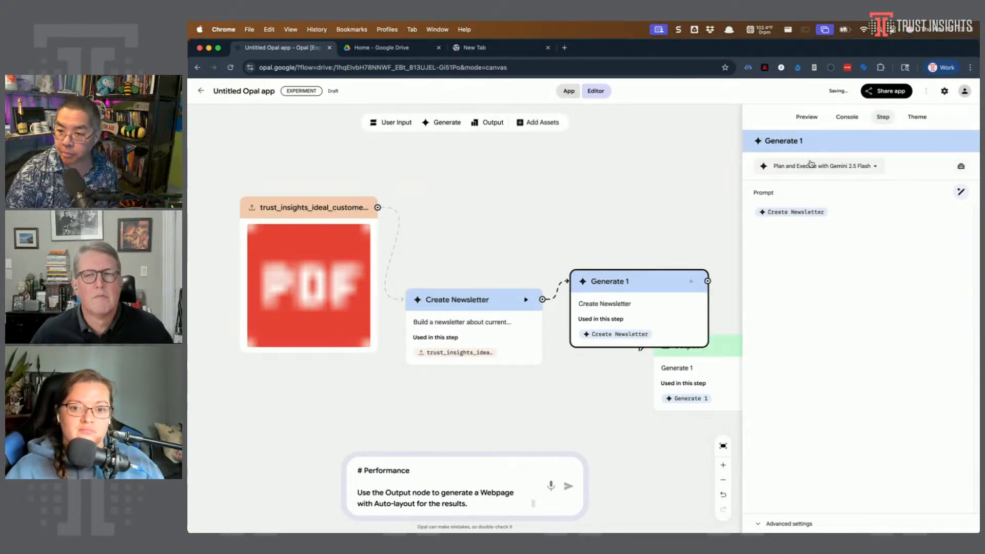
{"action": "key", "text": "super+Tab"}
{"action": "left_click_drag", "start_coordinate": [707, 348], "coordinate": [718, 322]}
{"action": "key", "text": "super+c"}
{"action": "key", "text": "super+Tab"}
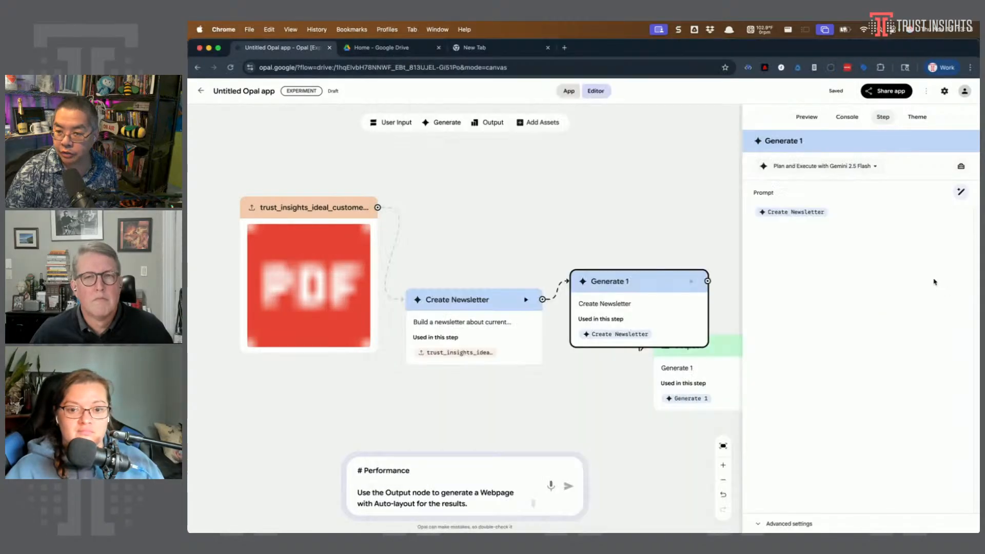
{"action": "left_click", "coordinate": [877, 255]}
{"action": "key", "text": "super+v"}
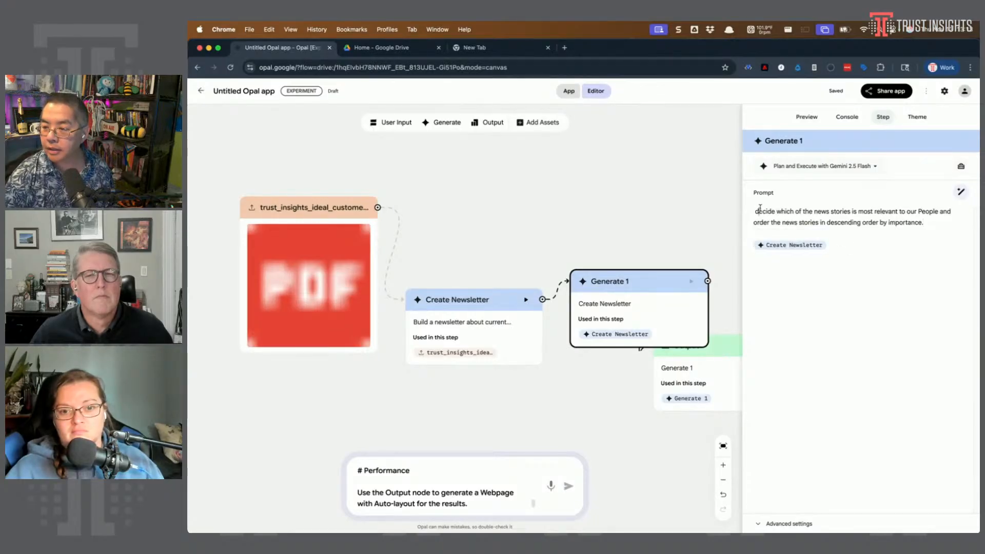
{"action": "left_click", "coordinate": [760, 211]}
{"action": "key", "text": "BackSpace"}
{"action": "type", "text": "D"}
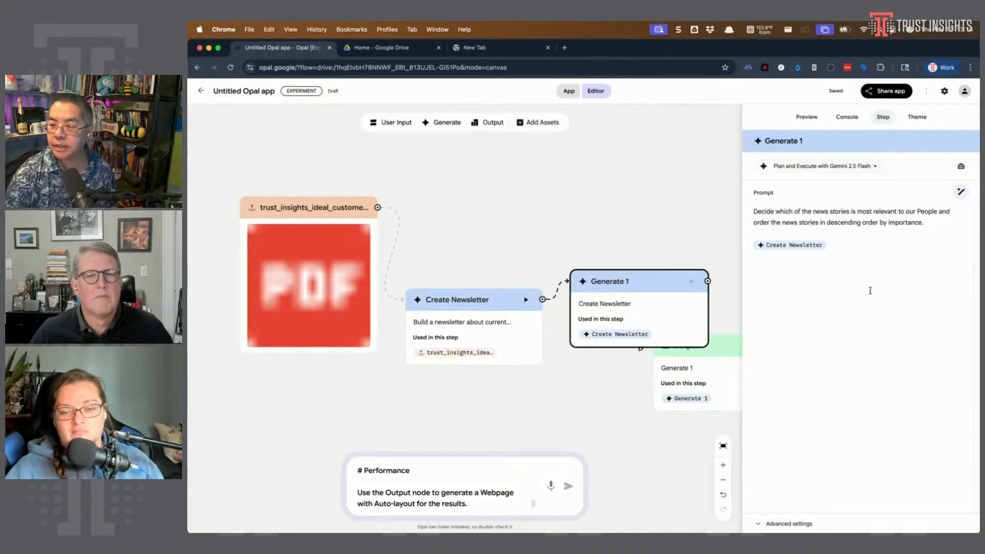
{"action": "key", "text": "super+Tab"}
{"action": "left_click", "coordinate": [558, 414]}
{"action": "key", "text": "super+Tab"}
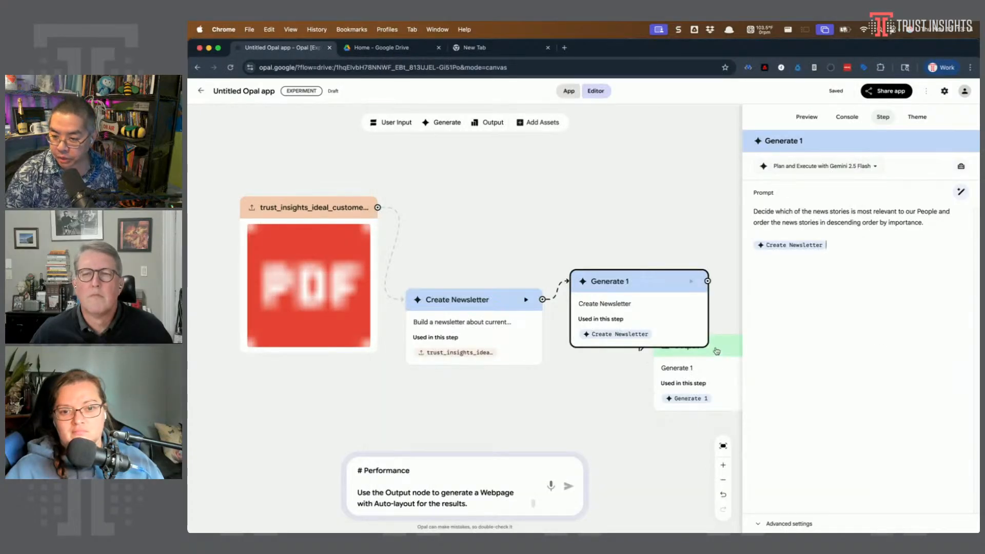
Reposition the Output node to the right of the Plan and Execute node and fit the workflow on the canvas.
{"action": "left_click_drag", "start_coordinate": [714, 348], "coordinate": [712, 395]}
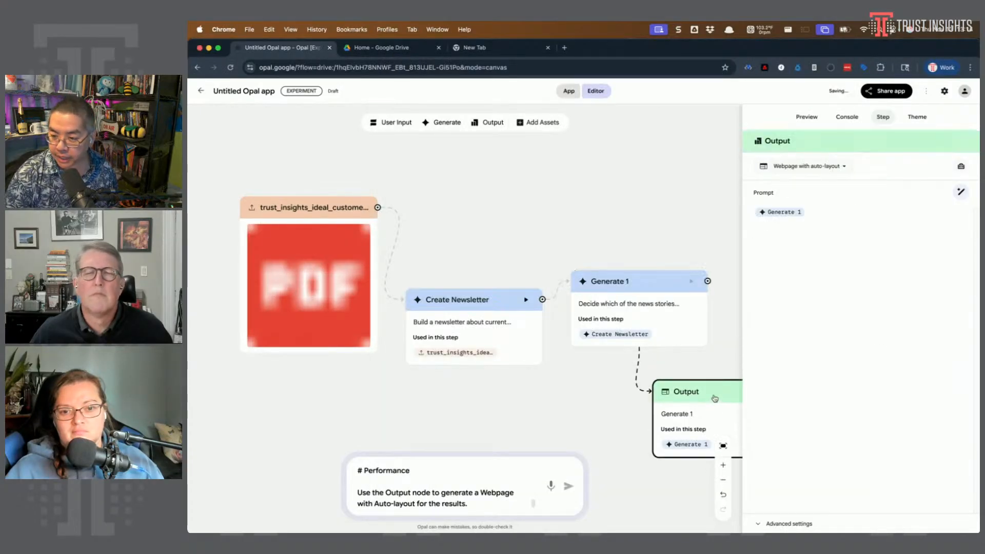
{"action": "left_click", "coordinate": [722, 446]}
{"action": "left_click_drag", "start_coordinate": [657, 399], "coordinate": [500, 239]}
{"action": "left_click", "coordinate": [723, 448]}
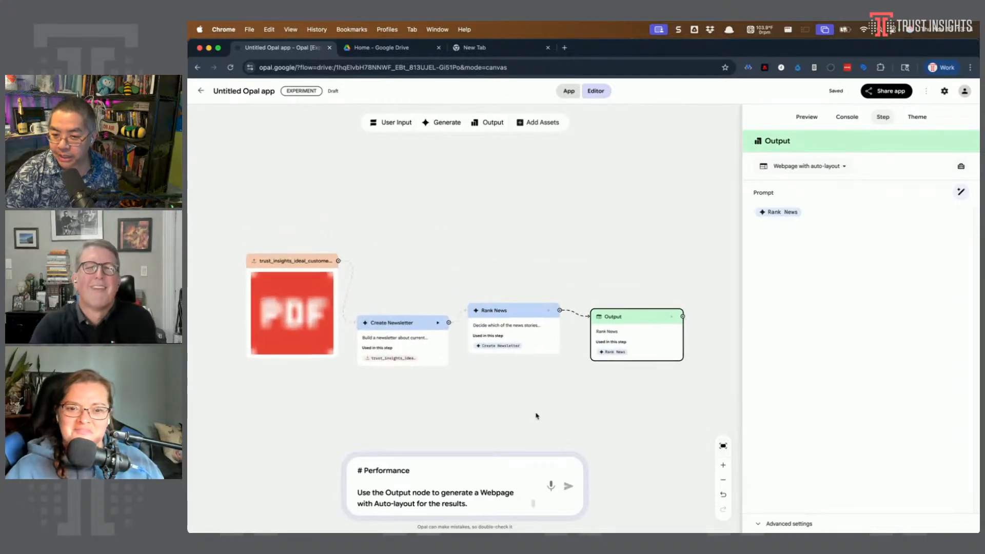
Deselect the Output node and start a preview run of the app.
{"action": "left_click", "coordinate": [453, 398]}
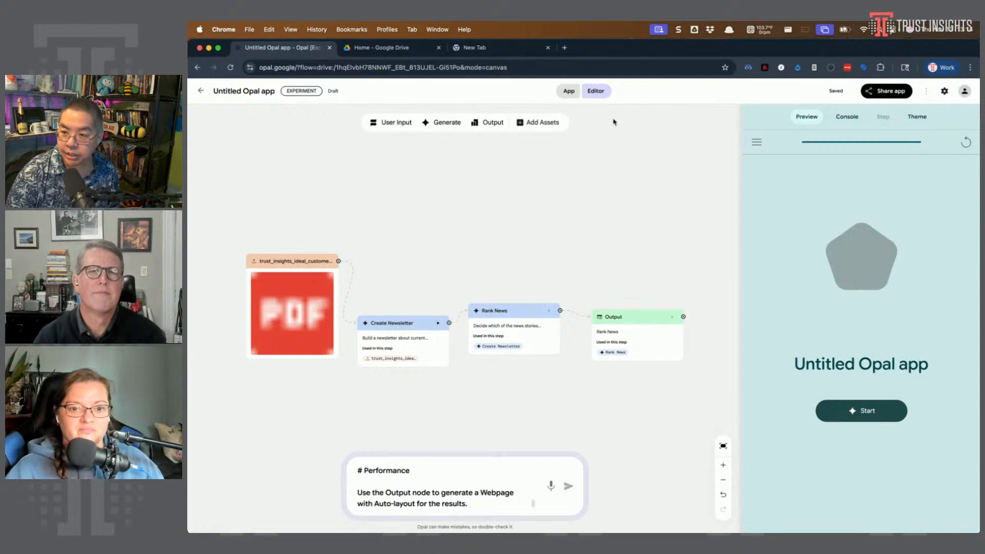
{"action": "left_click", "coordinate": [874, 415]}
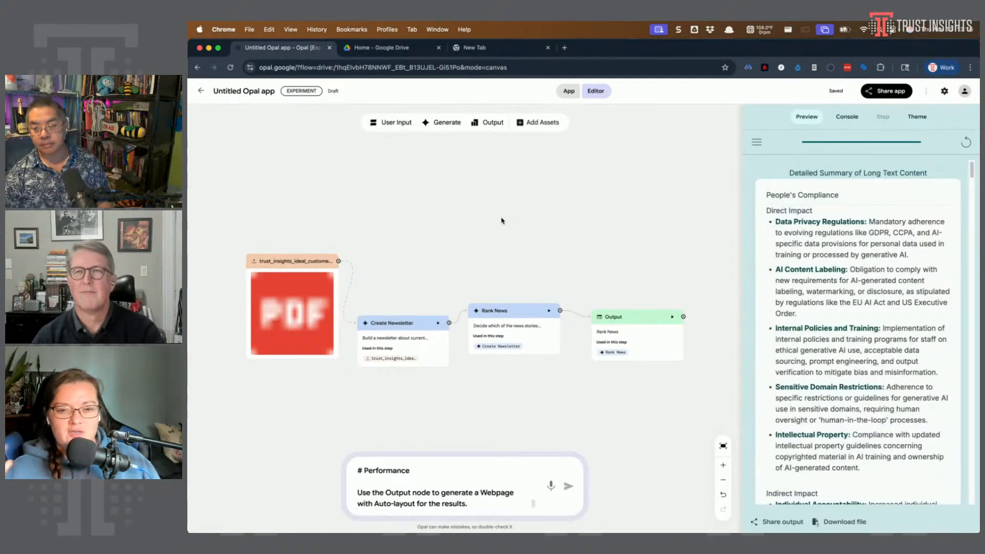
Review the generated webpage in the preview, reading through its sections and their content.
{"action": "mouse_move", "coordinate": [189, 531]}
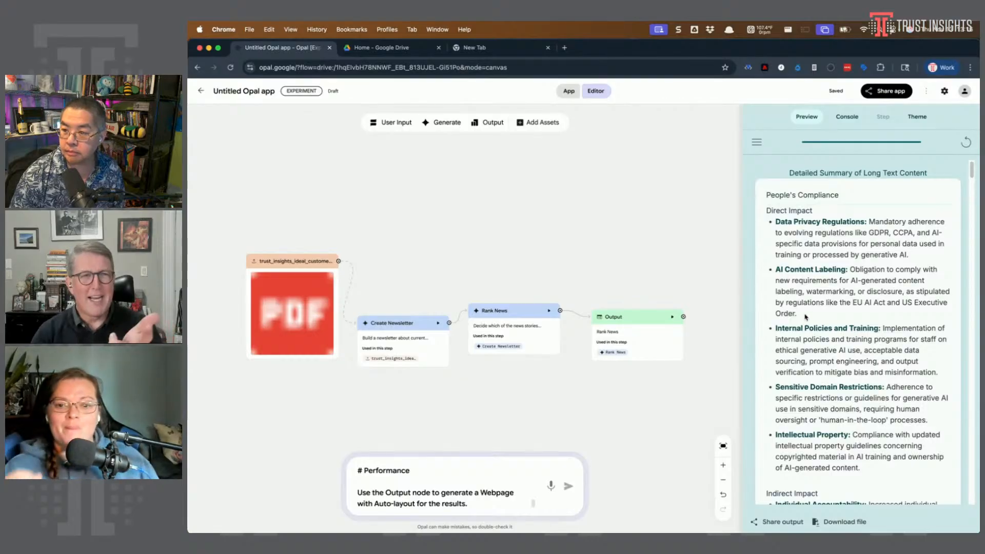
{"action": "scroll", "coordinate": [820, 311], "scroll_direction": "down", "scroll_amount": 10}
{"action": "scroll", "coordinate": [813, 293], "scroll_direction": "down", "scroll_amount": 15}
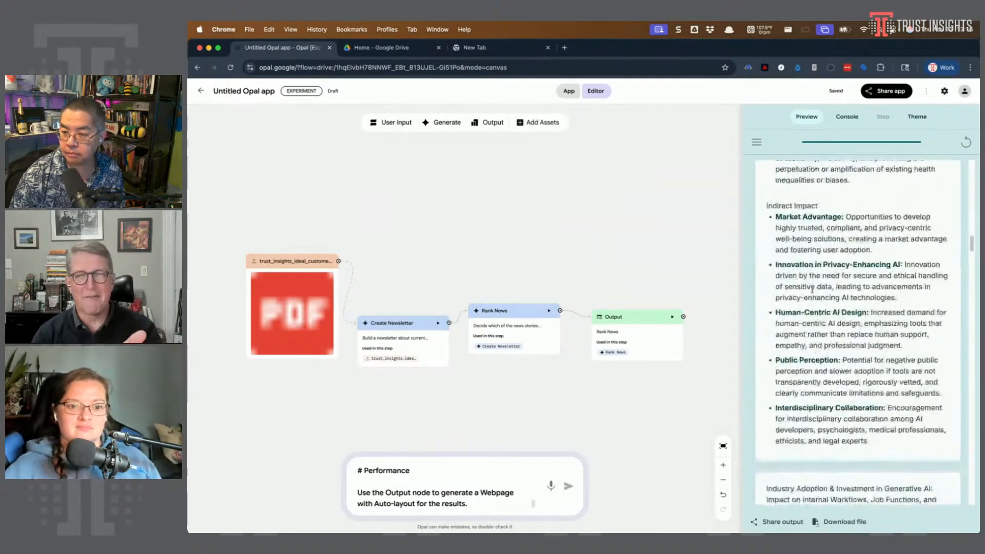
{"action": "scroll", "coordinate": [812, 289], "scroll_direction": "down", "scroll_amount": 15}
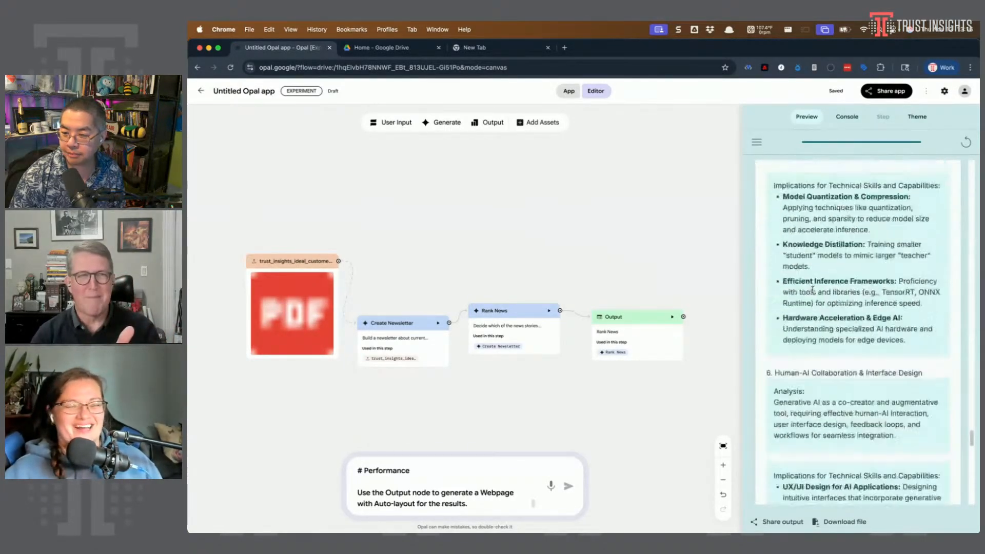
{"action": "scroll", "coordinate": [814, 289], "scroll_direction": "up", "scroll_amount": 20}
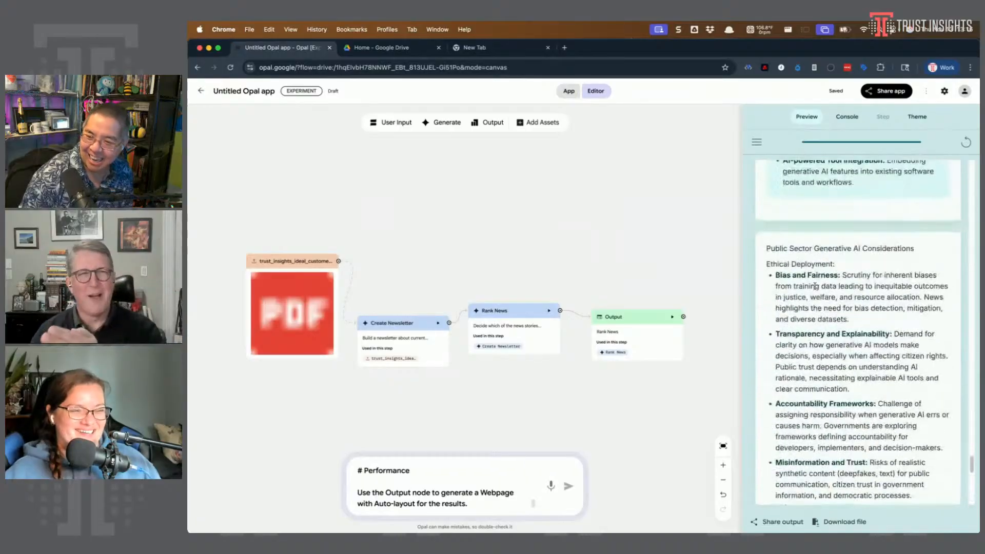
{"action": "scroll", "coordinate": [815, 288], "scroll_direction": "up", "scroll_amount": 10}
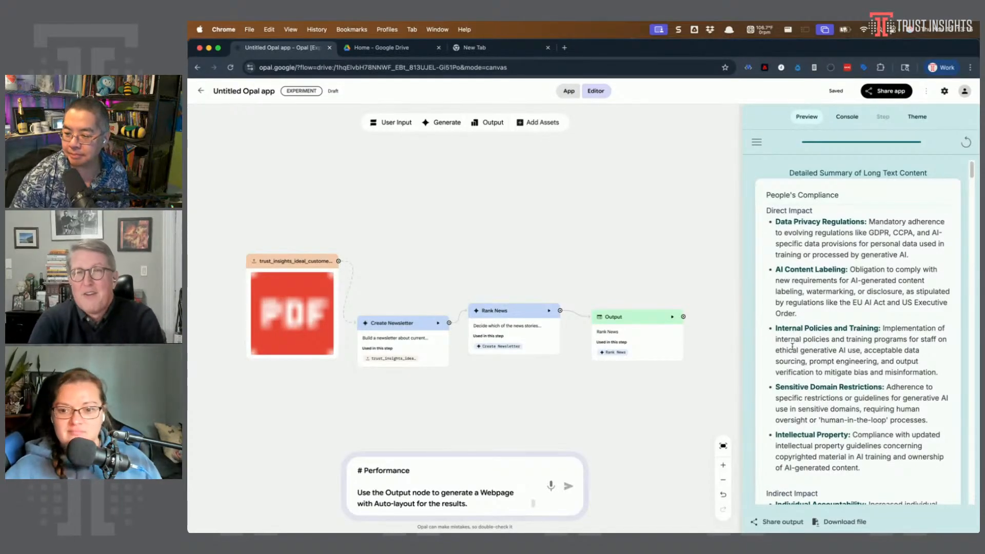
{"action": "scroll", "coordinate": [792, 347], "scroll_direction": "down", "scroll_amount": 10}
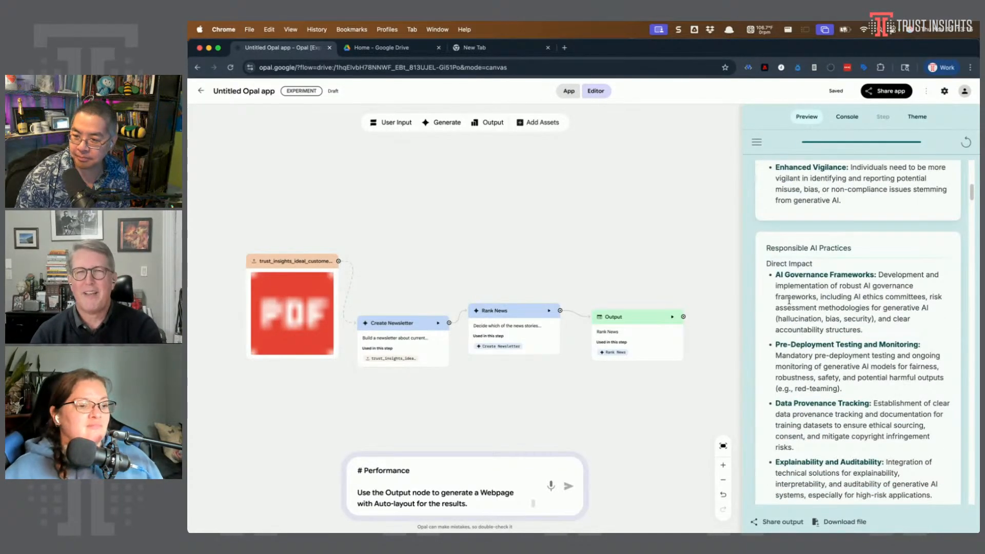
{"action": "scroll", "coordinate": [789, 301], "scroll_direction": "down", "scroll_amount": 15}
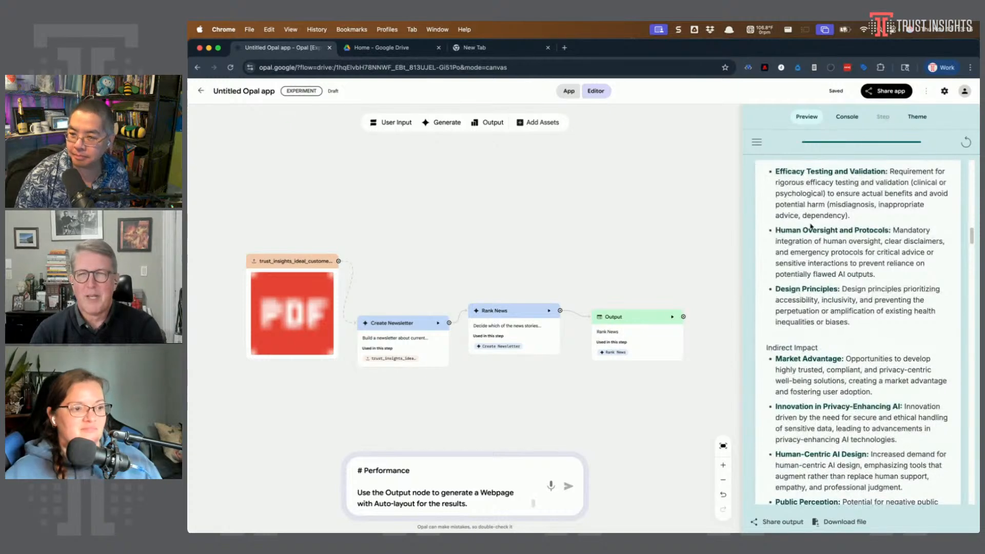
Examine the Create Newsletter node's research summary in the run's console output.
{"action": "left_click", "coordinate": [842, 116]}
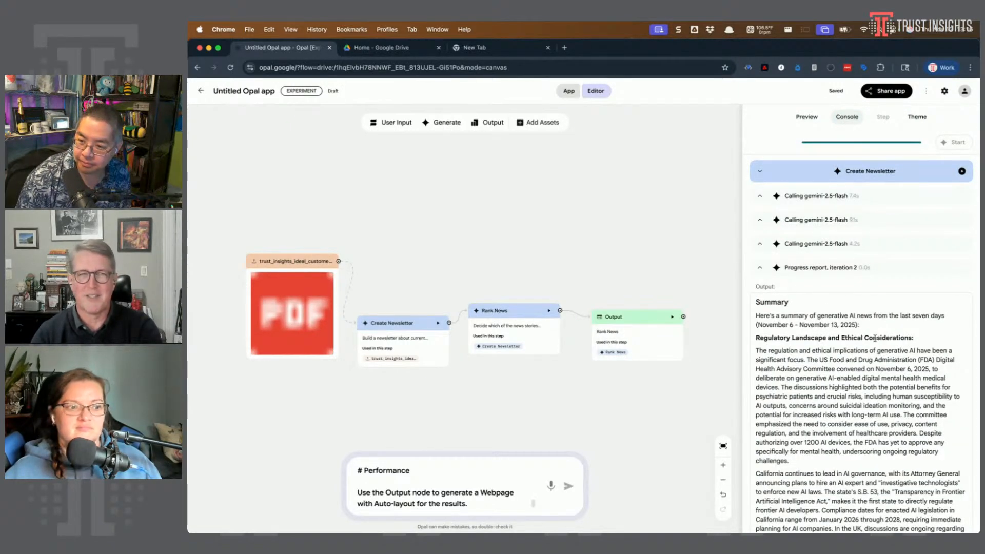
{"action": "scroll", "coordinate": [874, 338], "scroll_direction": "down", "scroll_amount": 5}
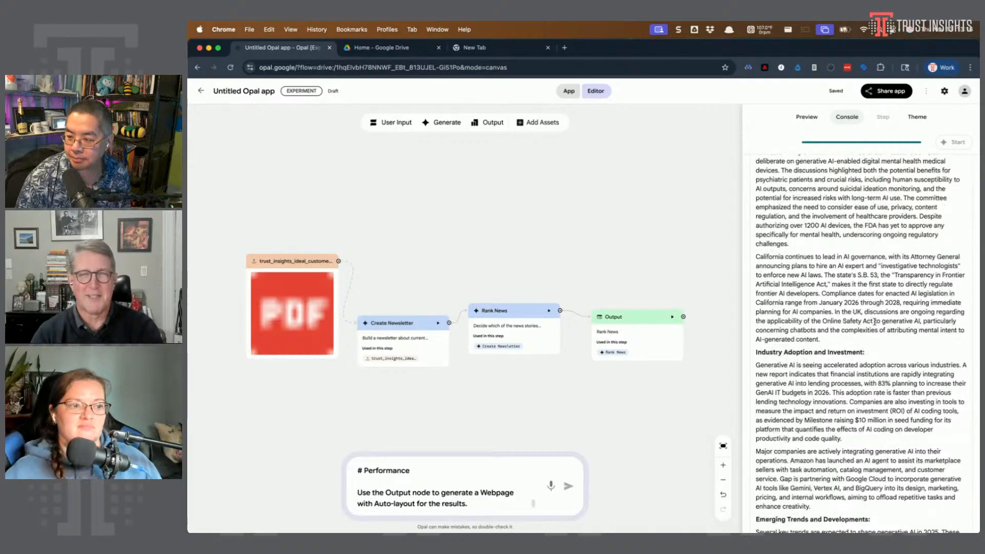
{"action": "scroll", "coordinate": [874, 321], "scroll_direction": "down", "scroll_amount": 5}
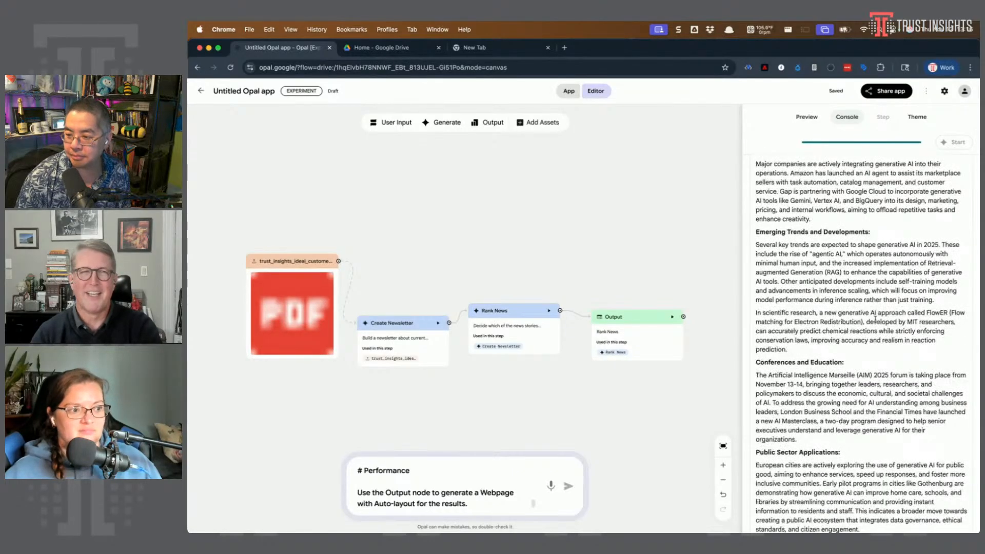
Examine the Create Newsletter references and the Rank News node's model calls and output in the run console.
{"action": "scroll", "coordinate": [875, 318], "scroll_direction": "down", "scroll_amount": 5}
{"action": "scroll", "coordinate": [876, 313], "scroll_direction": "down", "scroll_amount": 5}
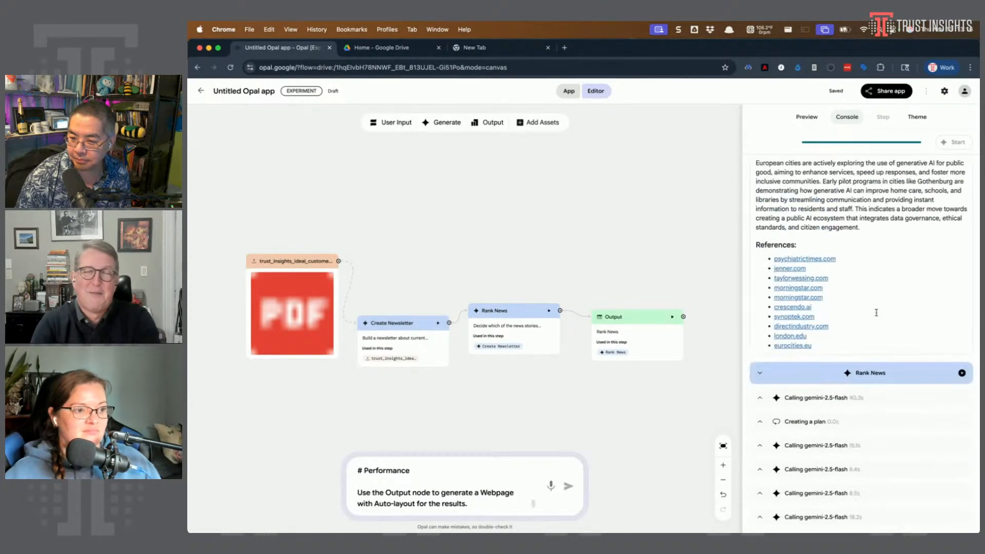
{"action": "left_click", "coordinate": [762, 373]}
{"action": "left_click", "coordinate": [764, 374]}
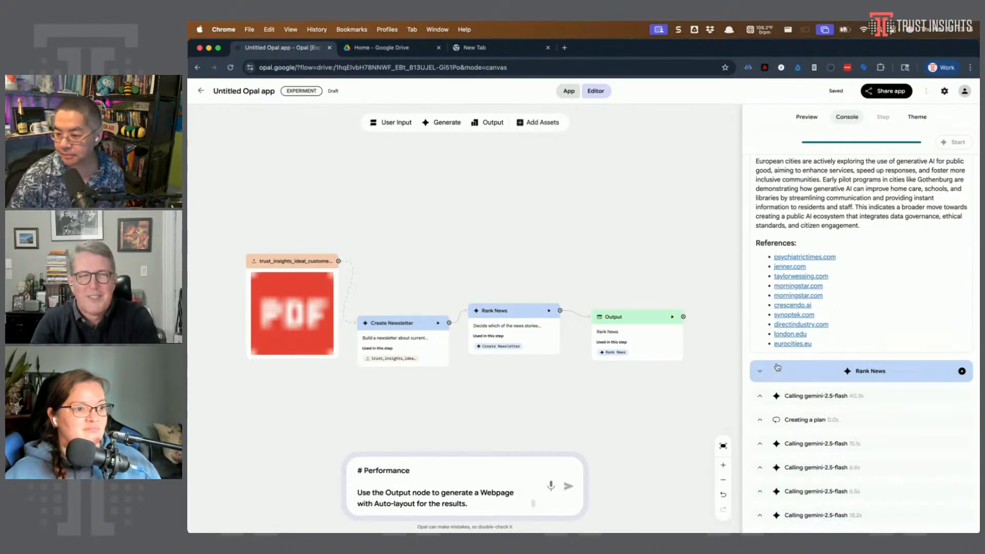
{"action": "scroll", "coordinate": [772, 366], "scroll_direction": "down", "scroll_amount": 3}
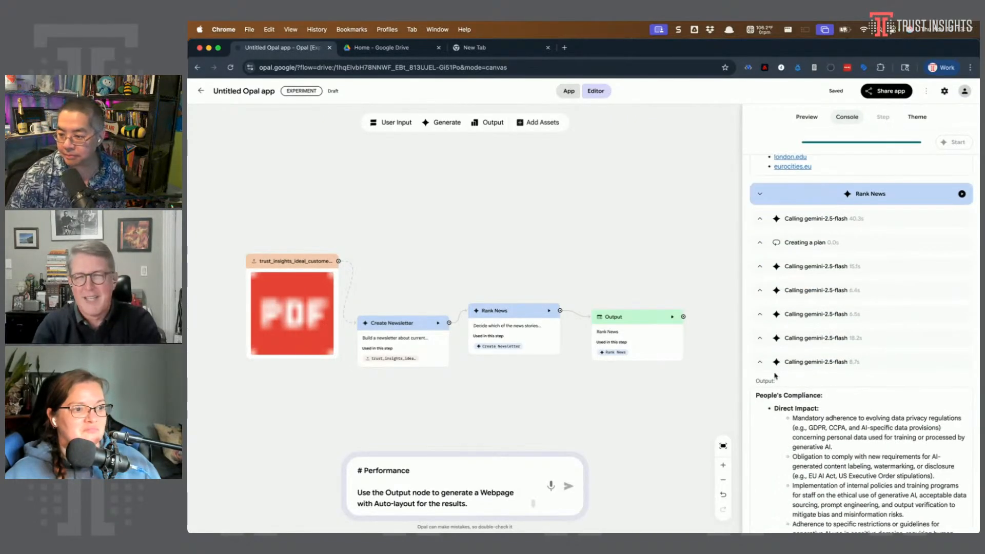
{"action": "left_click", "coordinate": [761, 340]}
{"action": "left_click", "coordinate": [762, 340]}
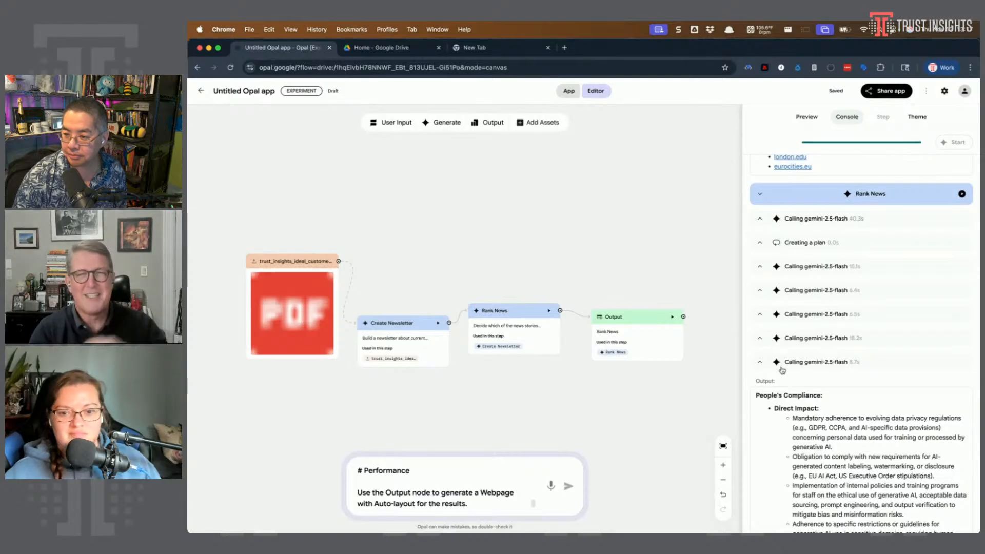
{"action": "scroll", "coordinate": [782, 372], "scroll_direction": "down", "scroll_amount": 4}
{"action": "scroll", "coordinate": [791, 347], "scroll_direction": "up", "scroll_amount": 20}
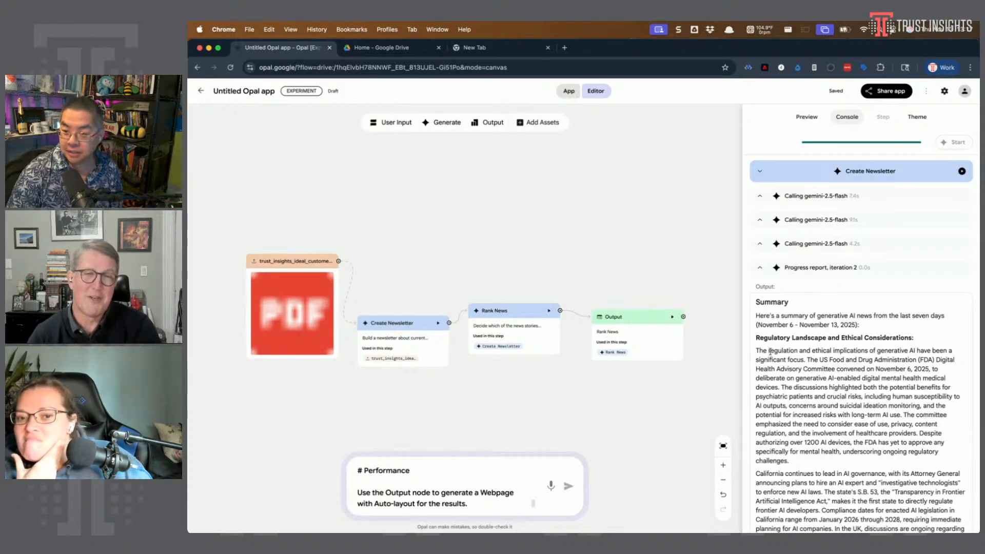
Review the generated webpage's sections in the preview again and take a brief look at the app's theme editor.
{"action": "left_click", "coordinate": [806, 117]}
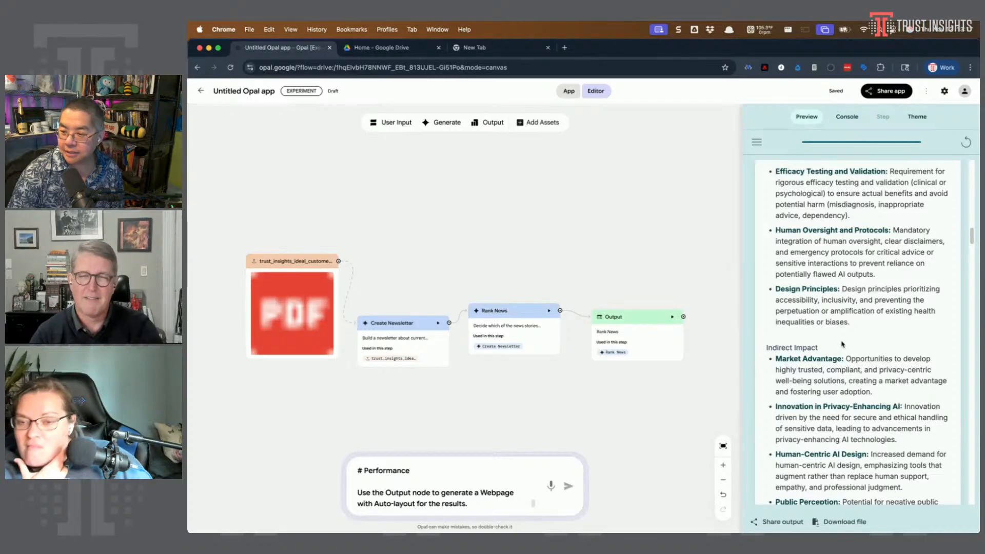
{"action": "scroll", "coordinate": [844, 325], "scroll_direction": "up", "scroll_amount": 20}
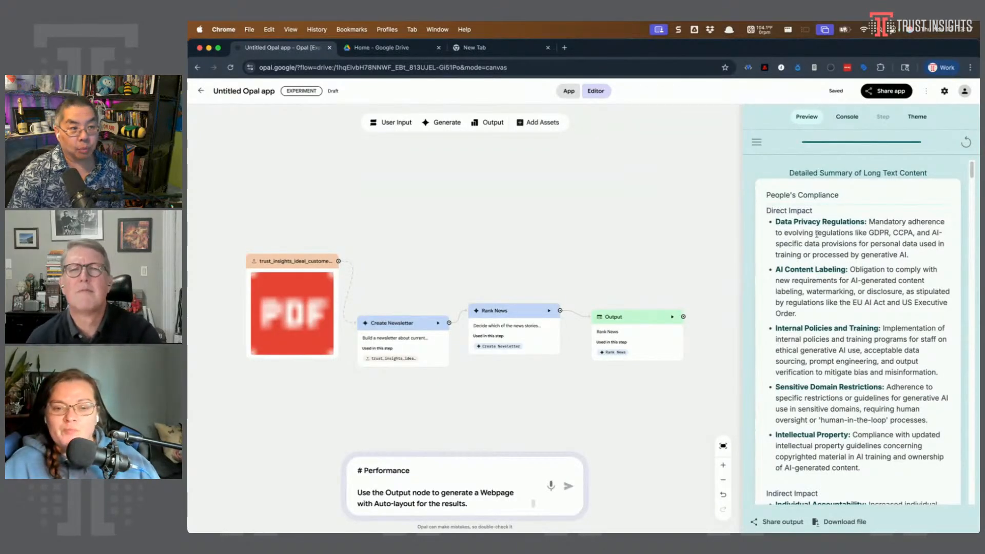
{"action": "left_click", "coordinate": [917, 117]}
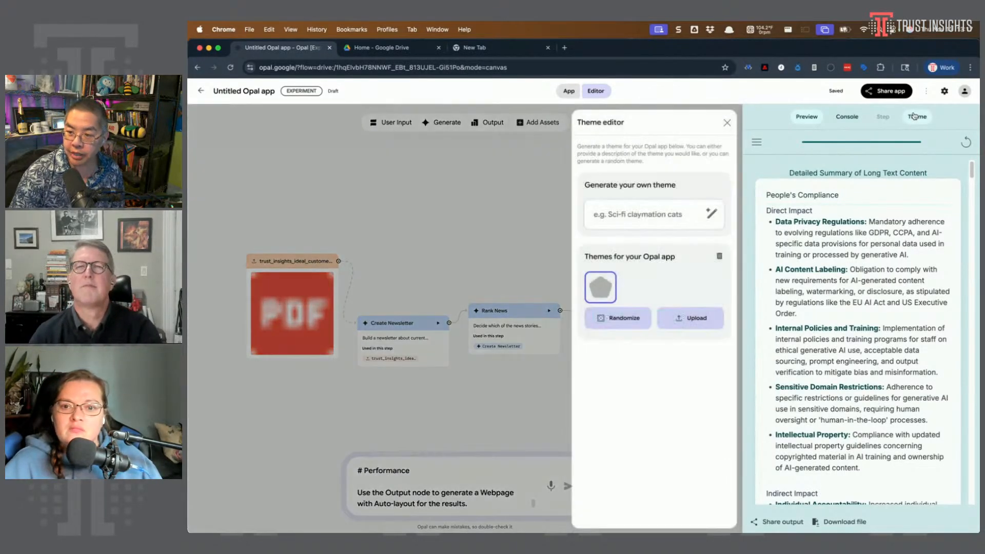
{"action": "left_click", "coordinate": [727, 121]}
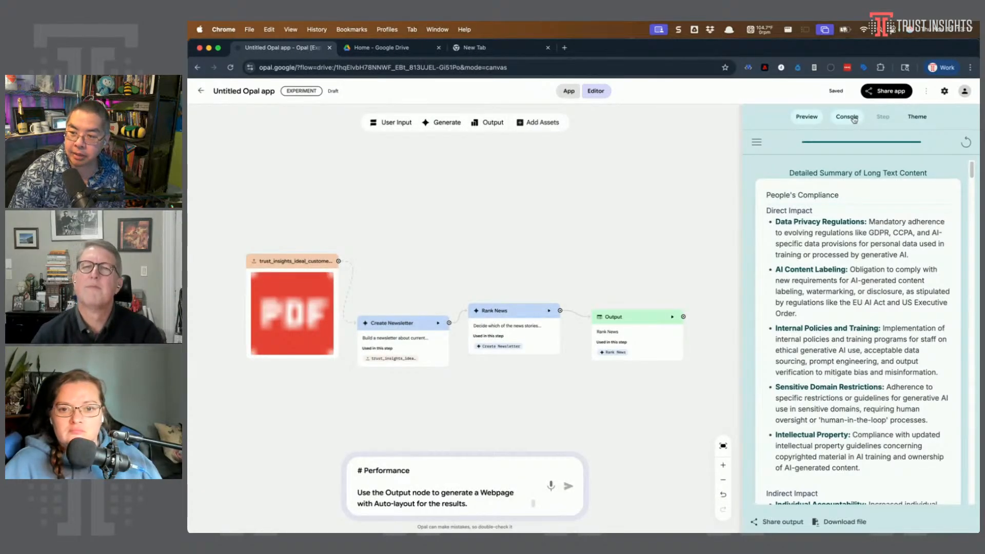
{"action": "scroll", "coordinate": [882, 365], "scroll_direction": "down", "scroll_amount": 20}
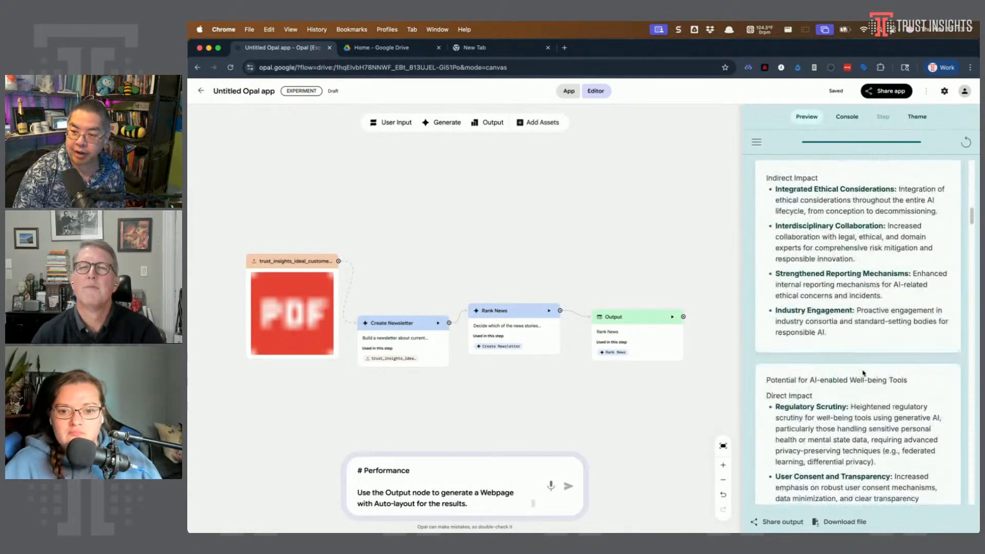
{"action": "scroll", "coordinate": [868, 392], "scroll_direction": "down", "scroll_amount": 8}
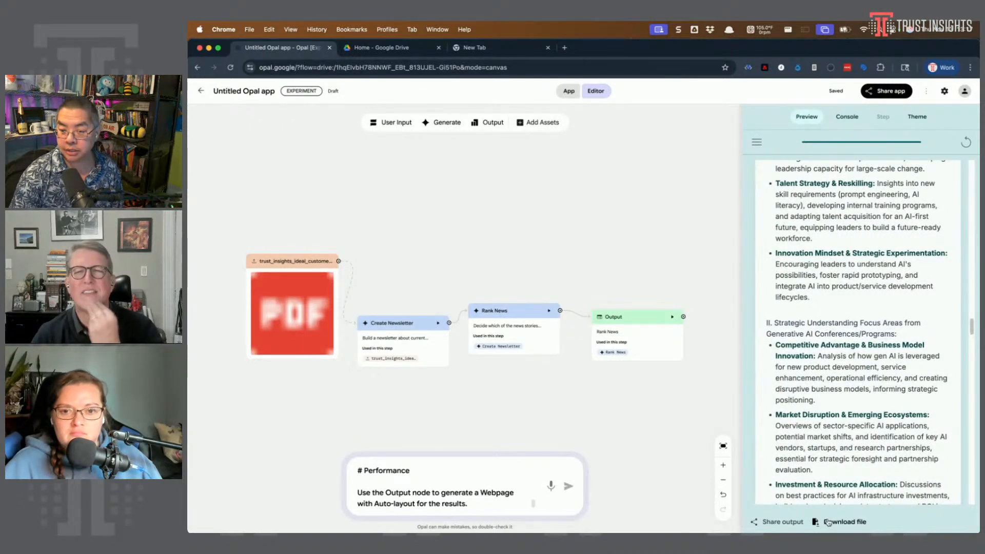
{"action": "scroll", "coordinate": [845, 320], "scroll_direction": "up", "scroll_amount": 10}
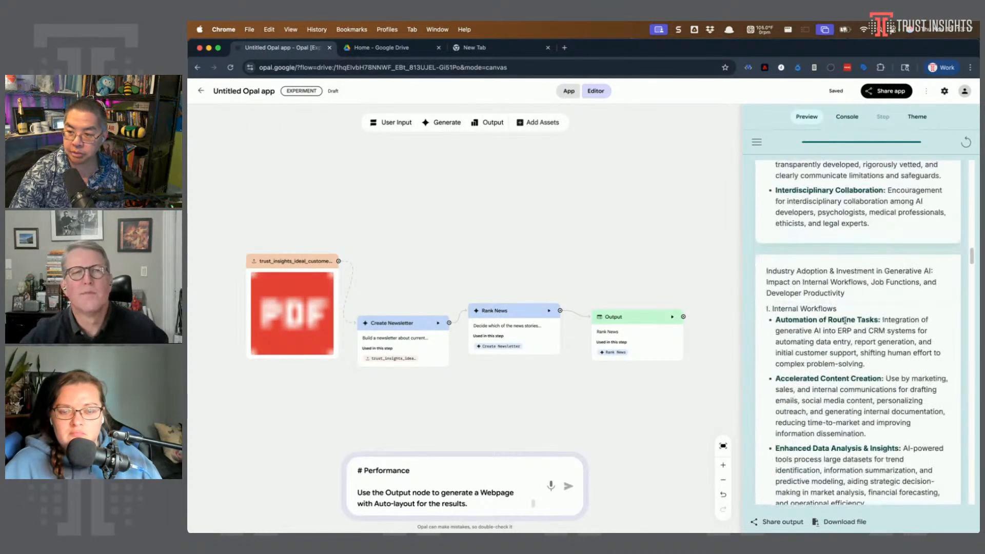
{"action": "scroll", "coordinate": [844, 320], "scroll_direction": "up", "scroll_amount": 5}
Inspect the full system instruction text in the model input of Create Newsletter's first gemini-2.5-flash call.
{"action": "left_click", "coordinate": [847, 117]}
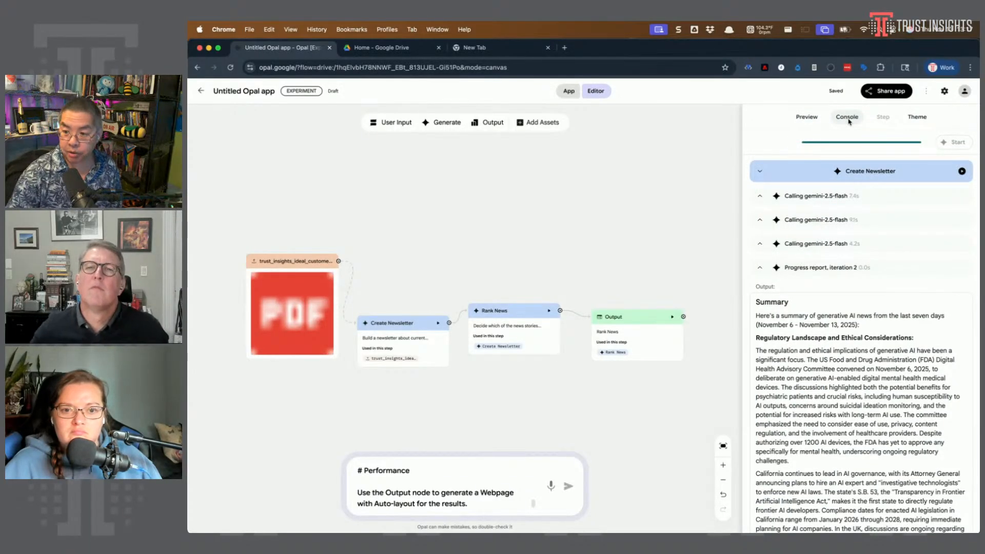
{"action": "left_click", "coordinate": [760, 197]}
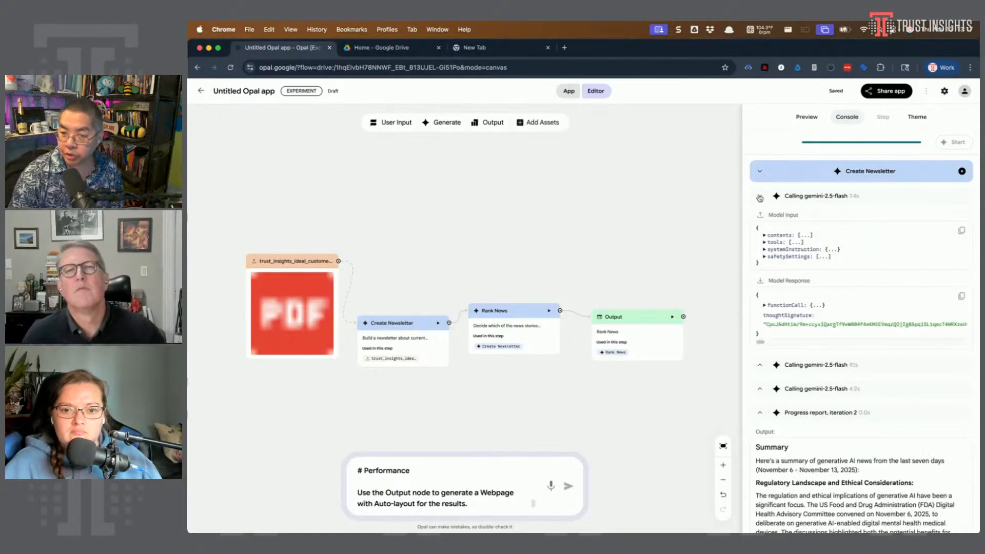
{"action": "left_click", "coordinate": [765, 250]}
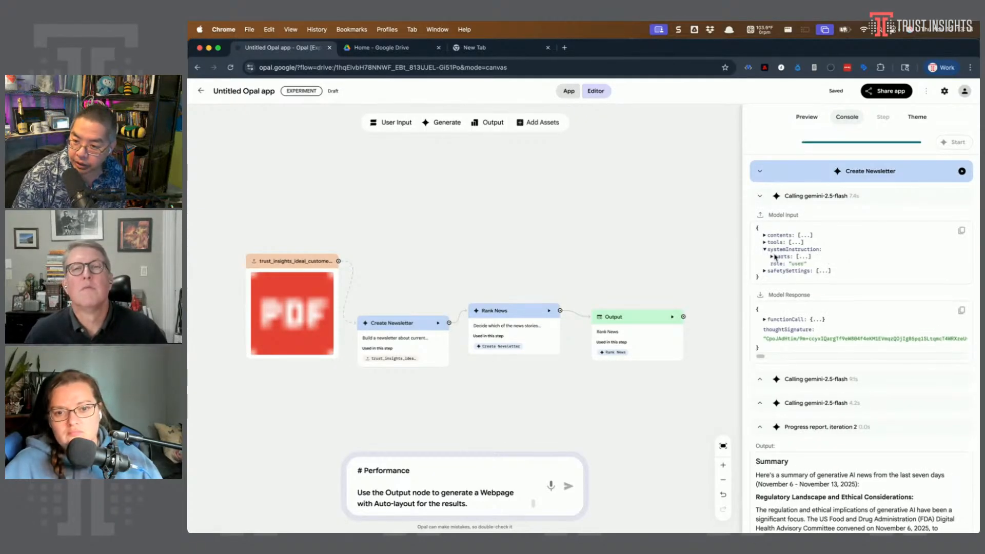
{"action": "left_click", "coordinate": [772, 256]}
{"action": "left_click", "coordinate": [779, 264]}
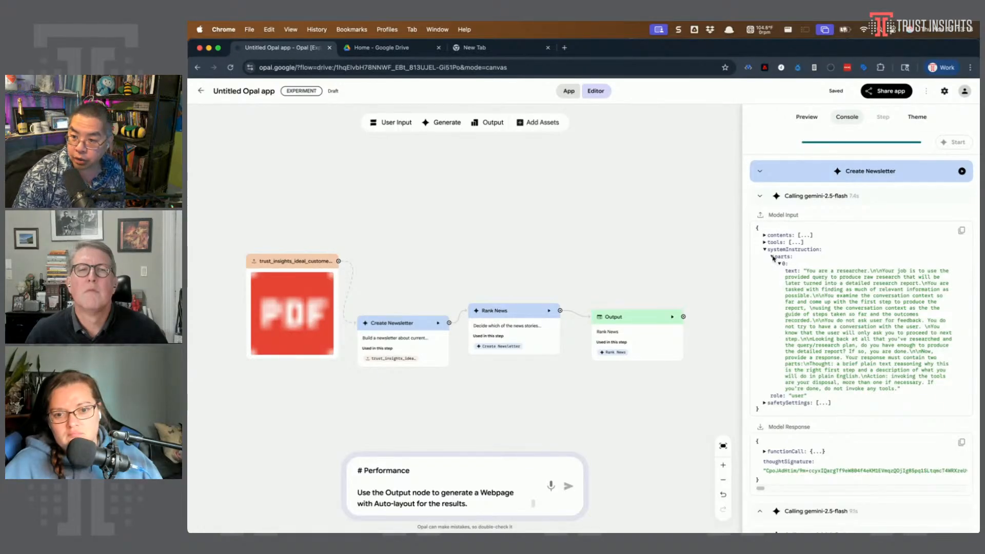
Inspect the first function declaration among the call's tools, down to the details of its query parameter.
{"action": "left_click", "coordinate": [764, 243]}
{"action": "left_click", "coordinate": [771, 249]}
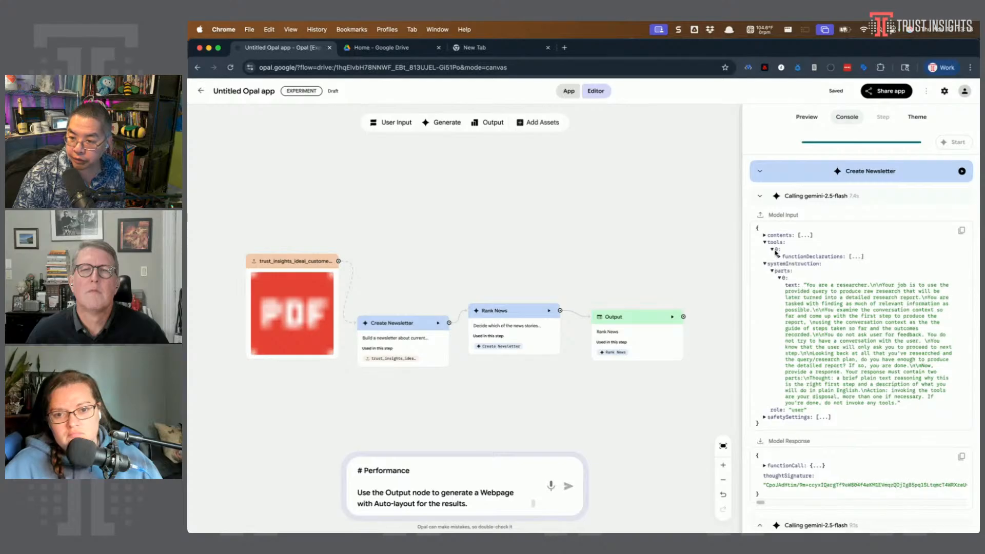
{"action": "left_click", "coordinate": [779, 257]}
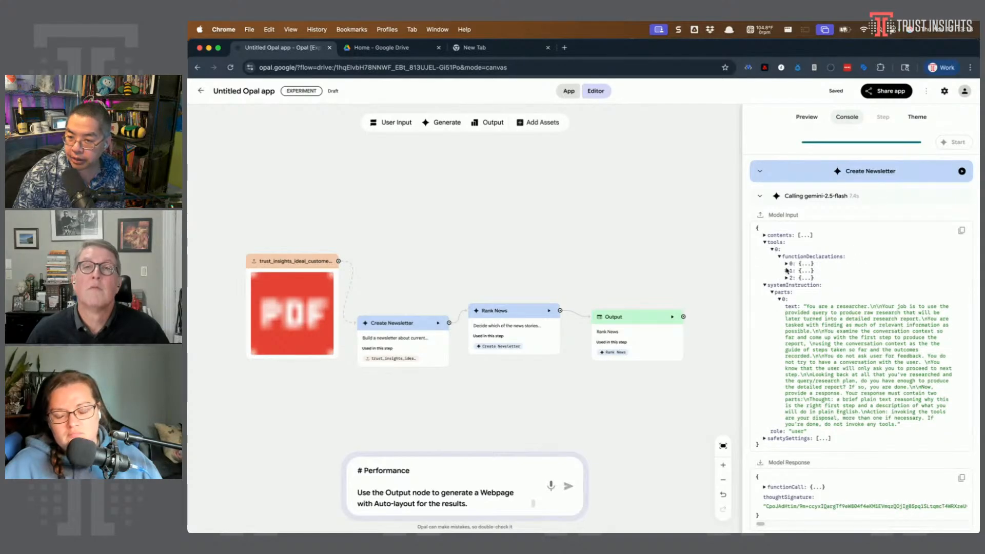
{"action": "left_click", "coordinate": [786, 264]}
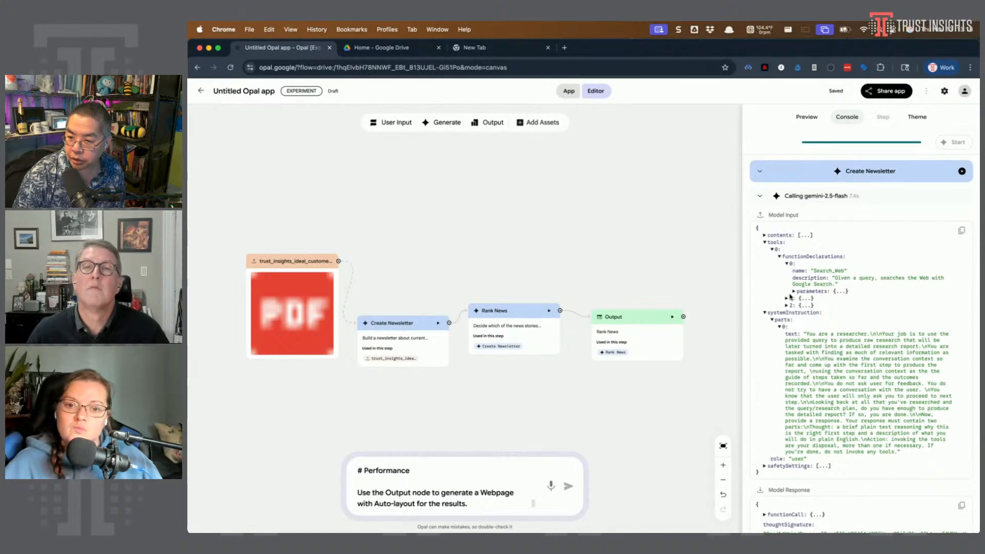
{"action": "left_click", "coordinate": [794, 290]}
{"action": "left_click", "coordinate": [800, 305]}
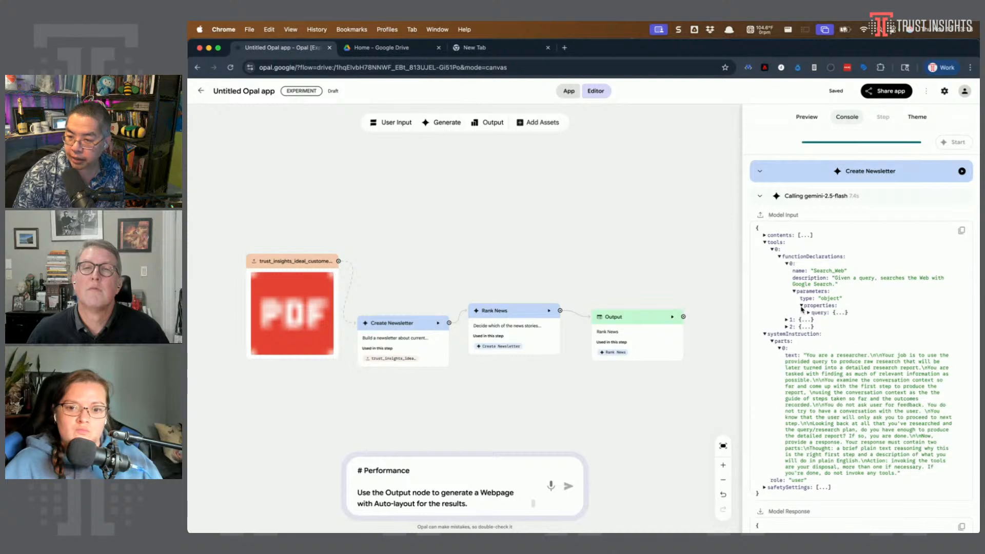
{"action": "left_click", "coordinate": [808, 313]}
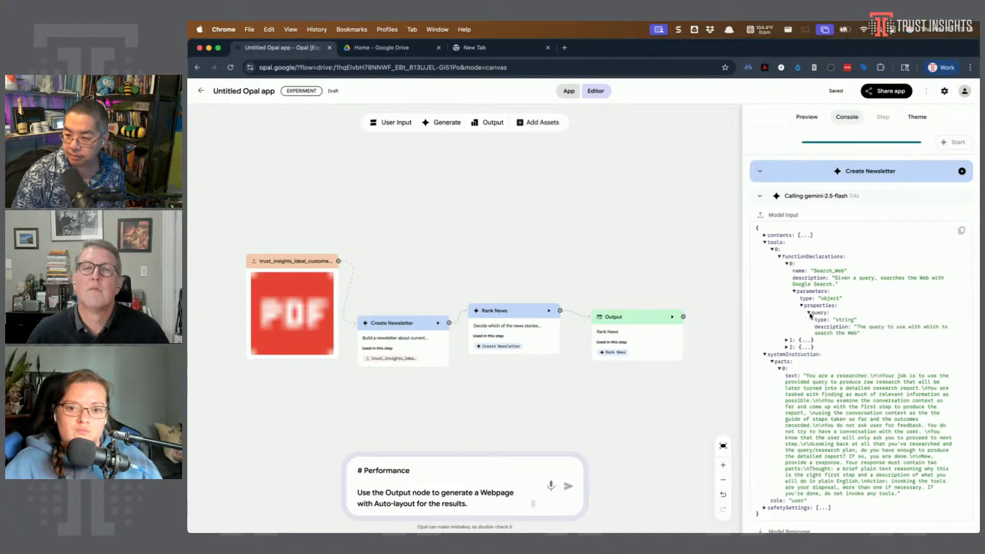
Inspect the second function declaration, Get_Webpage, down to the details of its url parameter.
{"action": "left_click", "coordinate": [787, 340]}
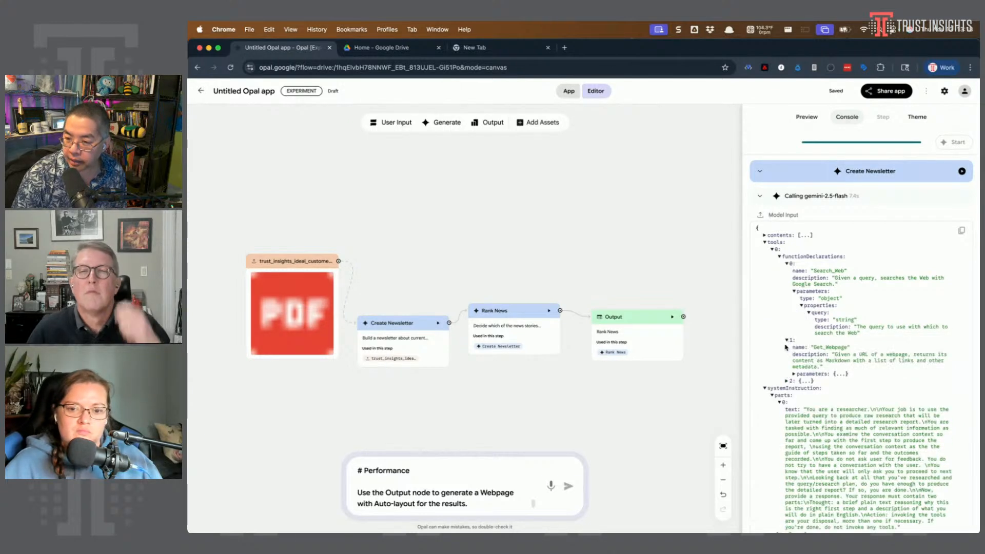
{"action": "left_click", "coordinate": [794, 374]}
{"action": "left_click", "coordinate": [803, 388]}
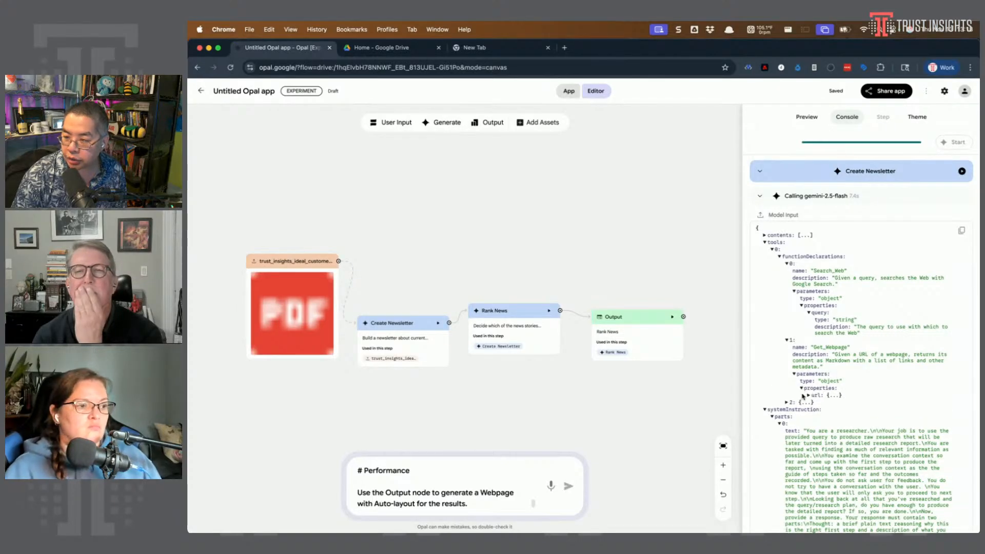
{"action": "scroll", "coordinate": [802, 359], "scroll_direction": "down", "scroll_amount": 10}
{"action": "scroll", "coordinate": [801, 308], "scroll_direction": "up", "scroll_amount": 6}
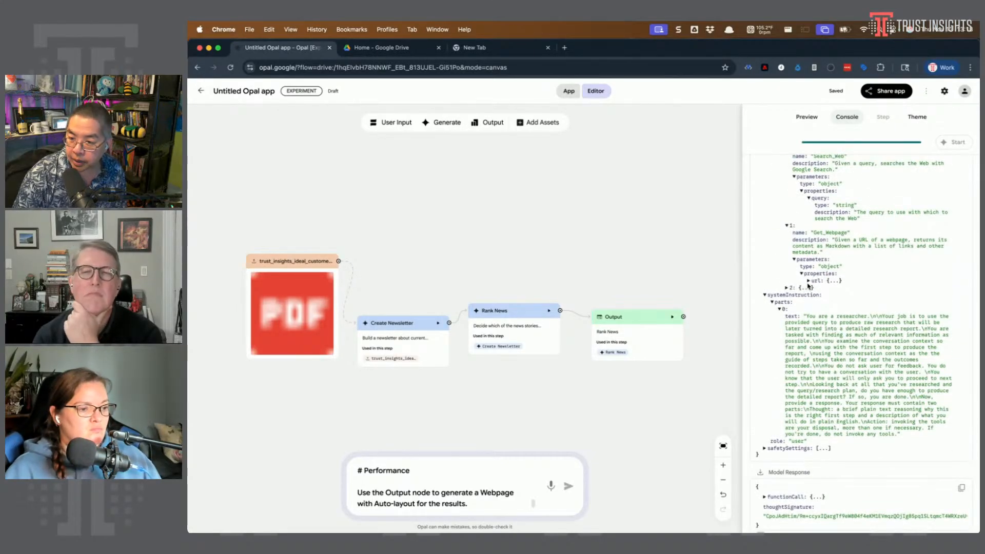
{"action": "left_click", "coordinate": [809, 281]}
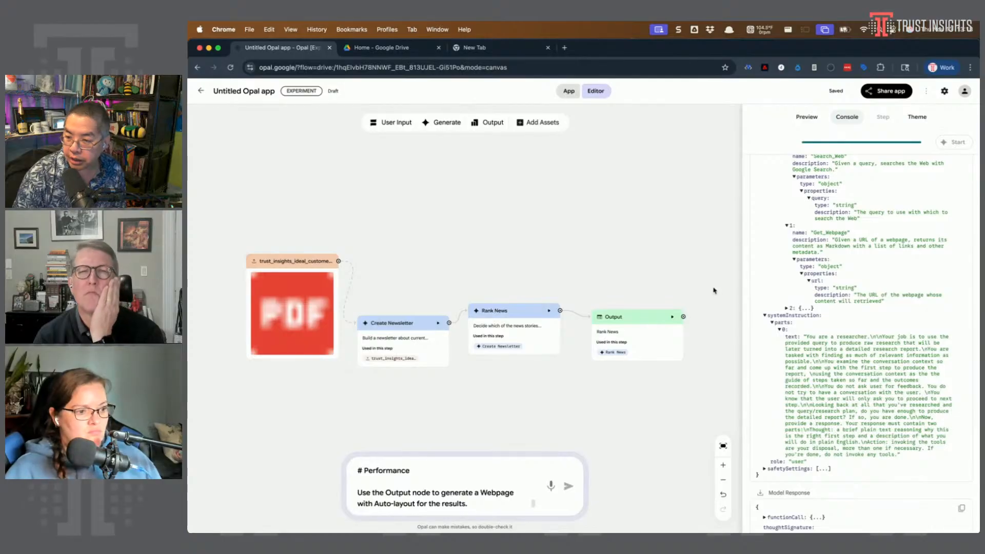
Inspect the third function declaration, Search_Maps, down to the details of its query parameter.
{"action": "scroll", "coordinate": [771, 405], "scroll_direction": "up", "scroll_amount": 1}
{"action": "scroll", "coordinate": [771, 405], "scroll_direction": "up", "scroll_amount": 3}
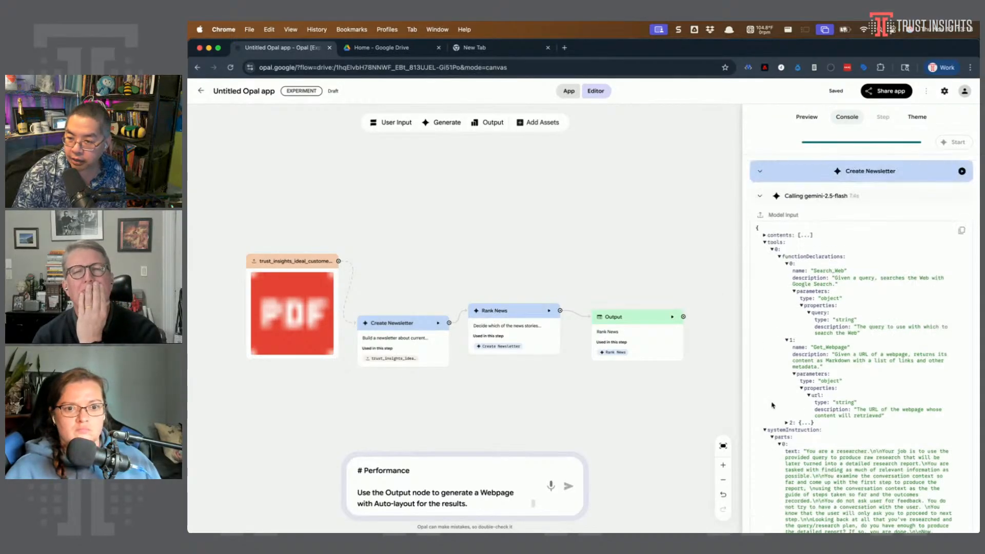
{"action": "left_click", "coordinate": [786, 423]}
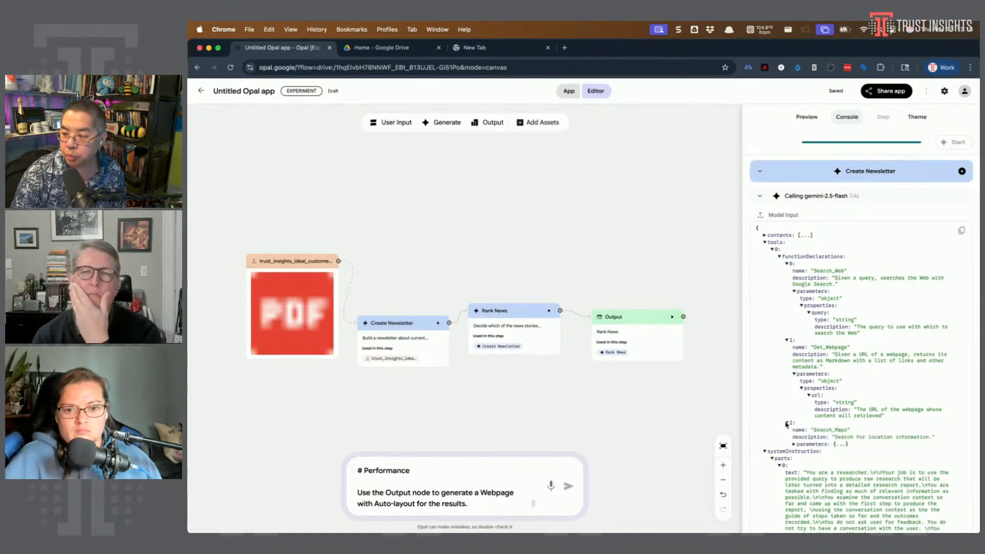
{"action": "left_click", "coordinate": [799, 458]}
{"action": "left_click", "coordinate": [799, 457]}
{"action": "scroll", "coordinate": [803, 454], "scroll_direction": "down", "scroll_amount": 1}
{"action": "left_click", "coordinate": [808, 449]}
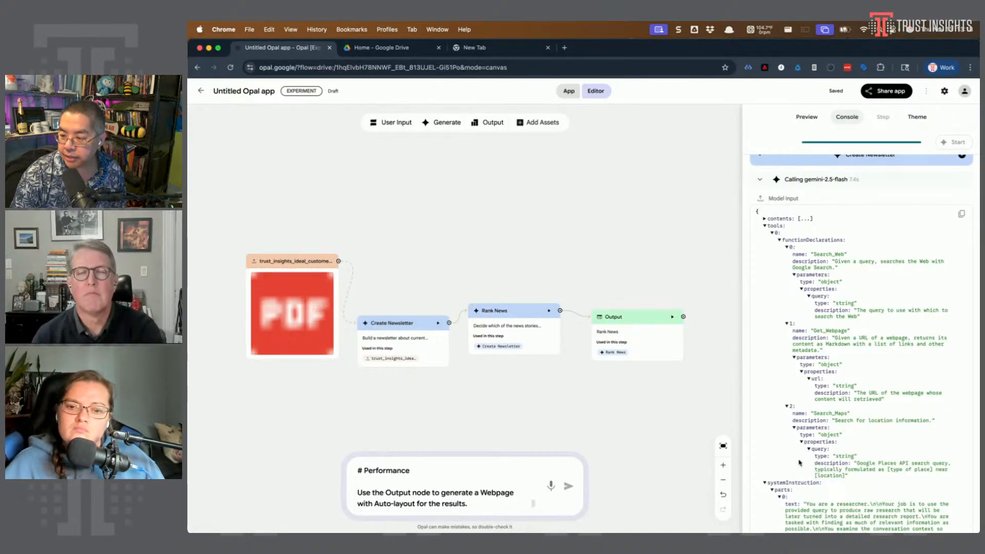
Inspect all four parts of the call's contents, including the research prompt texts and the attached file's data.
{"action": "scroll", "coordinate": [762, 427], "scroll_direction": "up", "scroll_amount": 1}
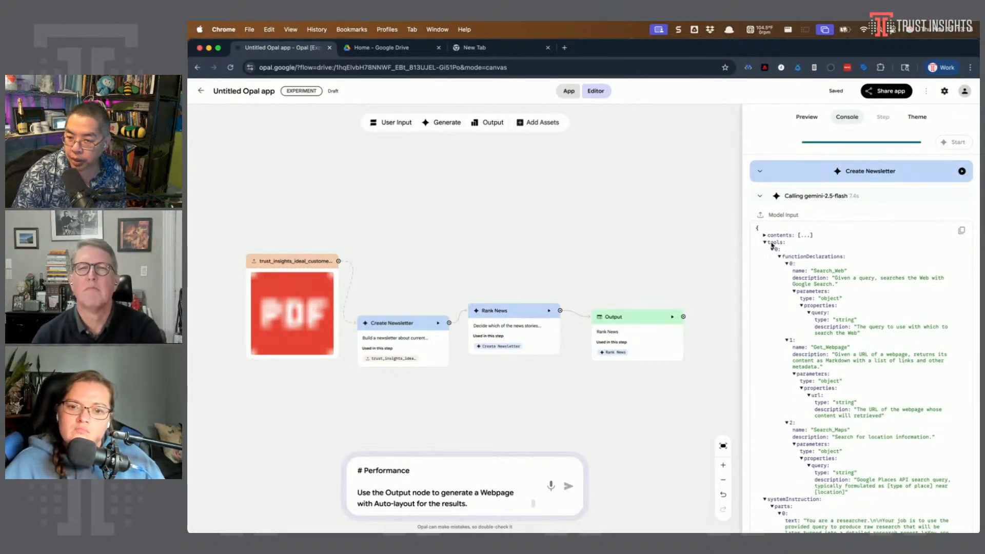
{"action": "left_click", "coordinate": [764, 235]}
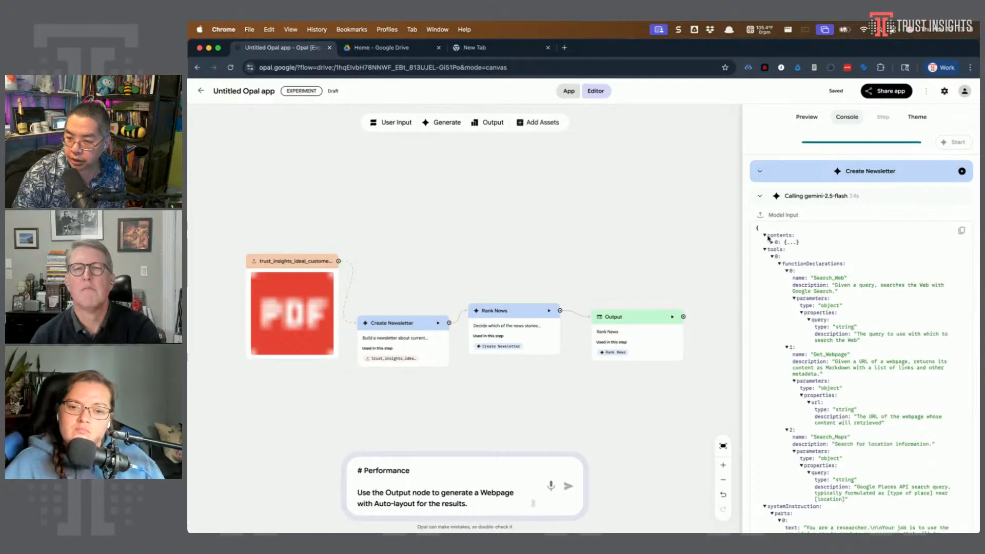
{"action": "left_click", "coordinate": [772, 243]}
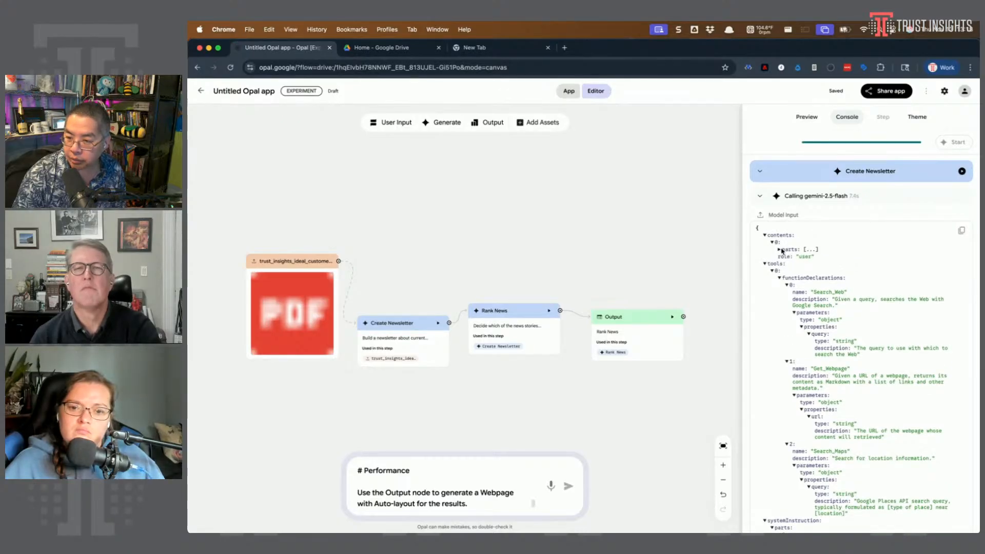
{"action": "left_click", "coordinate": [779, 249]}
{"action": "left_click", "coordinate": [787, 257]}
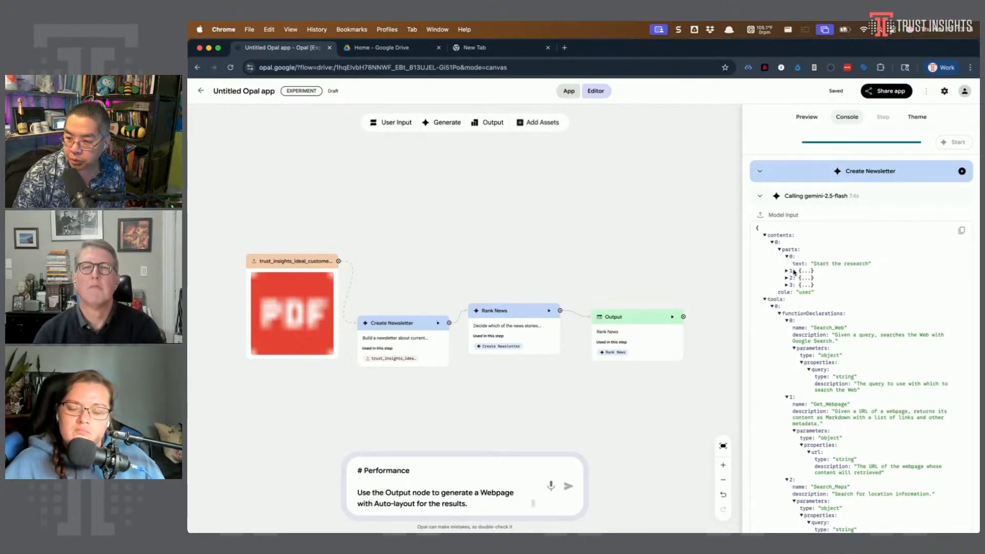
{"action": "left_click", "coordinate": [788, 271]}
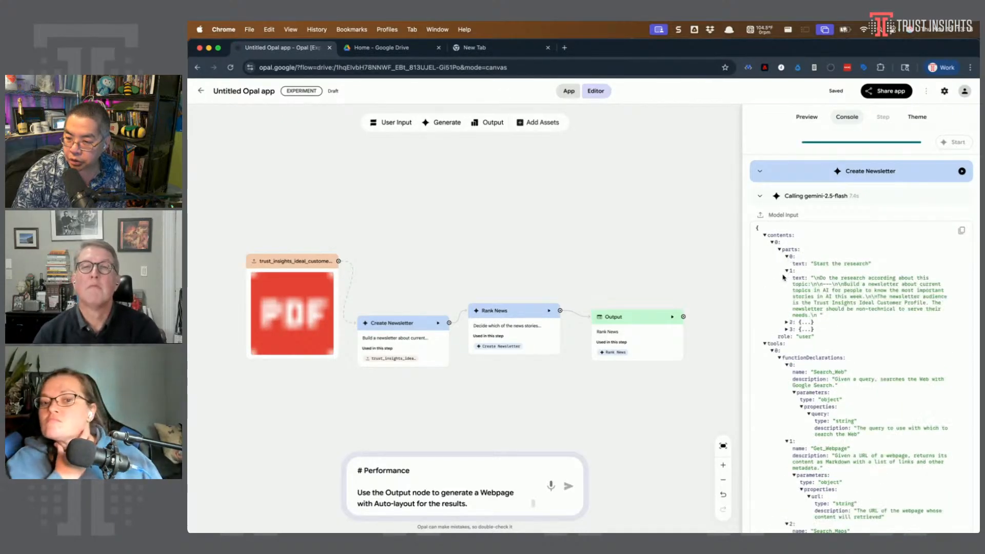
{"action": "left_click", "coordinate": [786, 322]}
{"action": "left_click", "coordinate": [786, 336]}
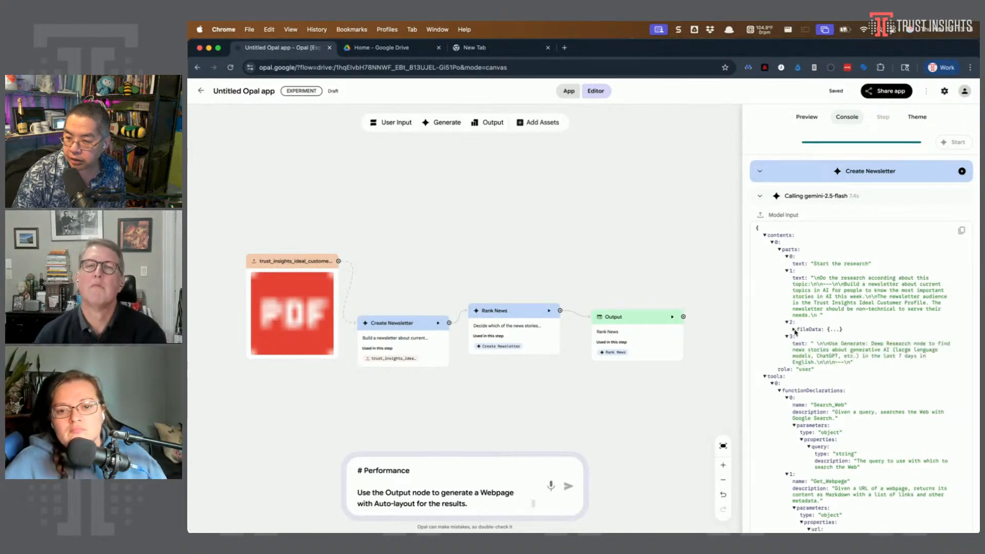
{"action": "left_click", "coordinate": [794, 330]}
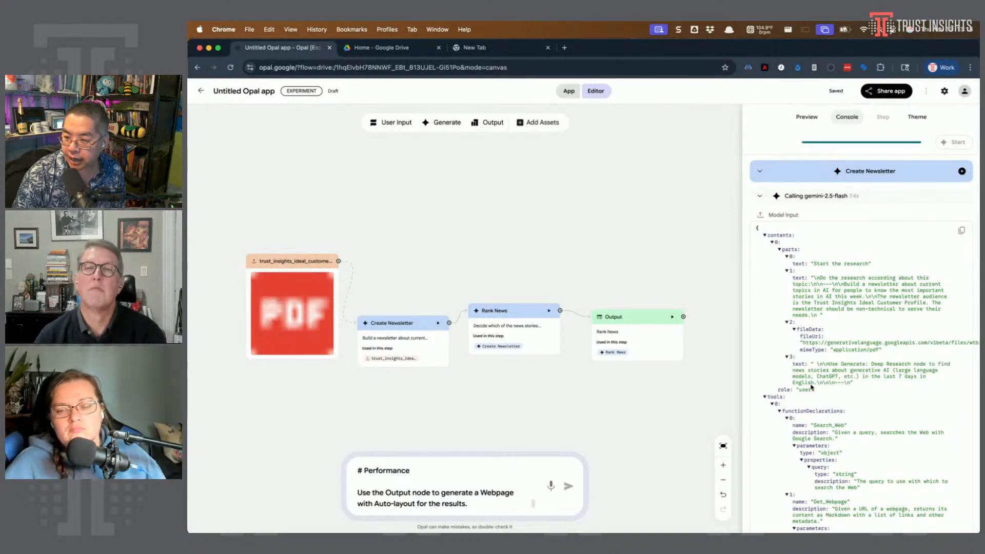
Examine the rest of the Create Newsletter node's console log, including the iteration 2 progress report, its news summary and references.
{"action": "scroll", "coordinate": [828, 385], "scroll_direction": "down", "scroll_amount": 20}
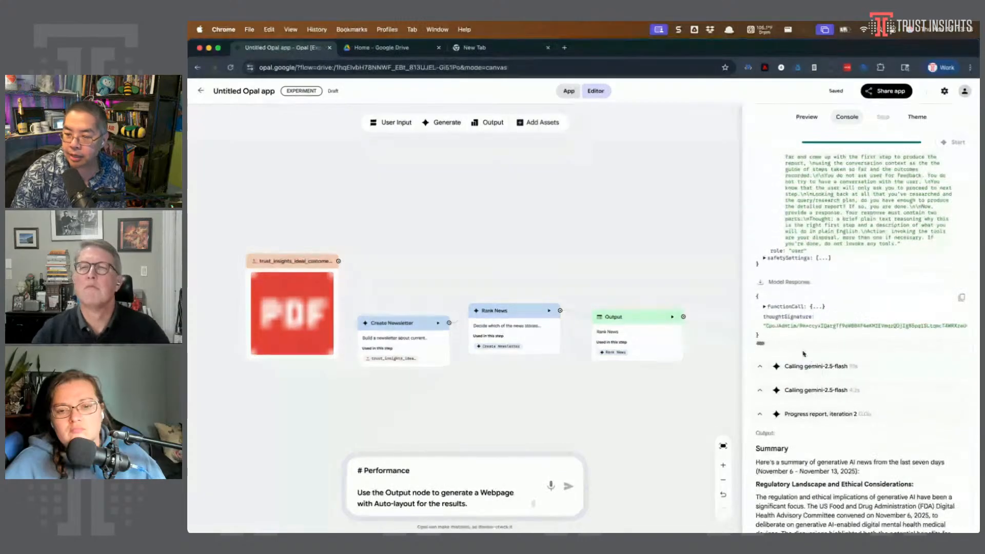
{"action": "scroll", "coordinate": [790, 333], "scroll_direction": "down", "scroll_amount": 5}
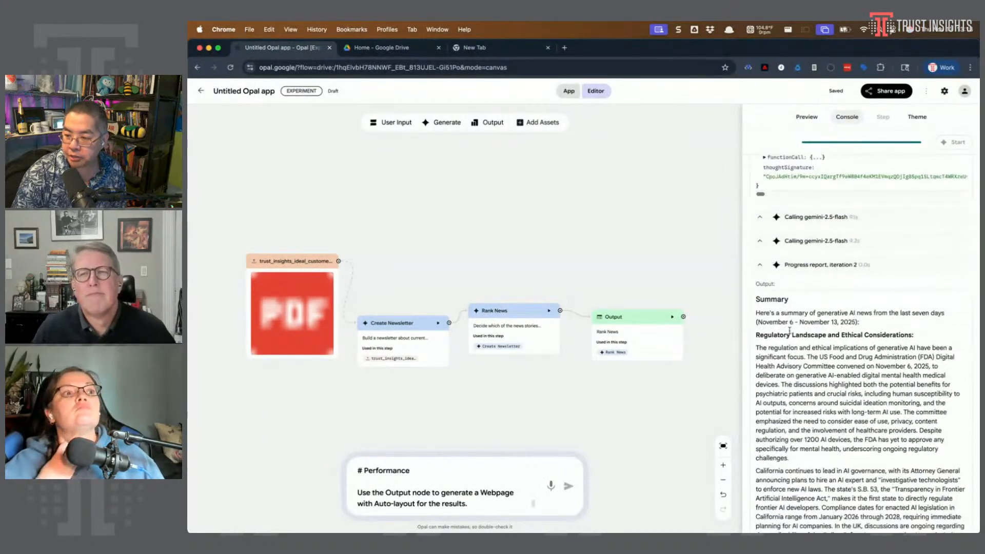
{"action": "scroll", "coordinate": [865, 297], "scroll_direction": "down", "scroll_amount": 1}
{"action": "scroll", "coordinate": [865, 297], "scroll_direction": "down", "scroll_amount": 4}
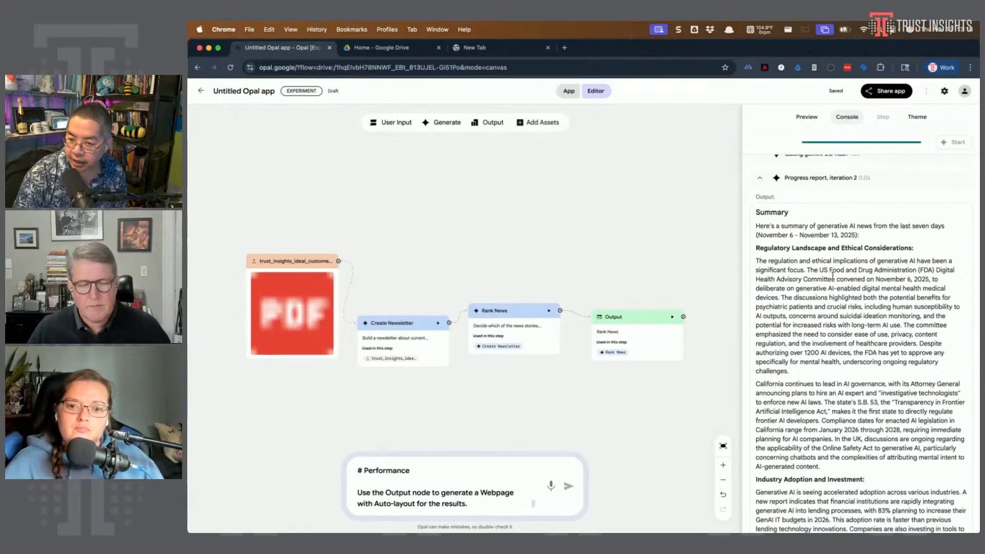
{"action": "scroll", "coordinate": [831, 280], "scroll_direction": "down", "scroll_amount": 5}
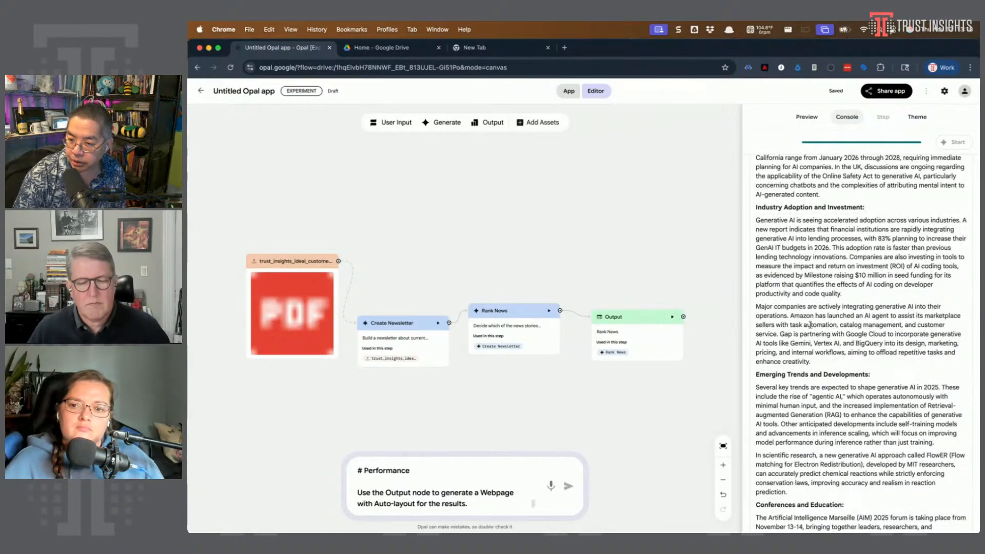
{"action": "scroll", "coordinate": [810, 324], "scroll_direction": "down", "scroll_amount": 4}
{"action": "scroll", "coordinate": [810, 325], "scroll_direction": "down", "scroll_amount": 1}
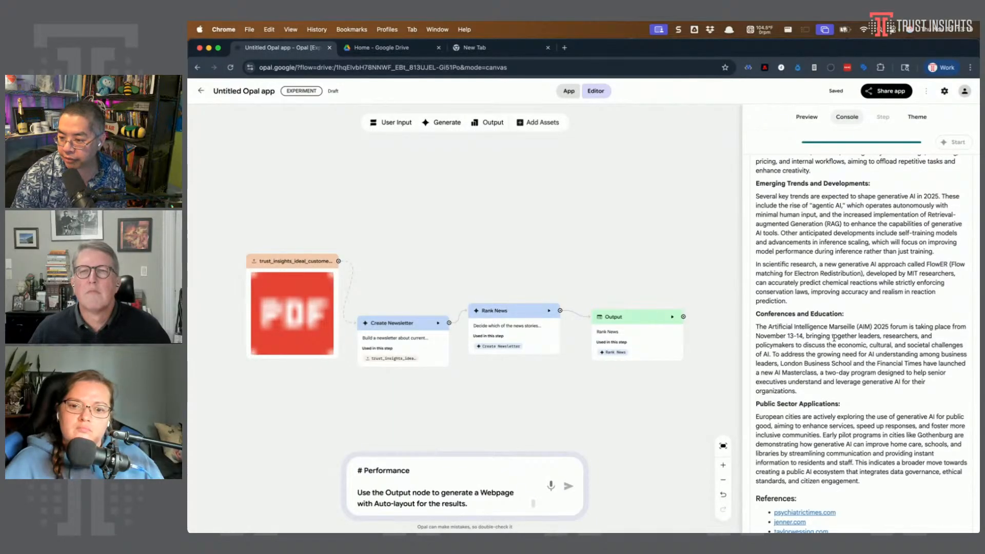
{"action": "scroll", "coordinate": [831, 341], "scroll_direction": "down", "scroll_amount": 4}
{"action": "scroll", "coordinate": [794, 314], "scroll_direction": "down", "scroll_amount": 2}
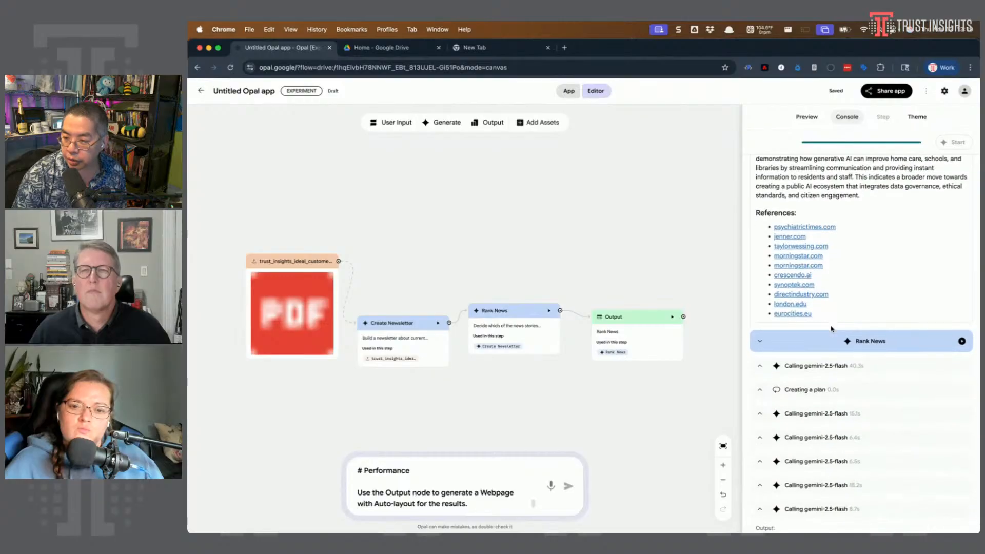
Examine the last gemini-2.5-flash call and output of the Rank News node, plus the page generated by the Output node.
{"action": "scroll", "coordinate": [815, 375], "scroll_direction": "down", "scroll_amount": 2}
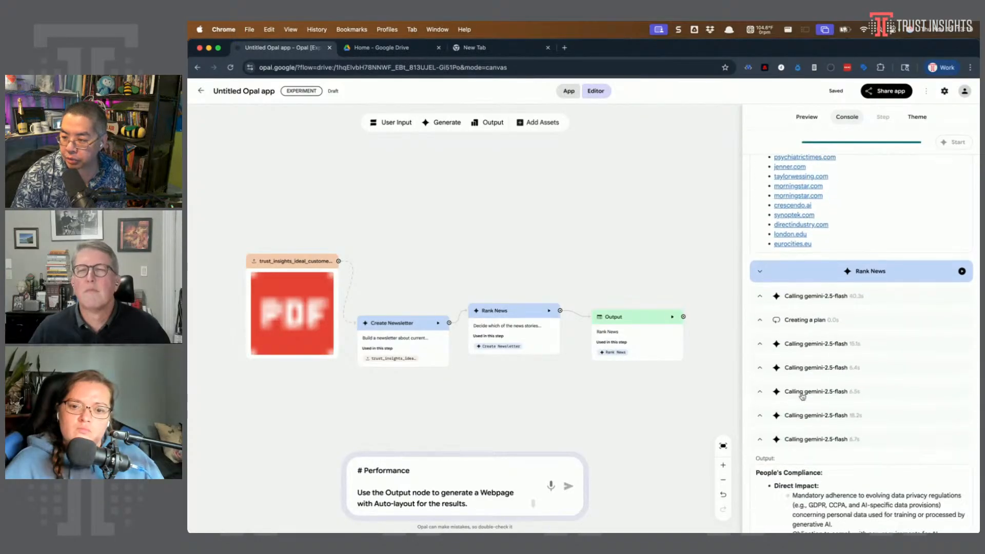
{"action": "left_click", "coordinate": [790, 439]}
{"action": "scroll", "coordinate": [782, 420], "scroll_direction": "down", "scroll_amount": 2}
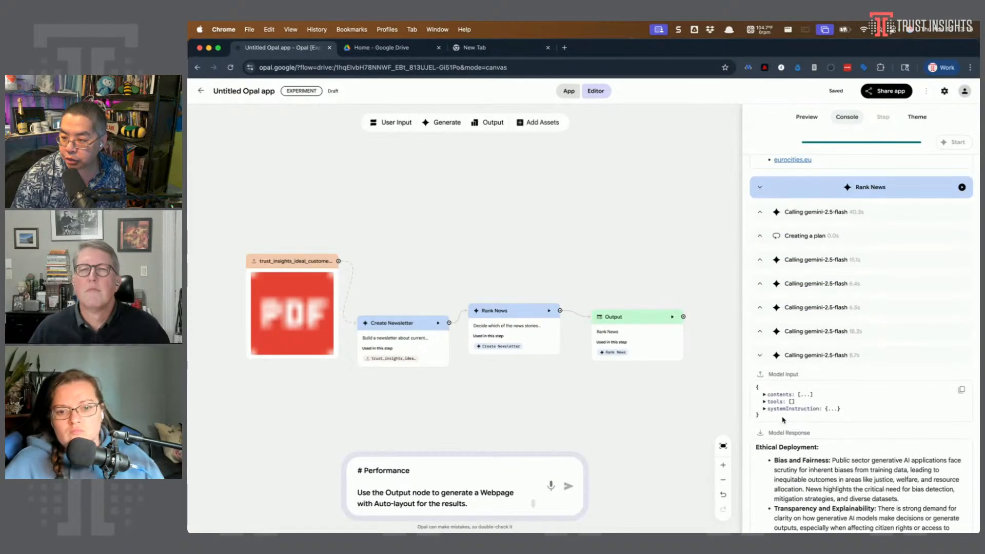
{"action": "scroll", "coordinate": [770, 405], "scroll_direction": "down", "scroll_amount": 3}
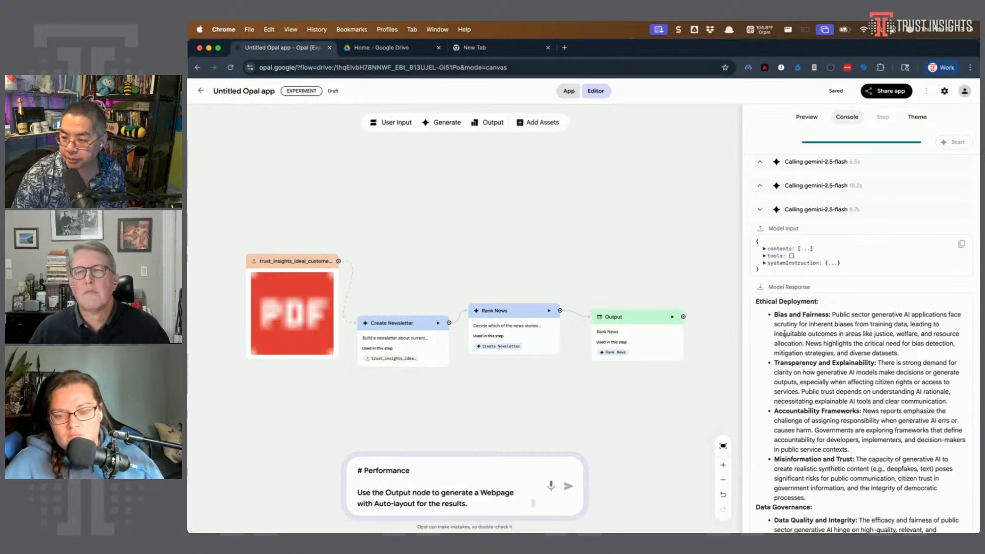
{"action": "scroll", "coordinate": [782, 344], "scroll_direction": "down", "scroll_amount": 10}
{"action": "scroll", "coordinate": [798, 307], "scroll_direction": "down", "scroll_amount": 15}
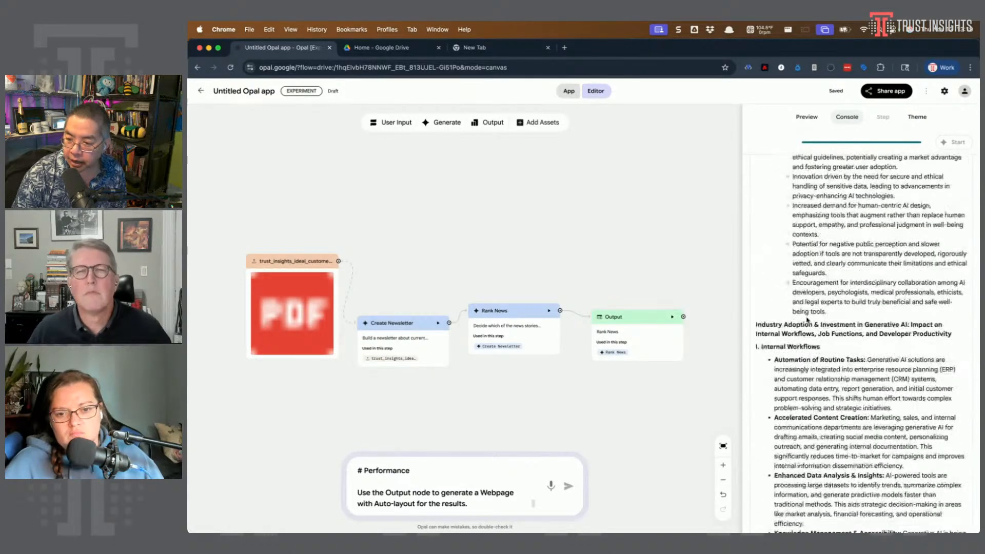
{"action": "scroll", "coordinate": [807, 320], "scroll_direction": "down", "scroll_amount": 15}
{"action": "scroll", "coordinate": [808, 319], "scroll_direction": "down", "scroll_amount": 20}
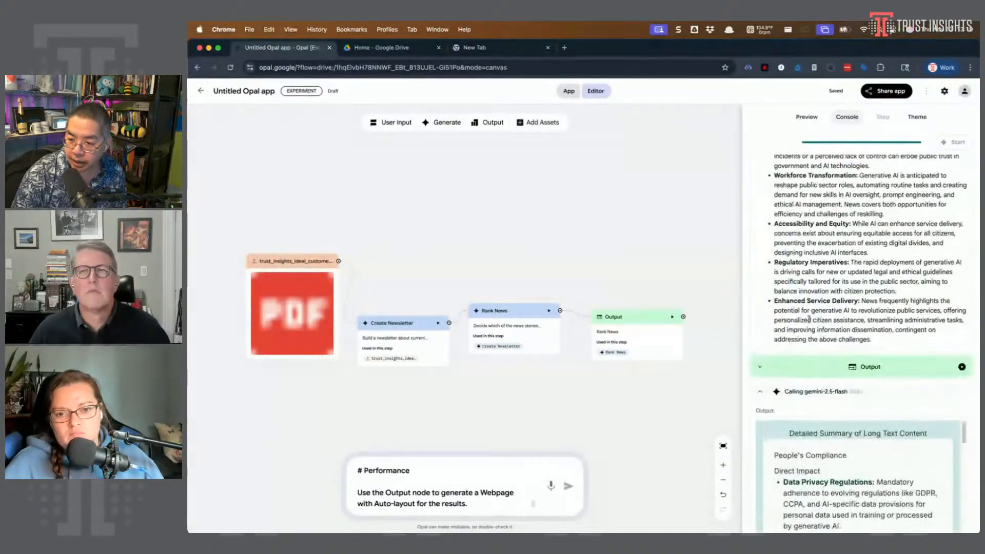
{"action": "scroll", "coordinate": [809, 319], "scroll_direction": "up", "scroll_amount": 1}
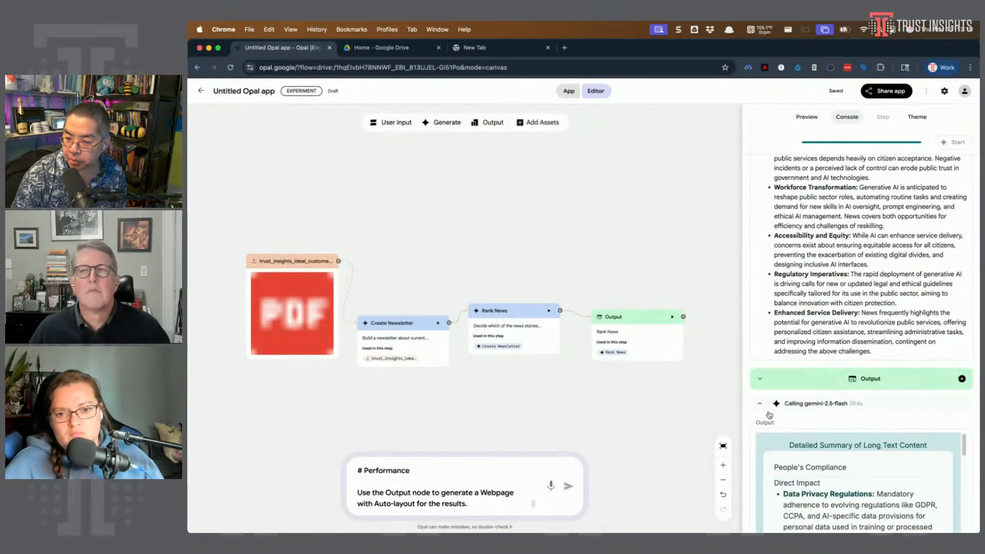
{"action": "scroll", "coordinate": [770, 414], "scroll_direction": "down", "scroll_amount": 10}
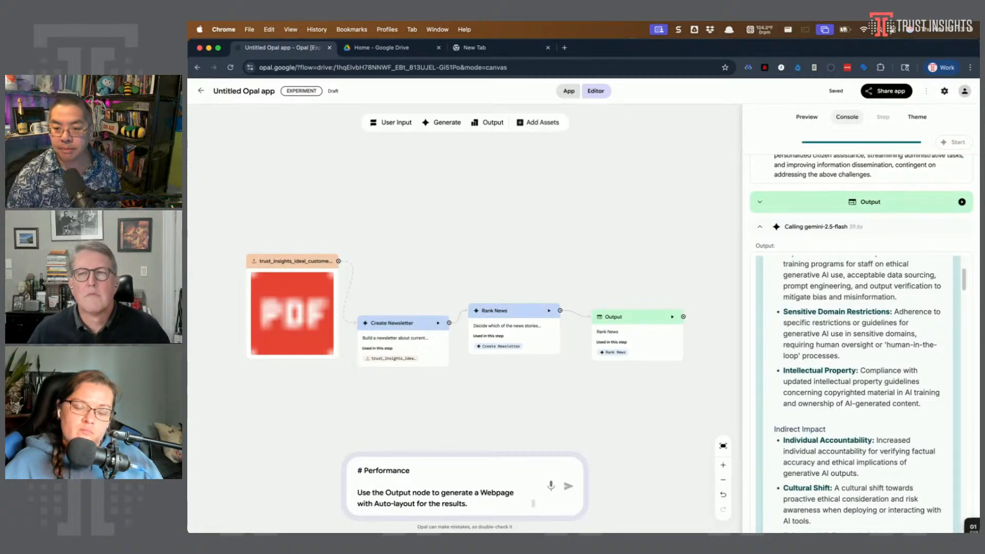
Try to have the flow-level edit assistant improve the Rank News node's prompt to carefully arrange and screen articles by the Trust Insights Ideal Customer Profile.
{"action": "left_click", "coordinate": [485, 314]}
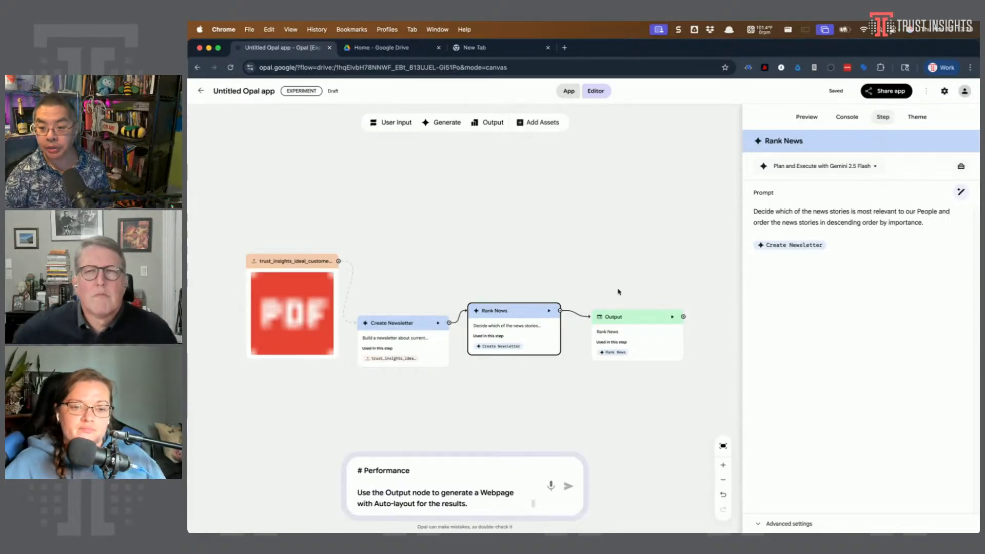
{"action": "left_click", "coordinate": [384, 474]}
{"action": "key", "text": "super+a"}
{"action": "key", "text": "BackSpace"}
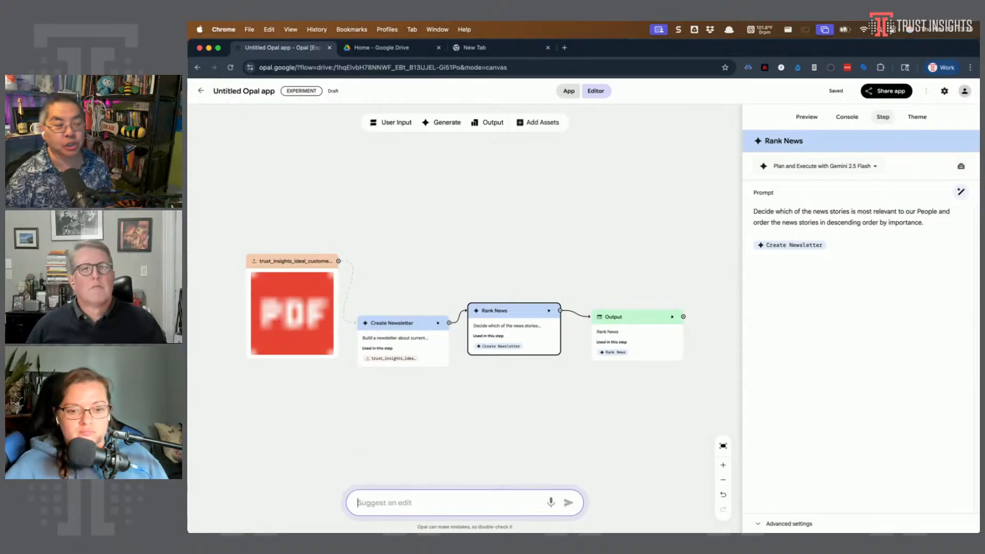
{"action": "type", "text": "Take a look at the Rank"}
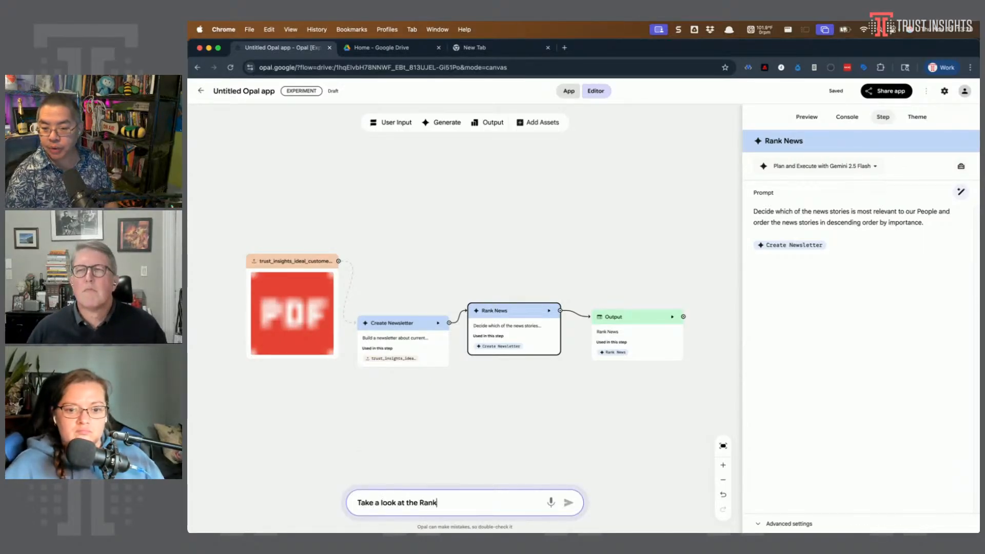
{"action": "type", "text": " News node. I want it to carefully arrange"}
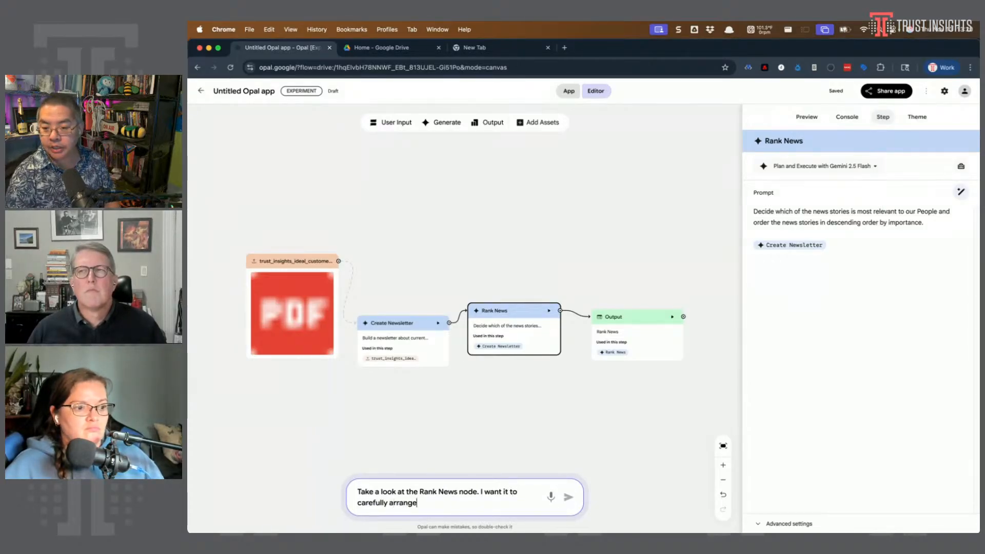
{"action": "type", "text": " and screen the news articles based"}
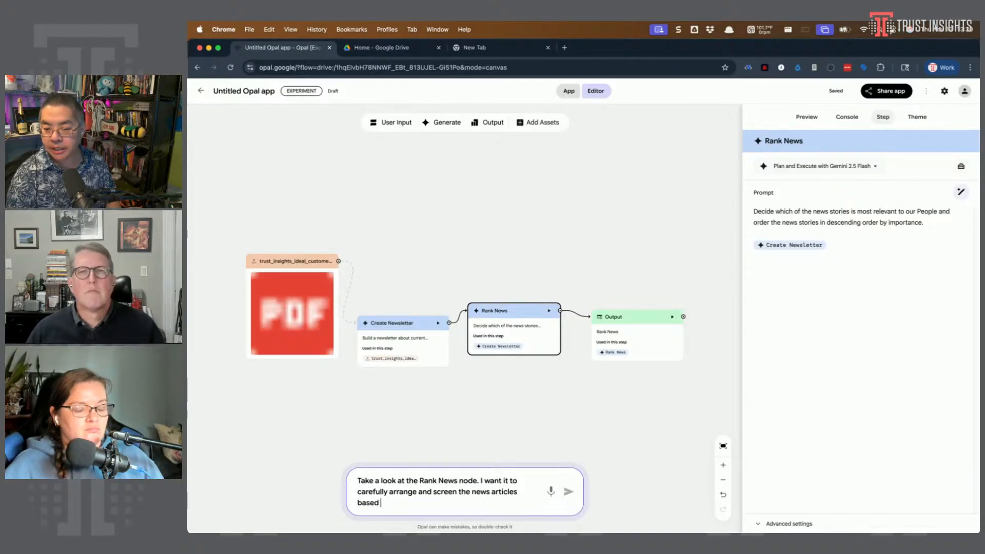
{"action": "type", "text": " on the Trust Insights"}
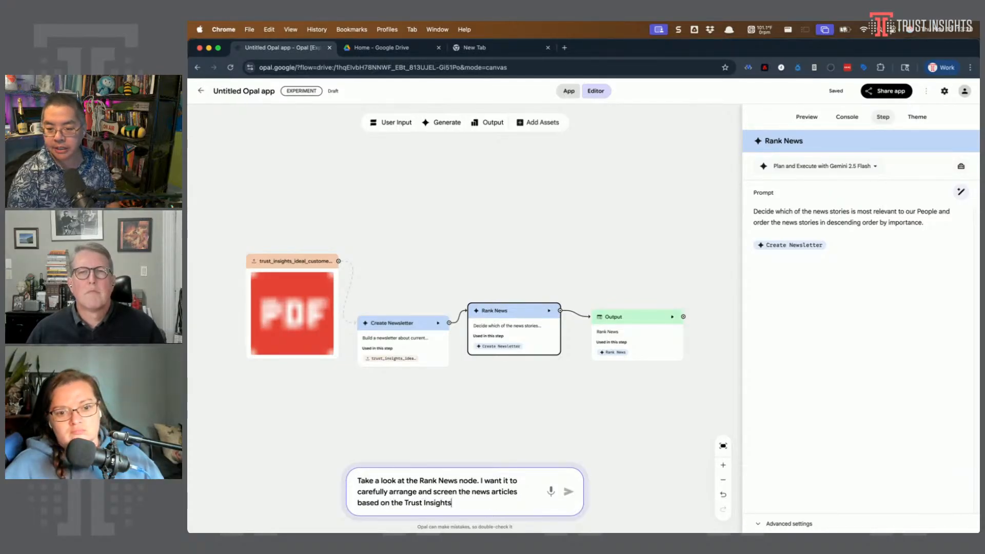
{"action": "type", "text": " Ideal Customer Profi"}
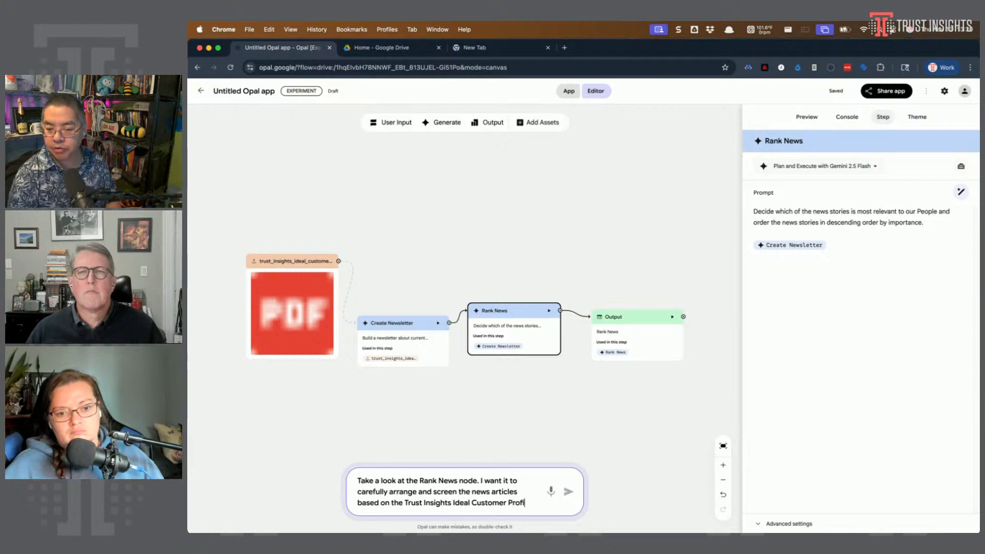
{"action": "type", "text": "le. Can you improve that node's prom"}
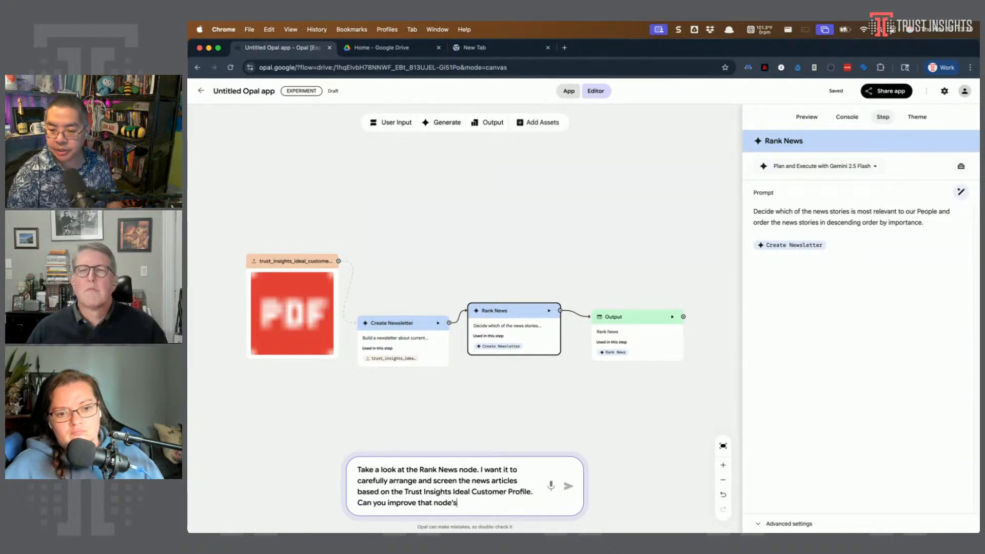
{"action": "key", "text": "Return"}
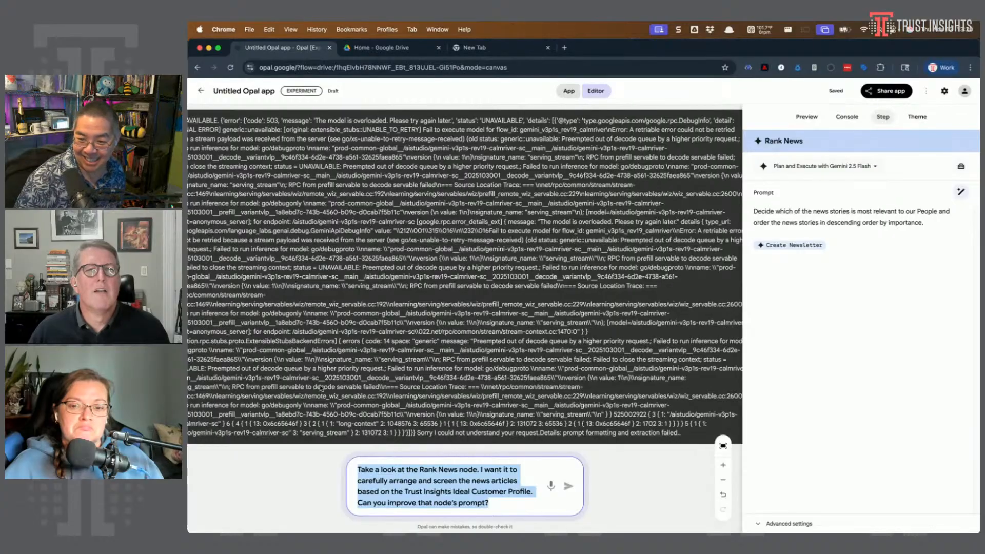
{"action": "left_click", "coordinate": [262, 477]}
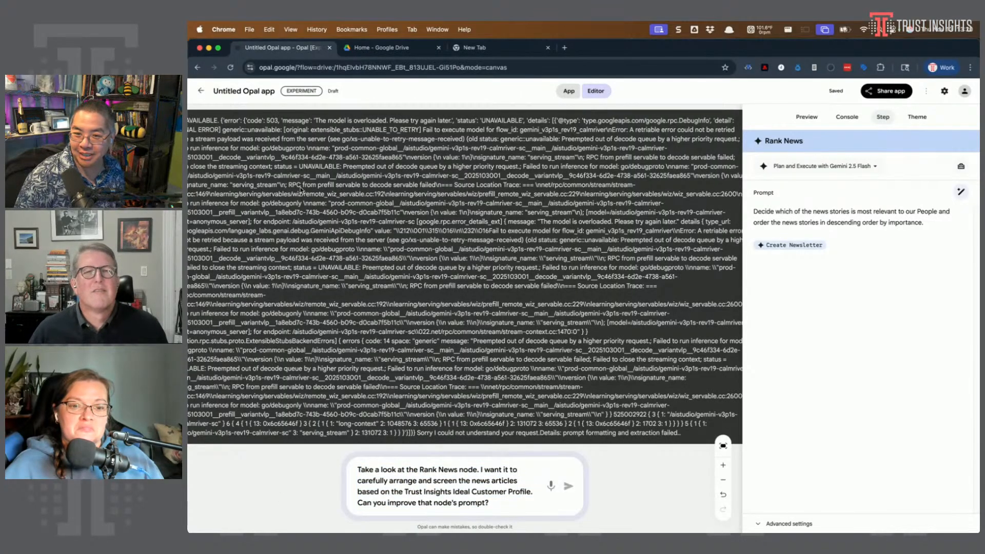
Submit a prompt edit within the Rank News node, asking it to carefully arrange and screen articles based on the Trust Insights Ideal Customer Profile.
{"action": "left_click", "coordinate": [961, 191]}
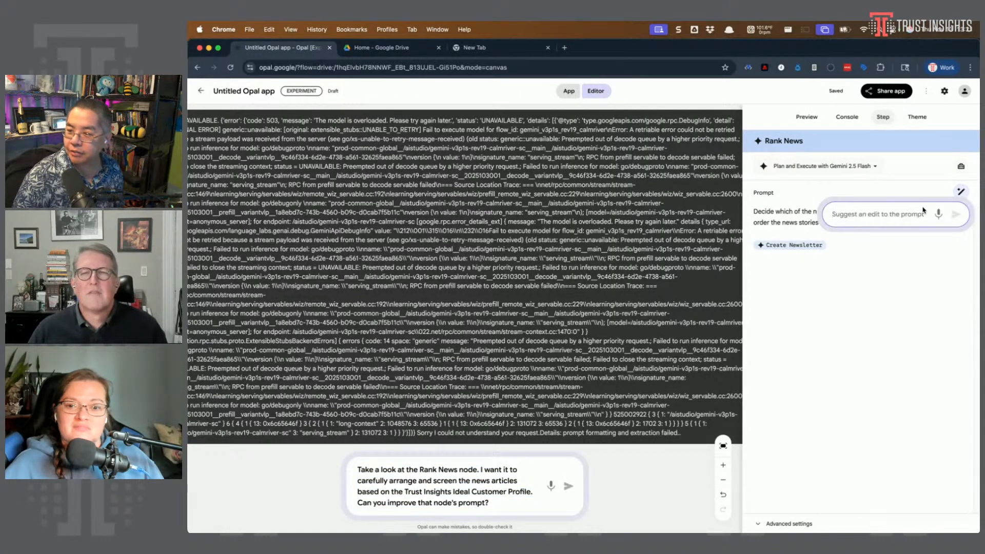
{"action": "type", "text": "Take a look at the Rank News node. I want it to carefully arrange and screen the news articles based on the Trust Insights Ideal Customer Profile. Can you improve that node's prompt?"}
{"action": "left_click", "coordinate": [955, 228]}
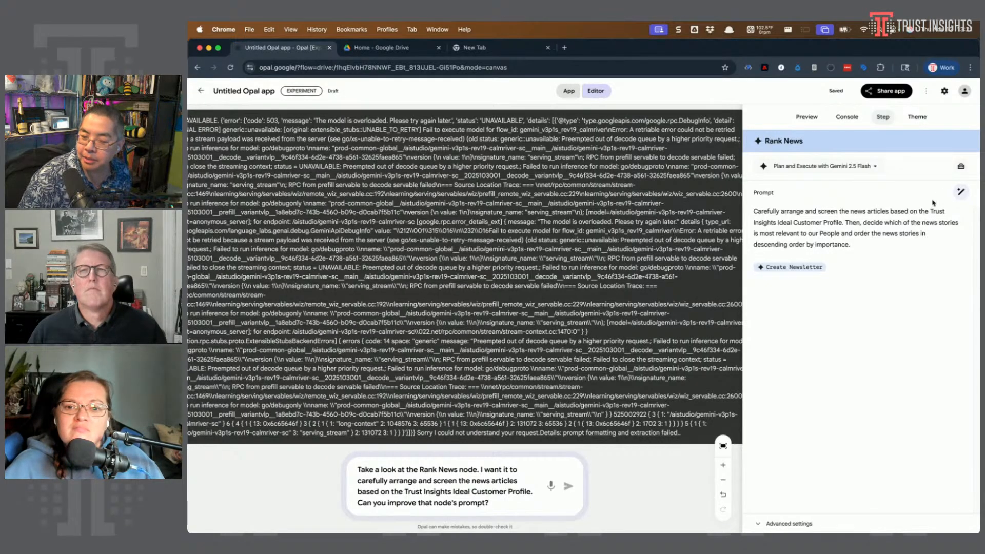
Submit the same Ideal Customer Profile screening request once more to further refine the Rank News node's prompt.
{"action": "left_click", "coordinate": [960, 191]}
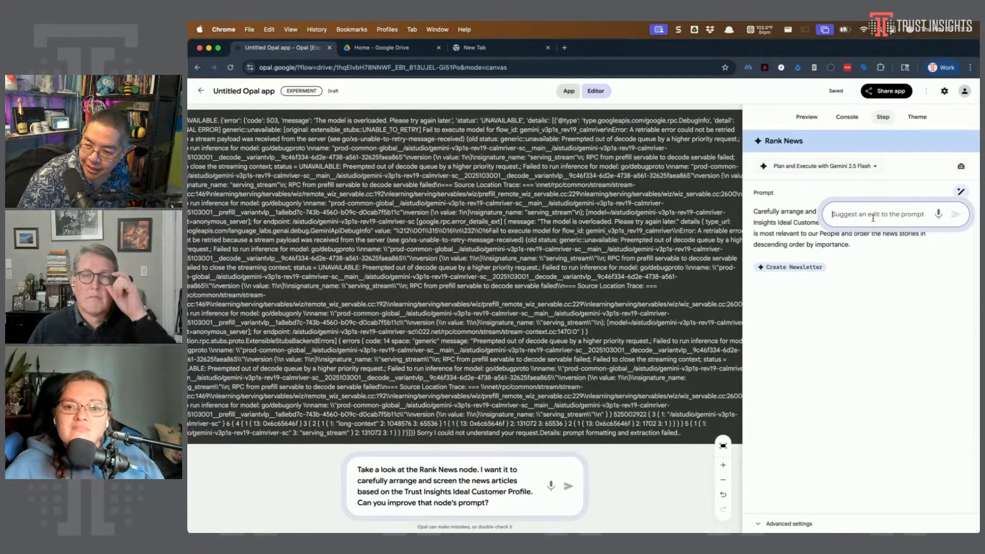
{"action": "type", "text": "Take a look at the Rank News node. I want it to carefully arrange and screen the news articles based on the Trust Insights Ideal Customer Profile. Can you improve that node's prompt?"}
{"action": "key", "text": "Return"}
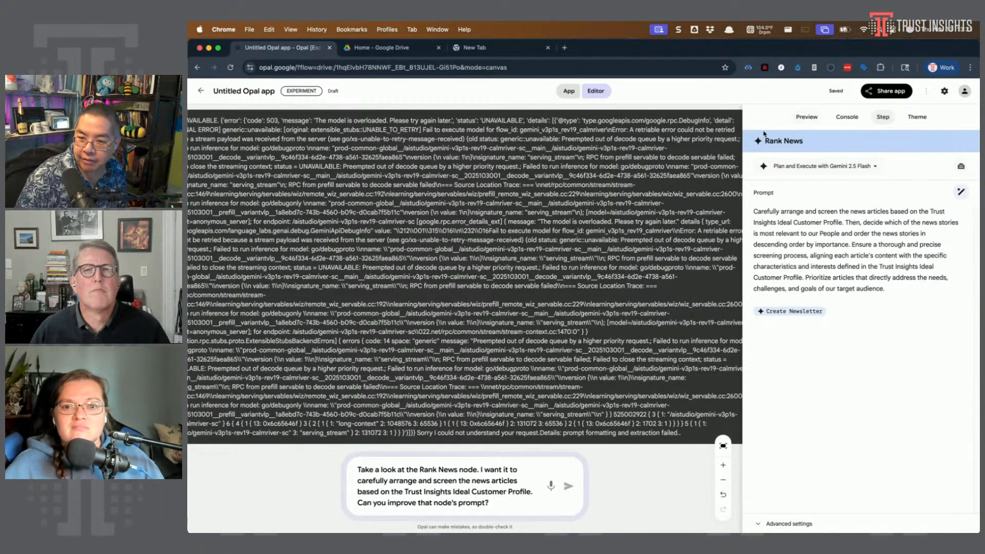
Reload the page and review the Rank News node's prompt along with the app's console and preview.
{"action": "key", "text": "super+r"}
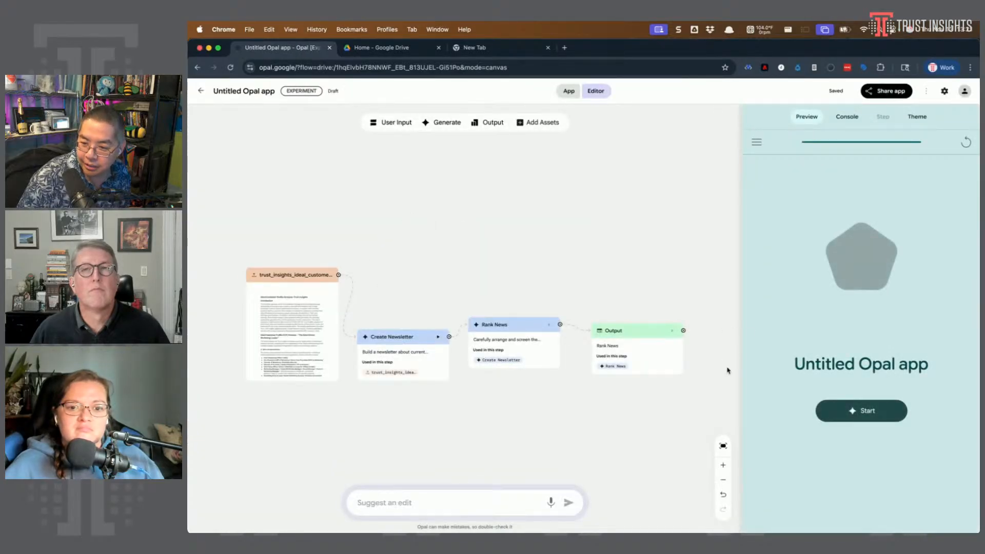
{"action": "left_click", "coordinate": [515, 340]}
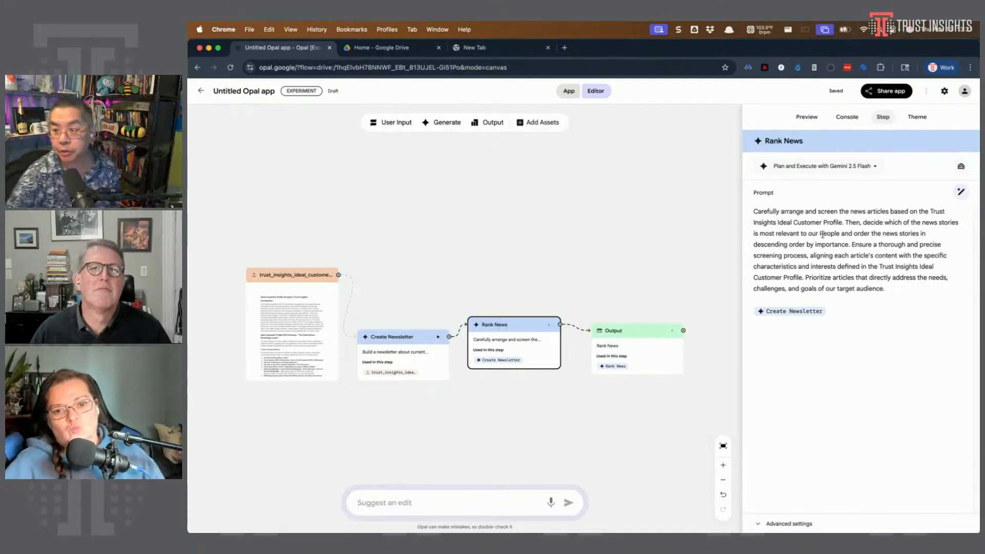
{"action": "left_click", "coordinate": [847, 118]}
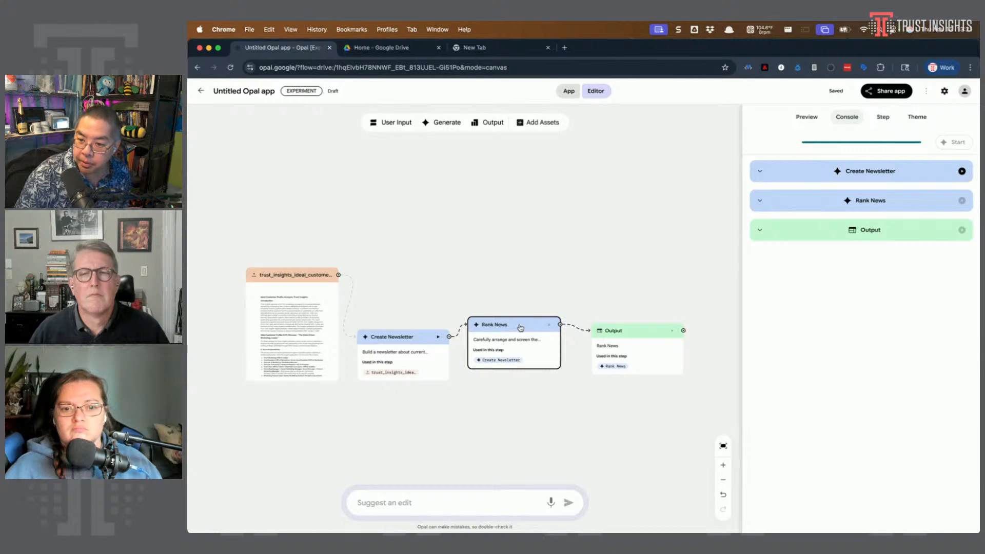
{"action": "left_click", "coordinate": [806, 118]}
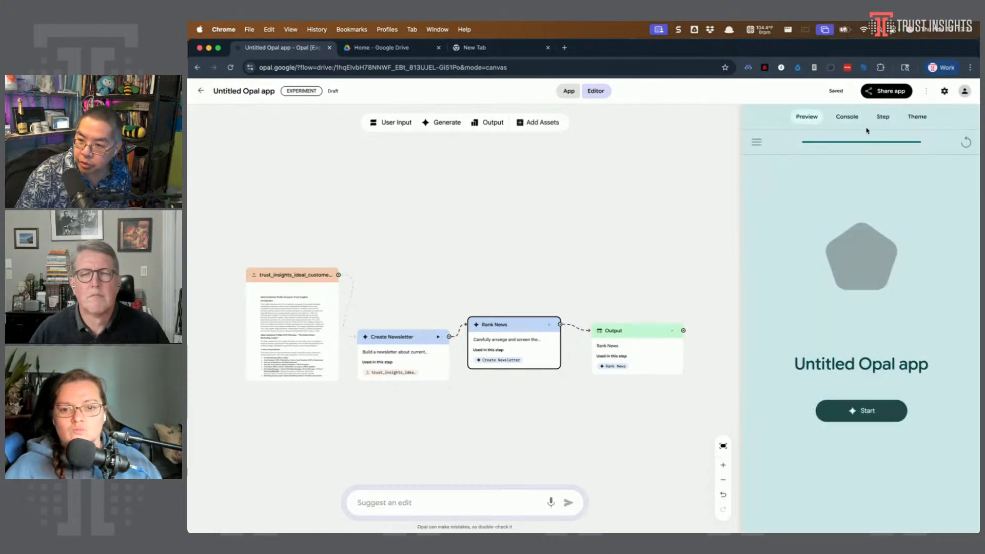
{"action": "left_click", "coordinate": [882, 117]}
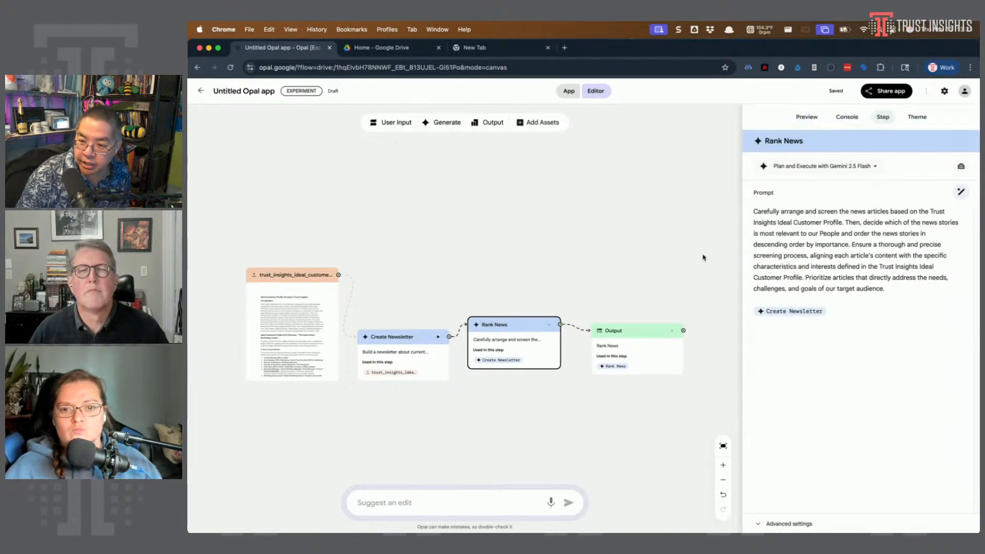
Submit a prompt edit for the Create Newsletter node, asking to make the prompt more specific to our Ideal Customer Profile.
{"action": "left_click", "coordinate": [404, 337]}
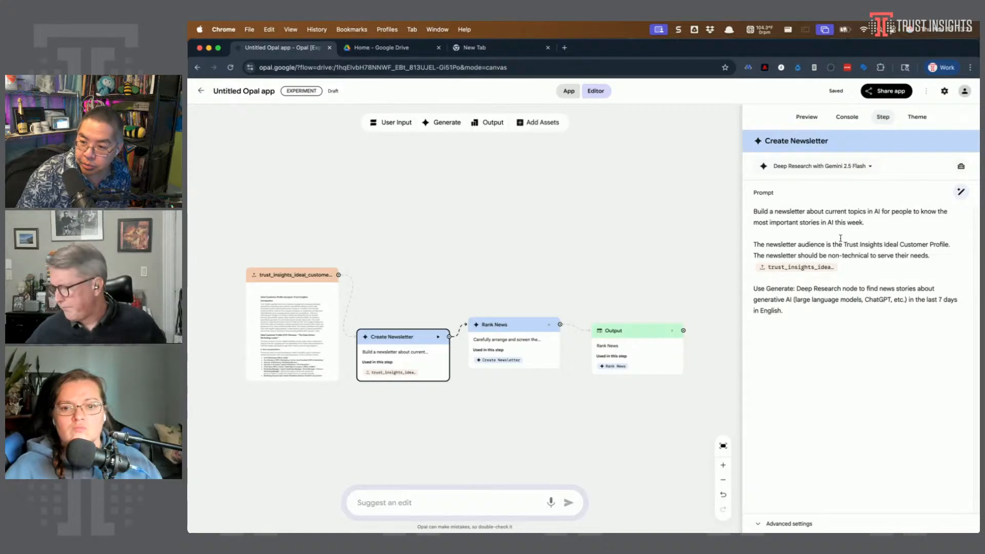
{"action": "left_click", "coordinate": [960, 192]}
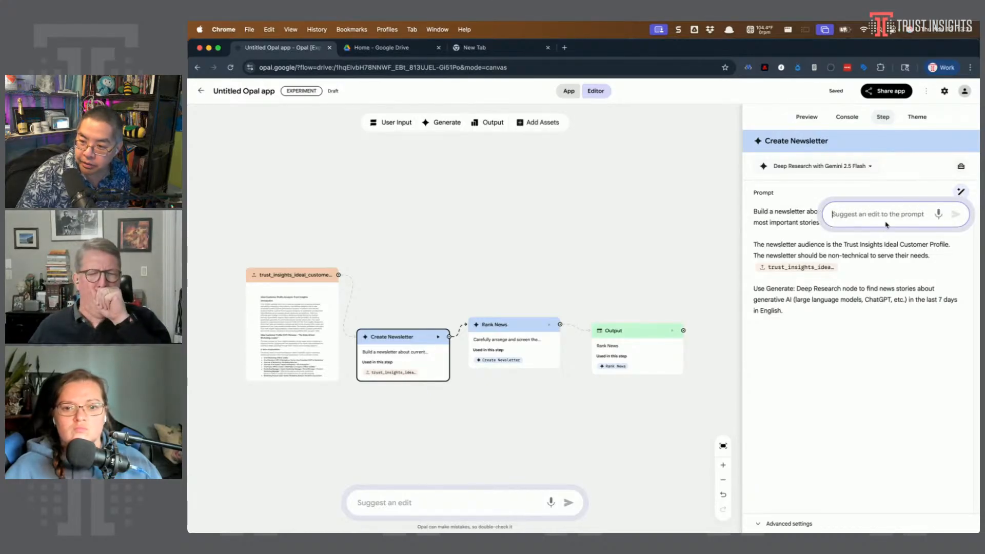
{"action": "type", "text": "Improve this"}
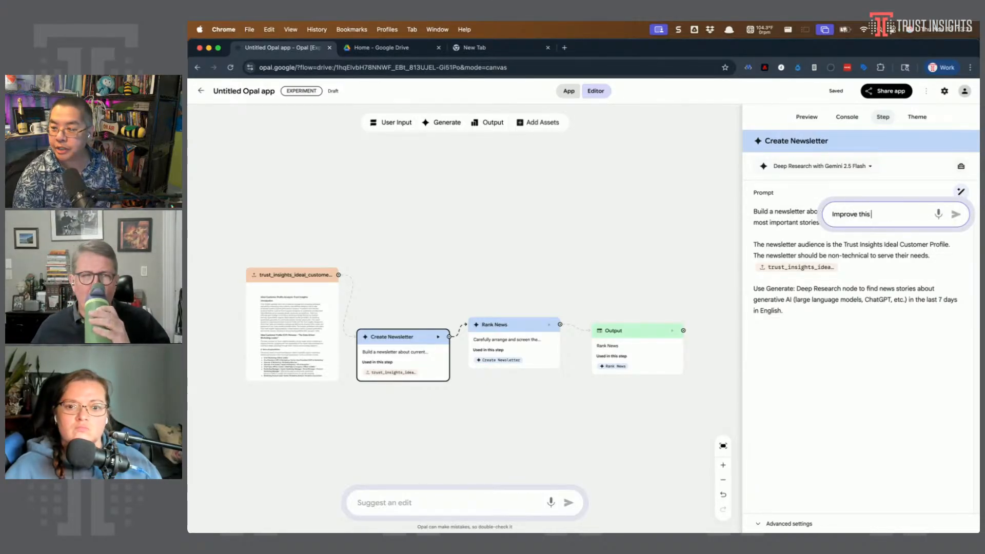
{"action": "type", "text": " prompt to have it"}
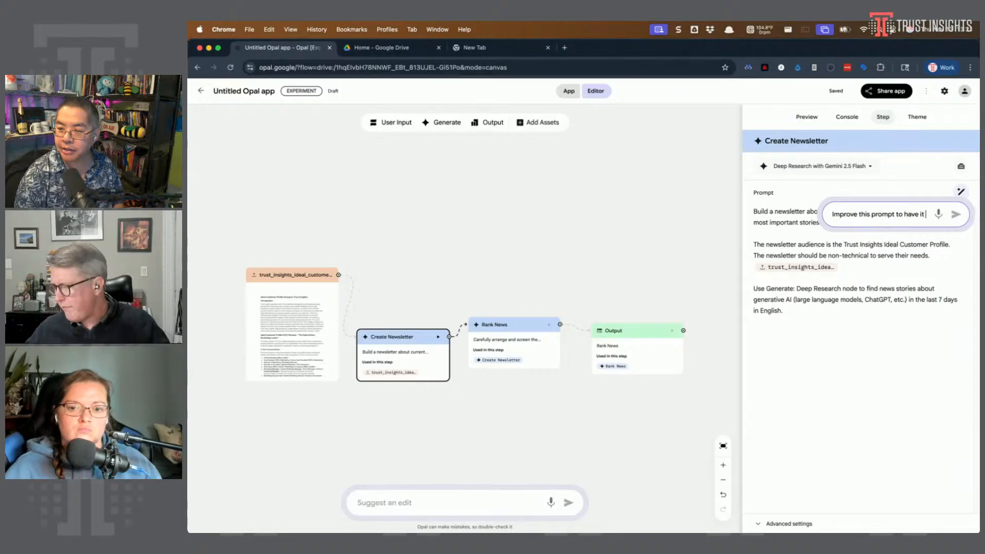
{"action": "type", "text": " be more specific to"}
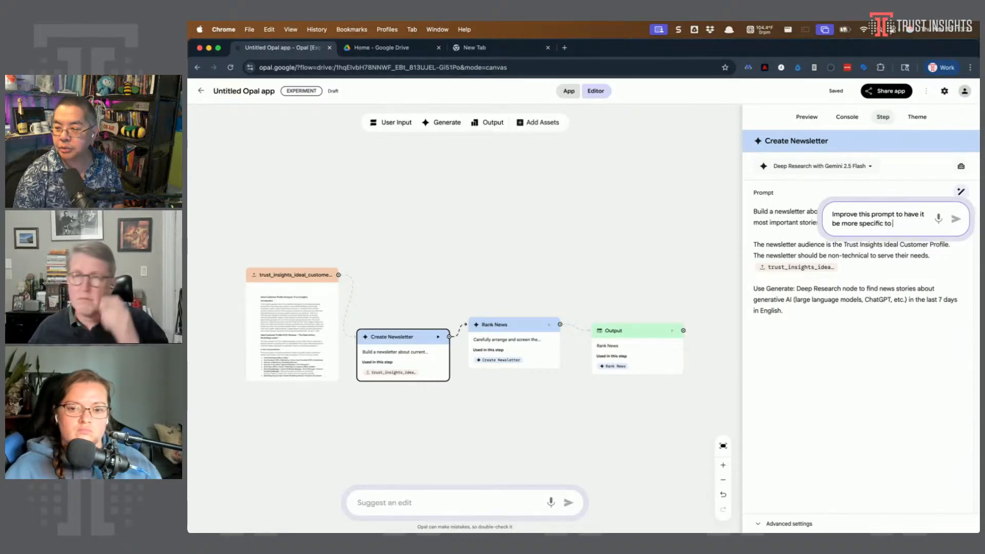
{"action": "type", "text": " our Ideal Customer Pr"}
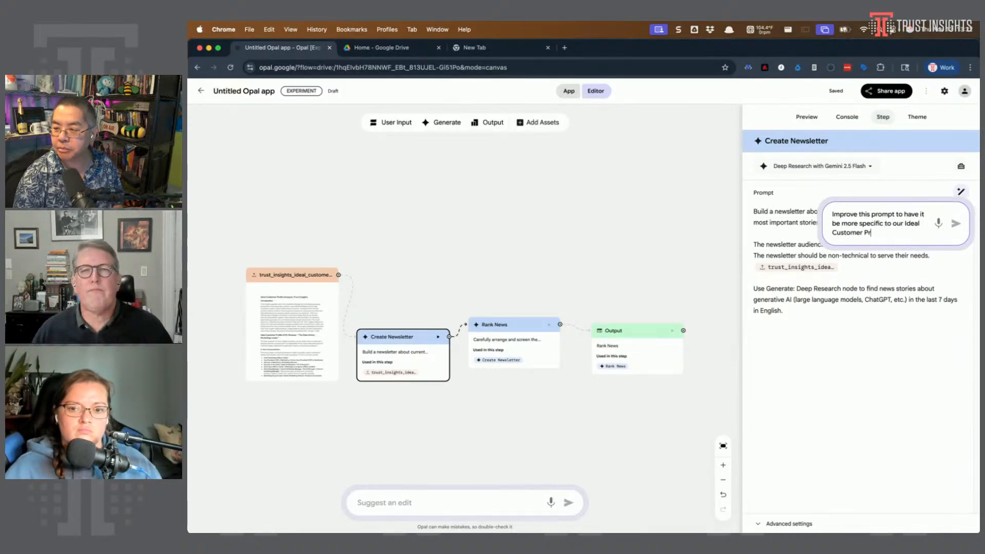
{"action": "type", "text": "ofile."}
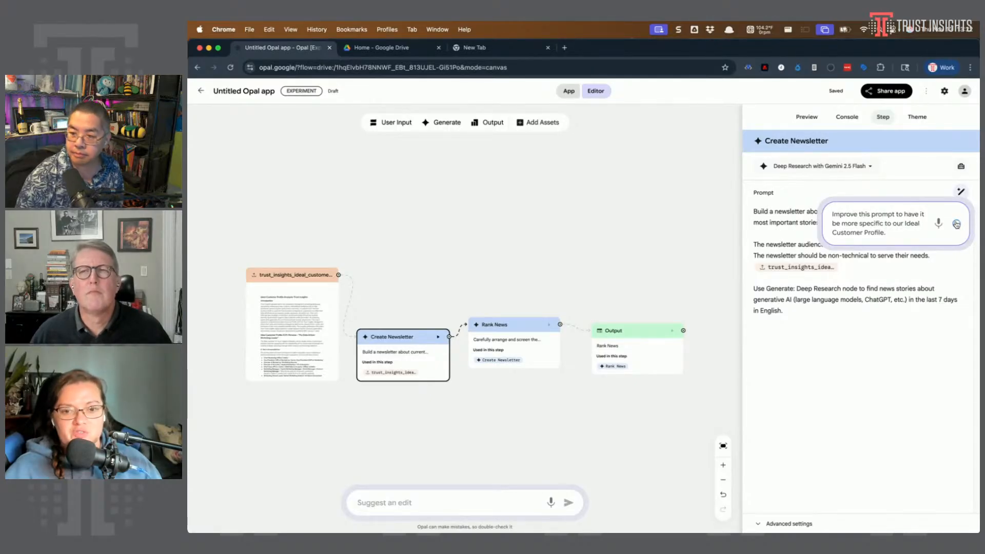
{"action": "left_click", "coordinate": [956, 224]}
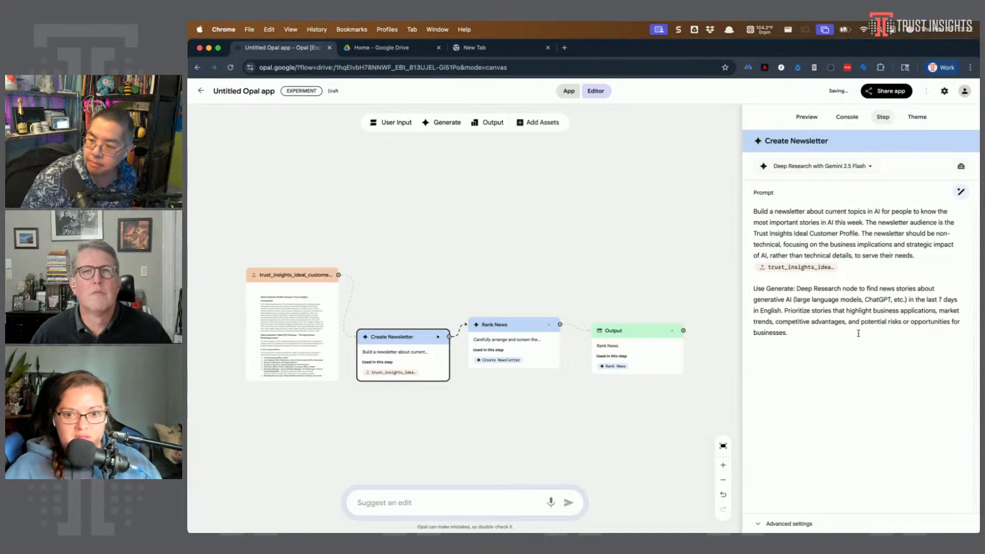
{"action": "left_click", "coordinate": [961, 192]}
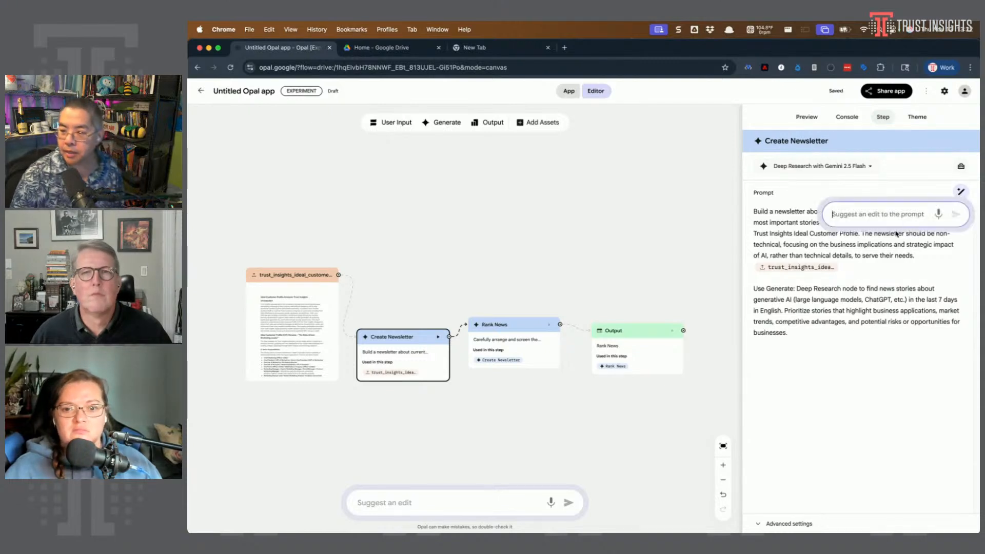
{"action": "left_click", "coordinate": [873, 312]}
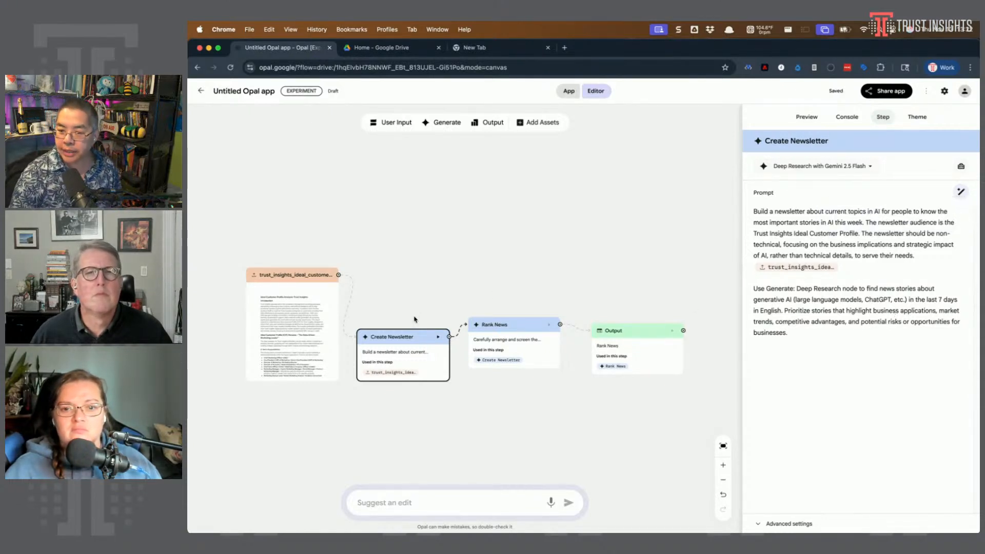
{"action": "left_click", "coordinate": [503, 330]}
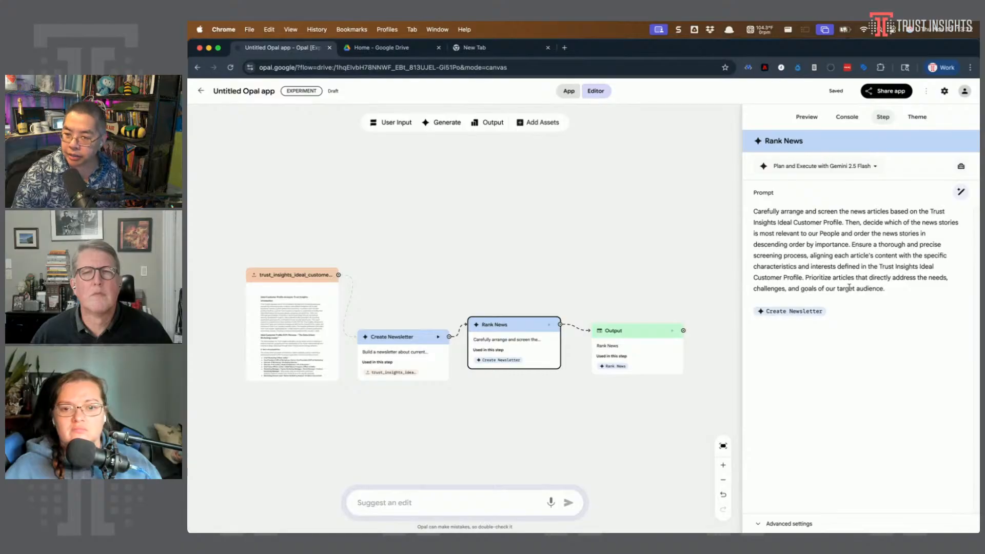
{"action": "left_click", "coordinate": [962, 192]}
{"action": "type", "text": "As you rank the news"}
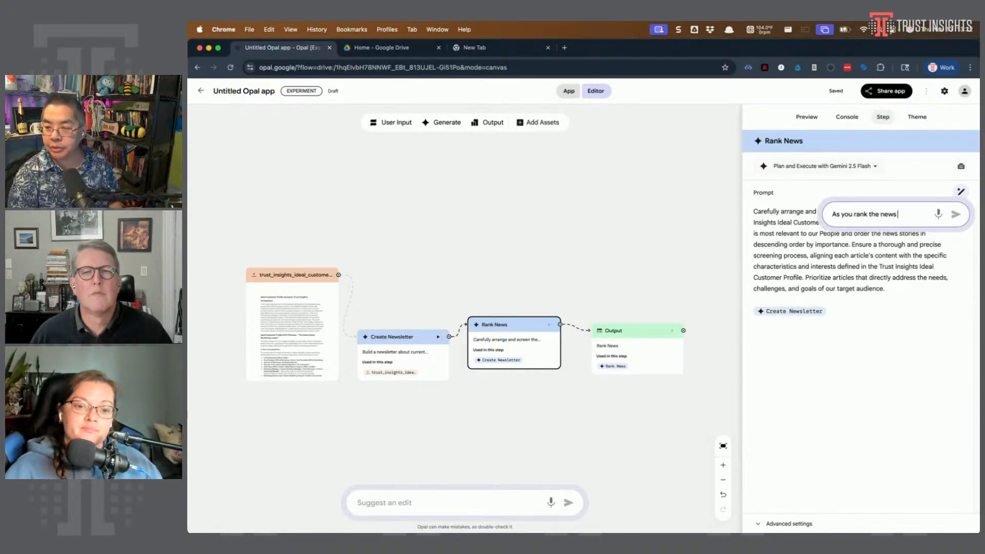
{"action": "type", "text": " stories ensure that there is"}
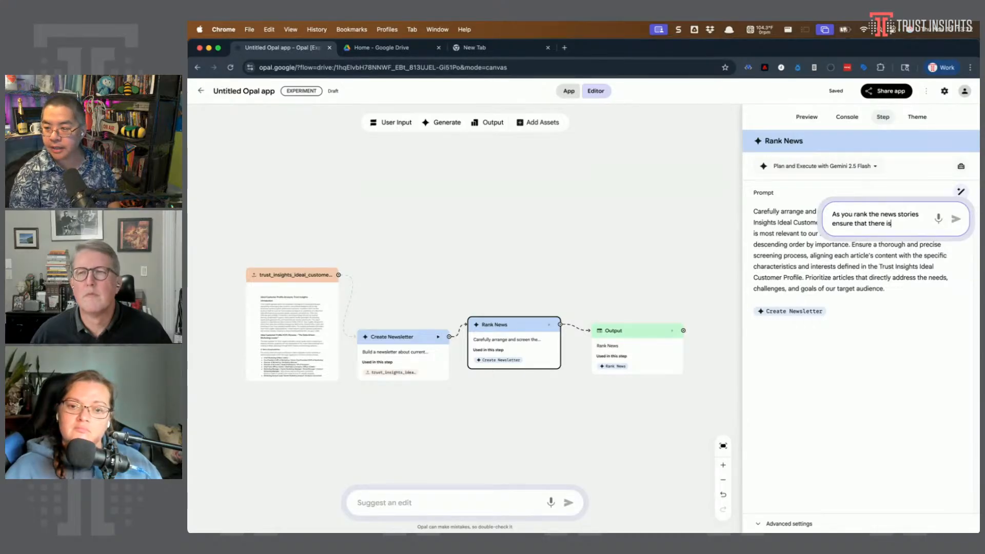
{"action": "type", "text": " a clear \"So What"}
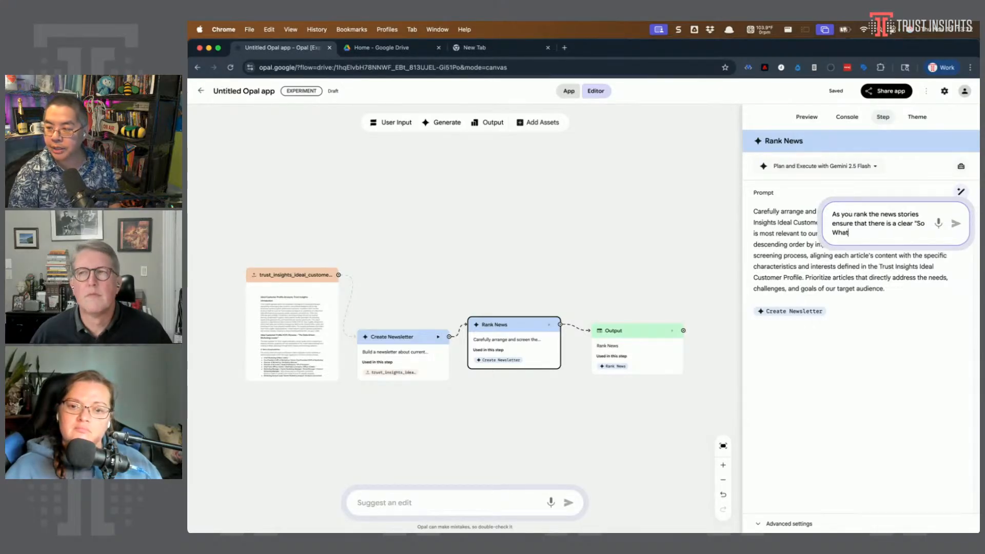
{"action": "type", "text": "\" to our ideal c"}
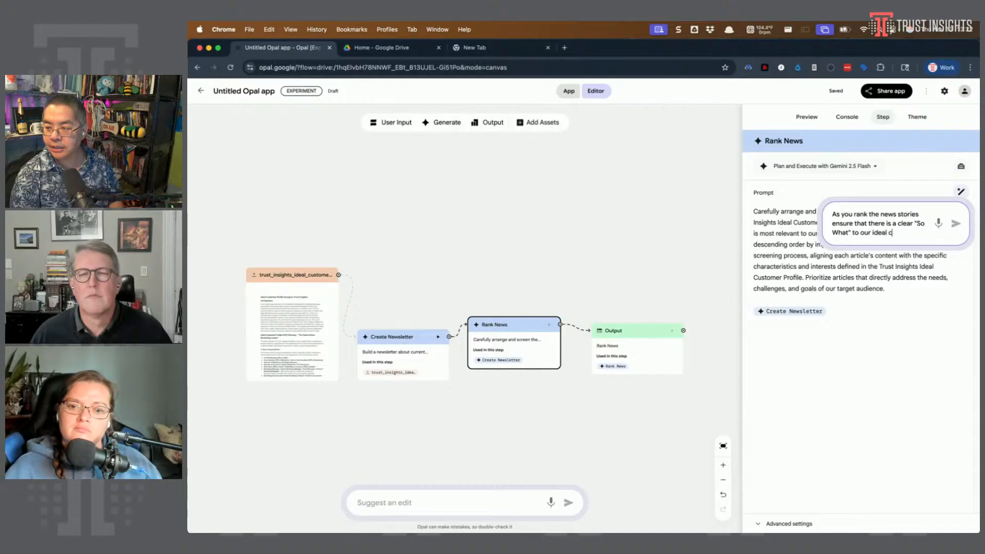
{"action": "type", "text": "ustomer profile"}
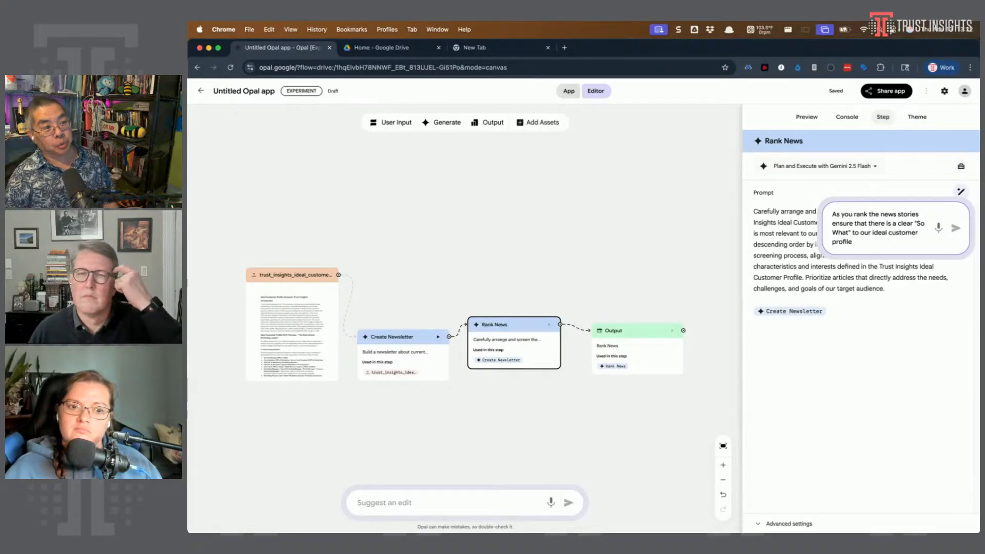
{"action": "key", "text": "Return"}
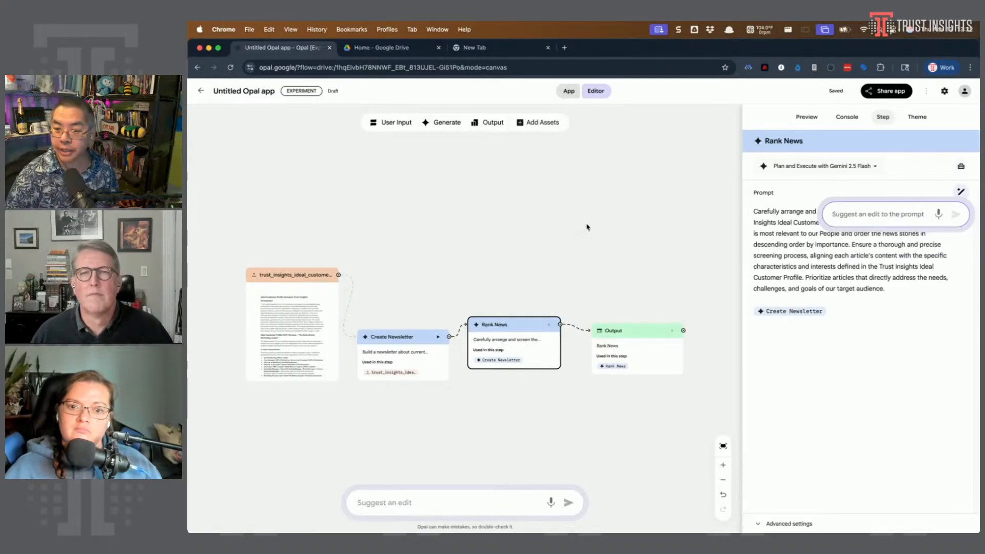
{"action": "left_click", "coordinate": [618, 233]}
Insert a Generate node between Rank News and Output, removing the direct Rank News link and its reference in the Output prompt.
{"action": "left_click", "coordinate": [456, 123]}
{"action": "left_click_drag", "start_coordinate": [502, 294], "coordinate": [649, 225]}
{"action": "left_click_drag", "start_coordinate": [559, 324], "coordinate": [597, 227]}
{"action": "left_click", "coordinate": [584, 332]}
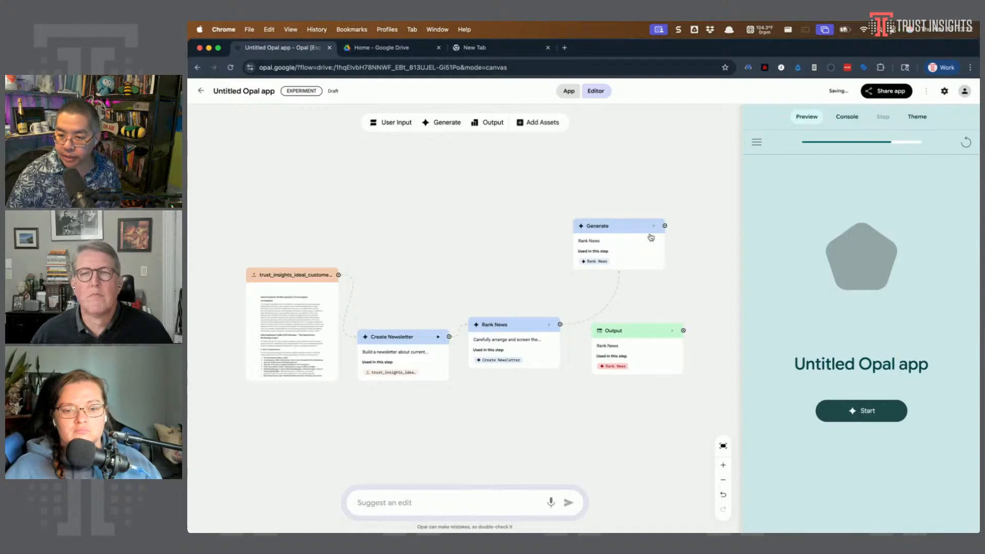
{"action": "left_click_drag", "start_coordinate": [664, 225], "coordinate": [647, 348]}
{"action": "left_click", "coordinate": [636, 334]}
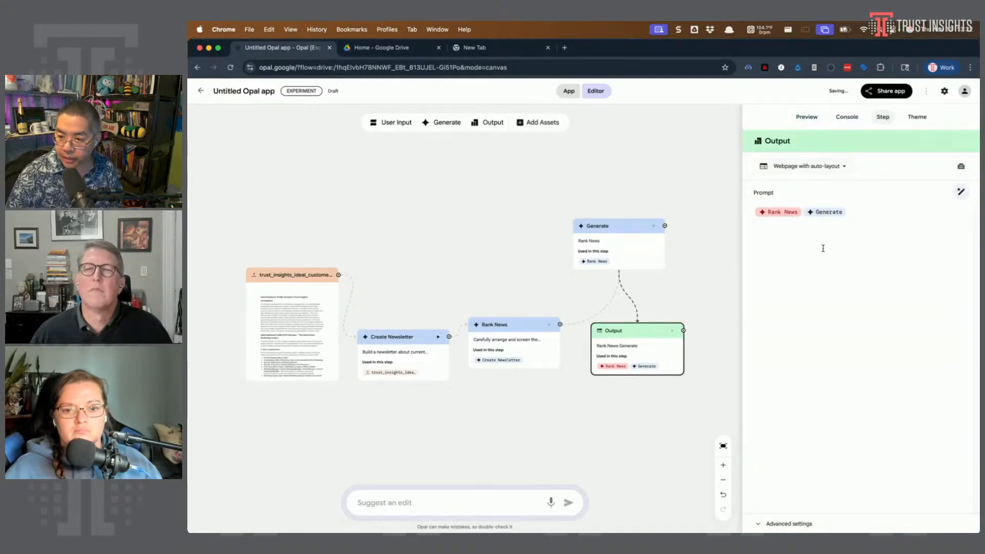
Try to have the Generate node's prompt assistant analyze Rank News stories against our Ideal Customer Profile and write a short paragraph explaining each story's relevance.
{"action": "left_click", "coordinate": [636, 228]}
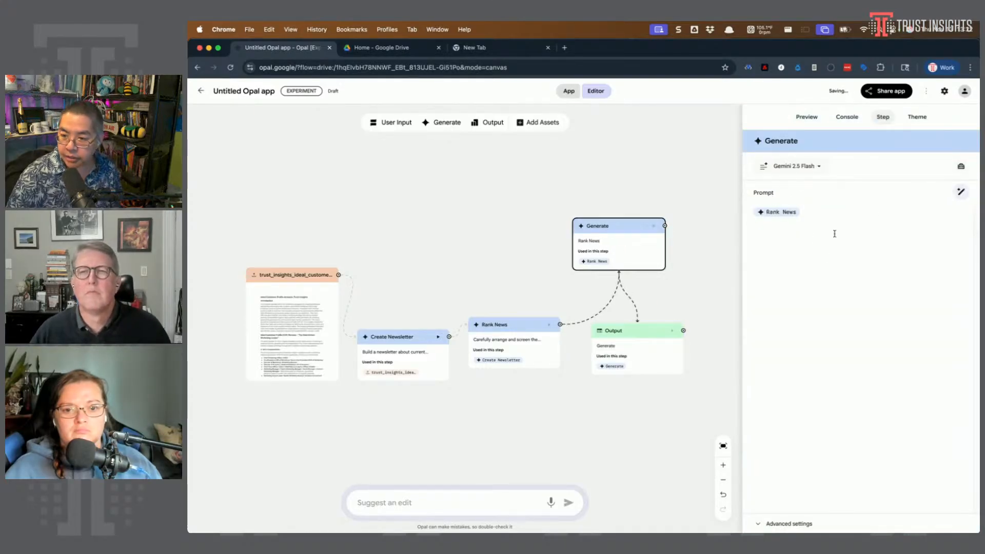
{"action": "left_click", "coordinate": [961, 191]}
{"action": "type", "text": "Take"}
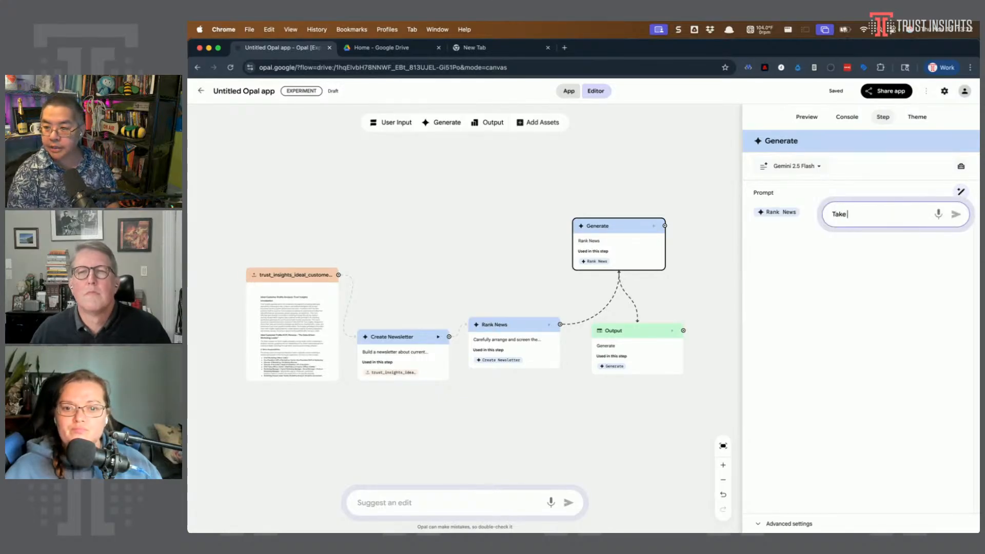
{"action": "type", "text": " the n"}
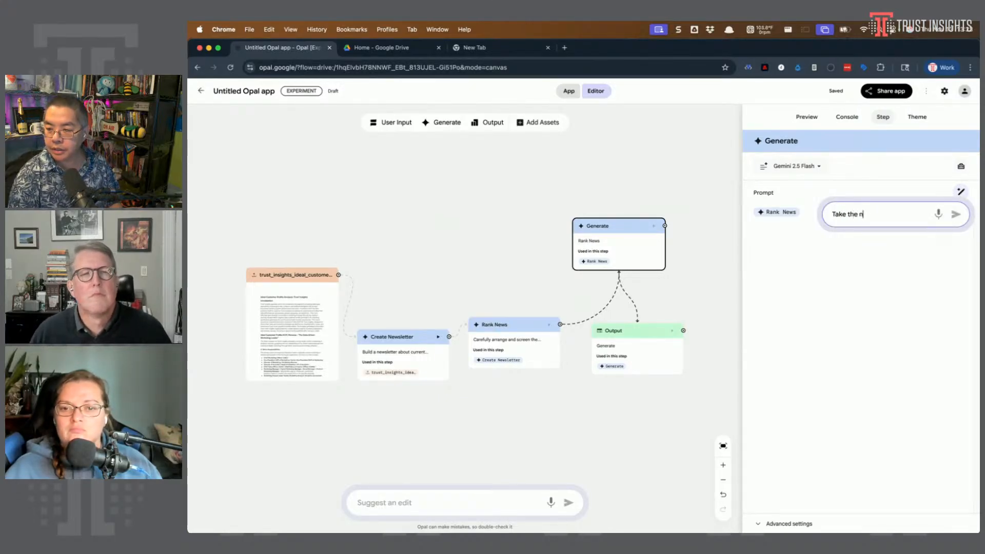
{"action": "type", "text": "ews stories from R"}
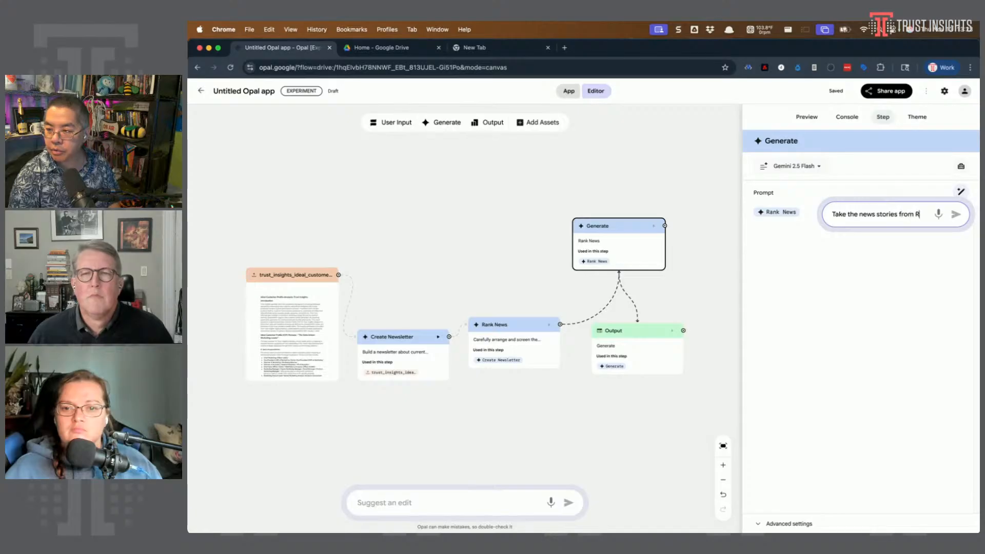
{"action": "type", "text": "ank News and then analyze the"}
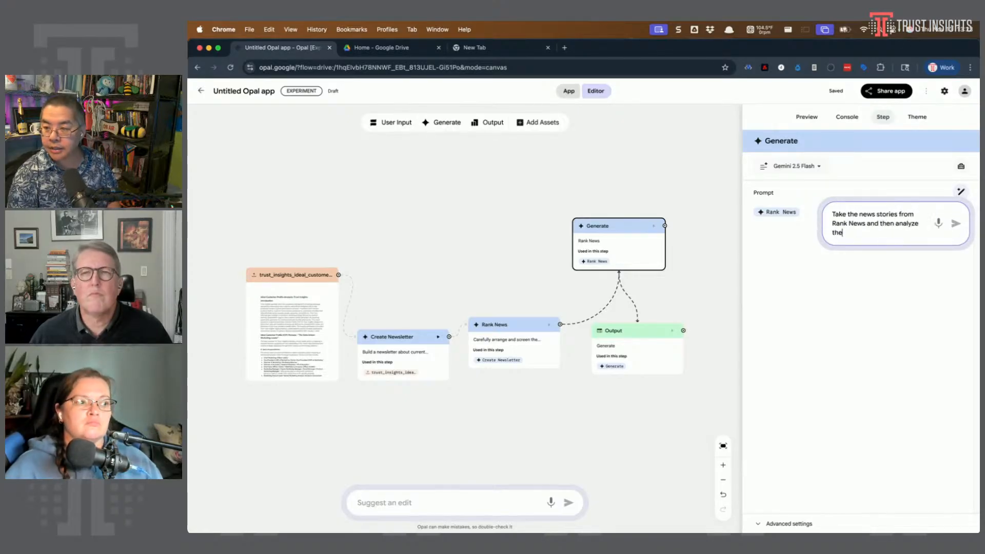
{"action": "type", "text": "m against our Ideal"}
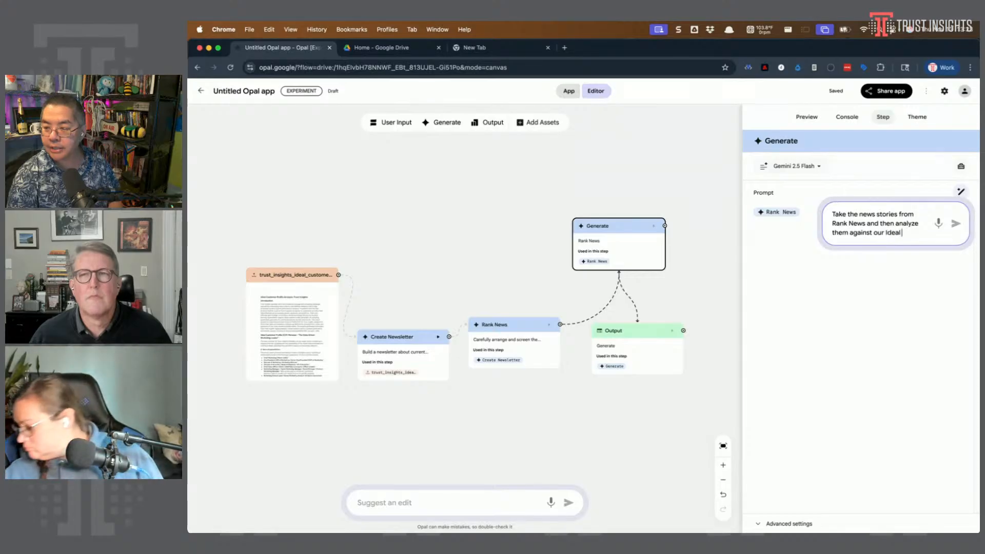
{"action": "type", "text": " Customer Profile. Aft"}
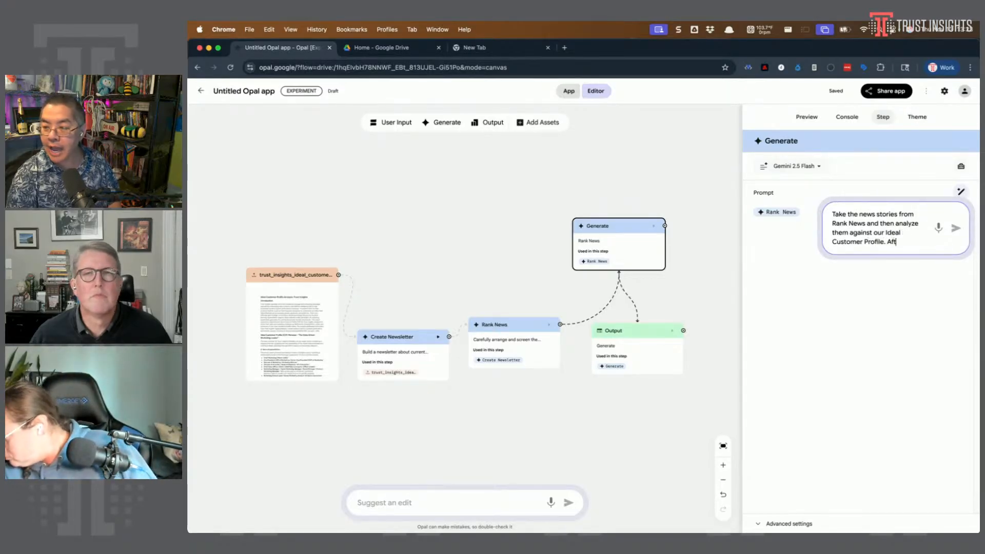
{"action": "type", "text": "er that, write a short paragraph for each news story e"}
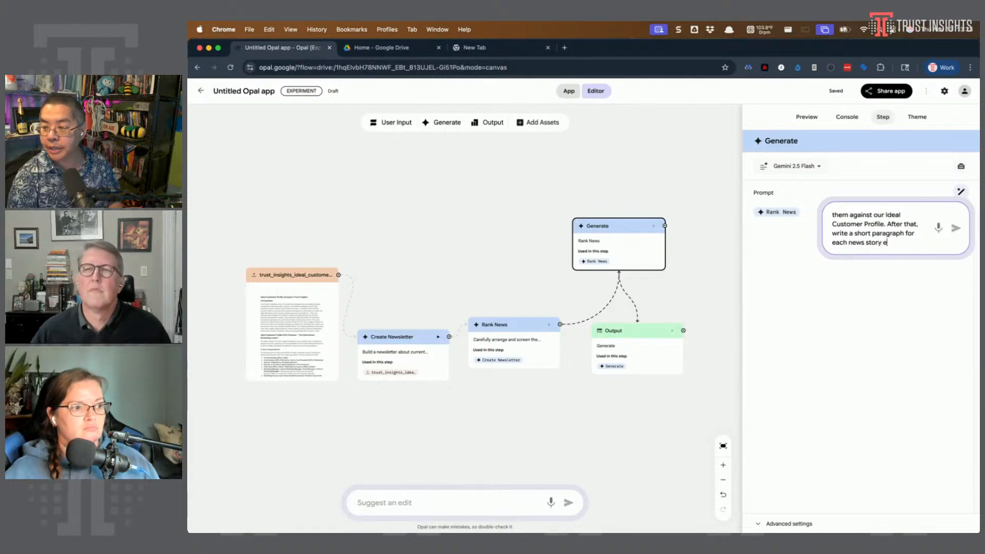
{"action": "type", "text": "xplaining WHY that"}
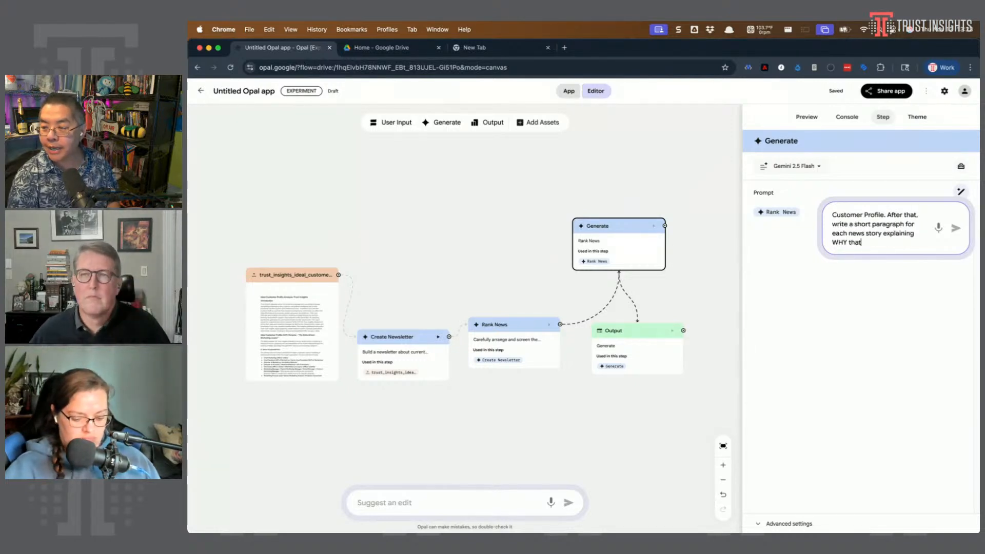
{"action": "type", "text": " story is relev"}
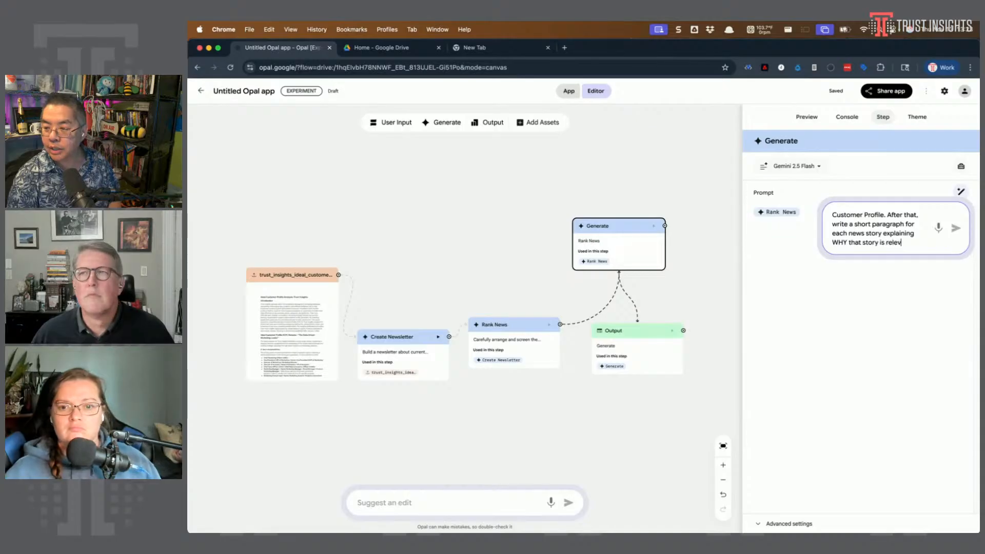
{"action": "type", "text": "ant to our Ideal"}
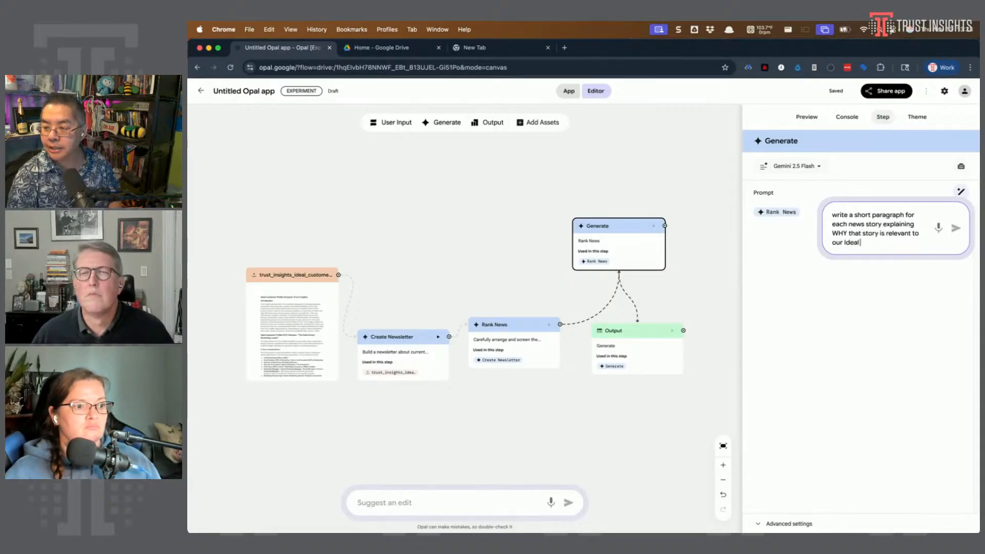
{"action": "type", "text": " Customer Profile."}
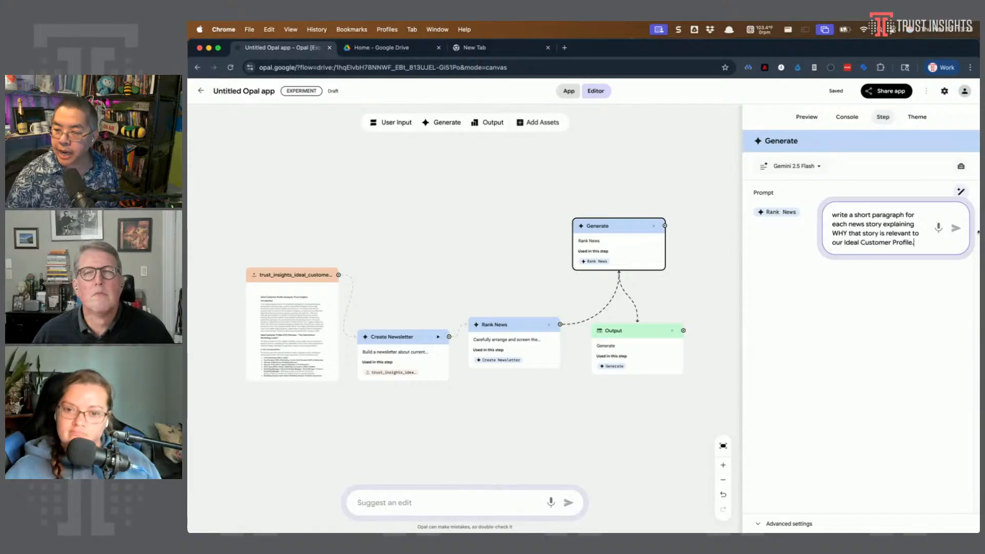
{"action": "left_click", "coordinate": [954, 231]}
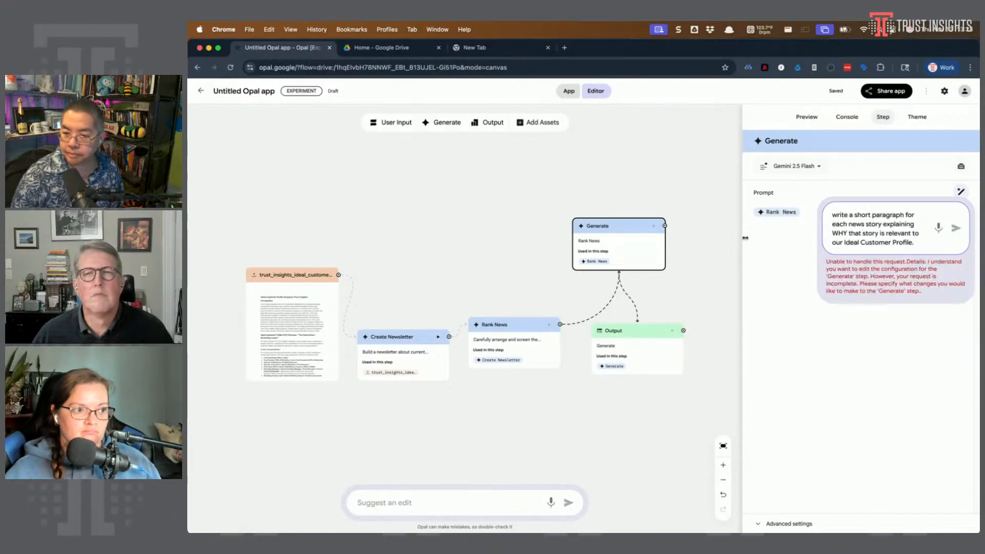
Copy the full request text directly into the Generate node's prompt, on separate lines above the Rank News reference.
{"action": "triple_click", "coordinate": [874, 228]}
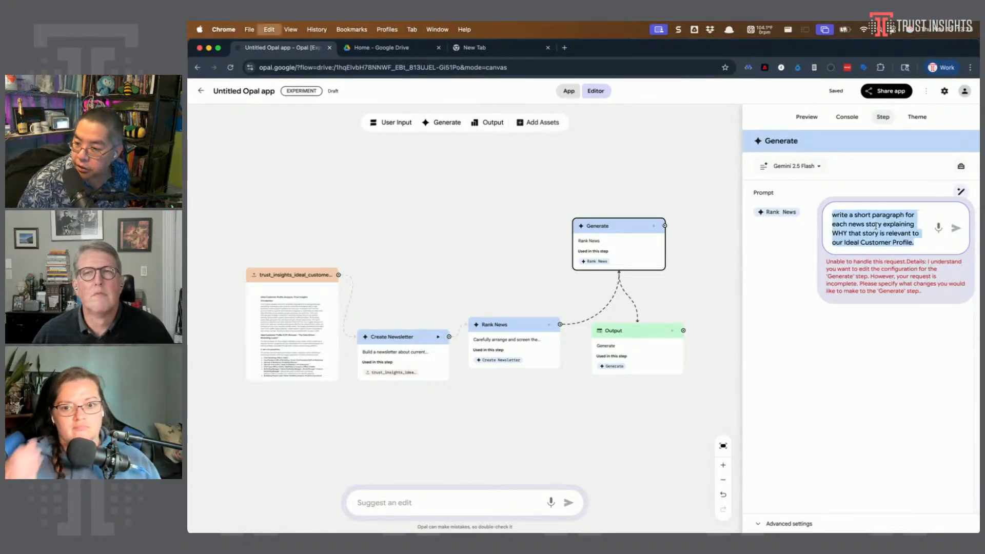
{"action": "left_click", "coordinate": [780, 262]}
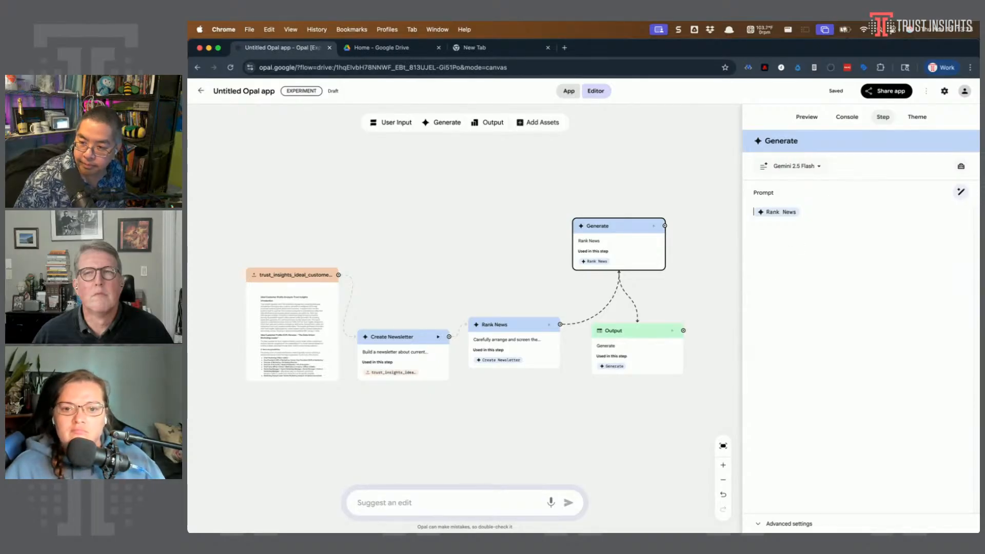
{"action": "type", "text": "Take the news stories from Rank News and then analyze them against our Ideal Customer Profile. After that, write a short paragraph for each news story explaining WHY that story is relevant to our Ideal Customer Profile."}
{"action": "key", "text": "Return"}
{"action": "key", "text": "Return"}
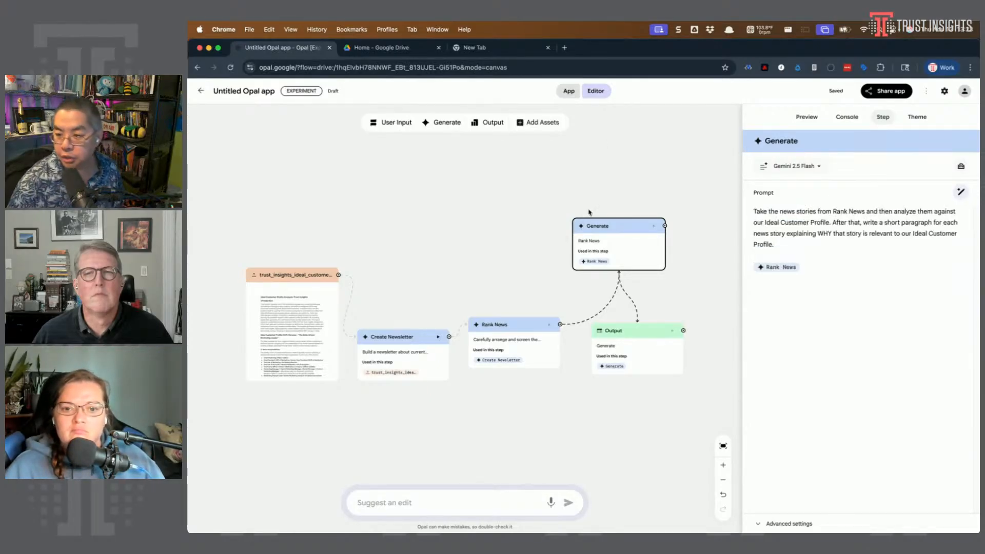
Rearrange the canvas so the Generate node sits to the upper right of Rank News with the Output node beneath it.
{"action": "left_click_drag", "start_coordinate": [338, 275], "coordinate": [587, 236]}
{"action": "left_click_drag", "start_coordinate": [643, 331], "coordinate": [657, 355]}
{"action": "left_click", "coordinate": [625, 231]}
{"action": "left_click_drag", "start_coordinate": [625, 231], "coordinate": [650, 274]}
{"action": "left_click_drag", "start_coordinate": [649, 353], "coordinate": [659, 340]}
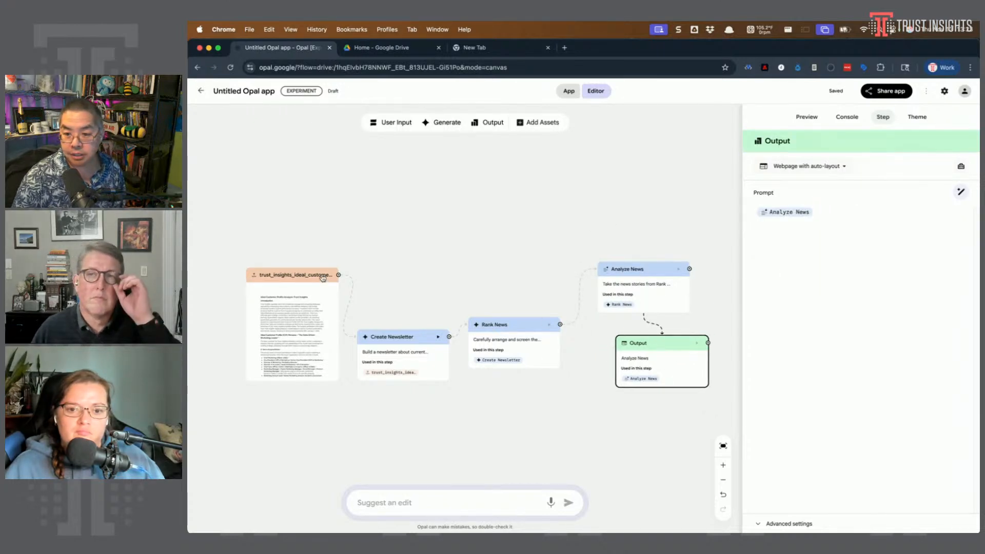
Link the Trust Insights Ideal Customer Profile asset to both the Analyze News and Rank News nodes.
{"action": "left_click_drag", "start_coordinate": [338, 274], "coordinate": [619, 284]}
{"action": "left_click_drag", "start_coordinate": [338, 276], "coordinate": [645, 300]}
{"action": "left_click", "coordinate": [834, 296]}
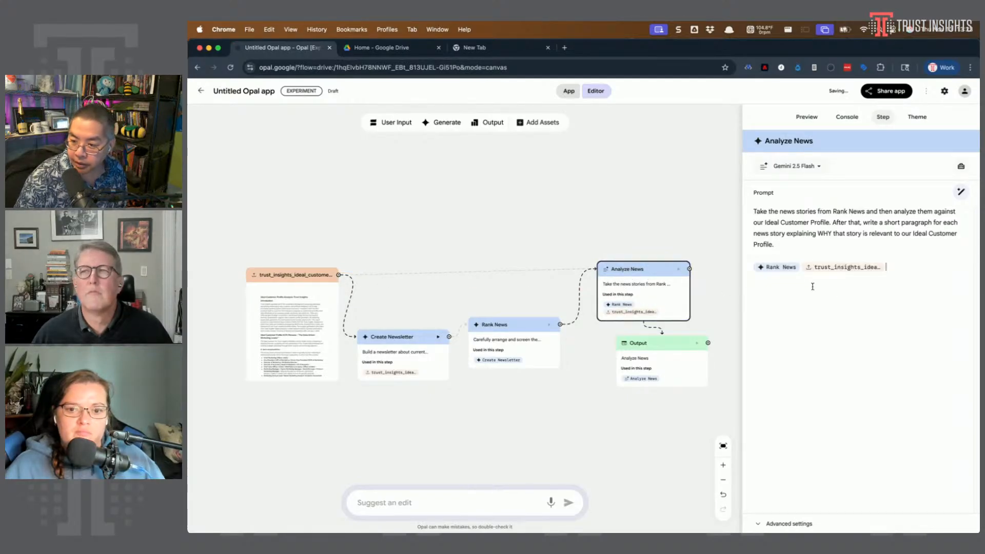
{"action": "left_click", "coordinate": [520, 354]}
{"action": "left_click_drag", "start_coordinate": [338, 275], "coordinate": [502, 352]}
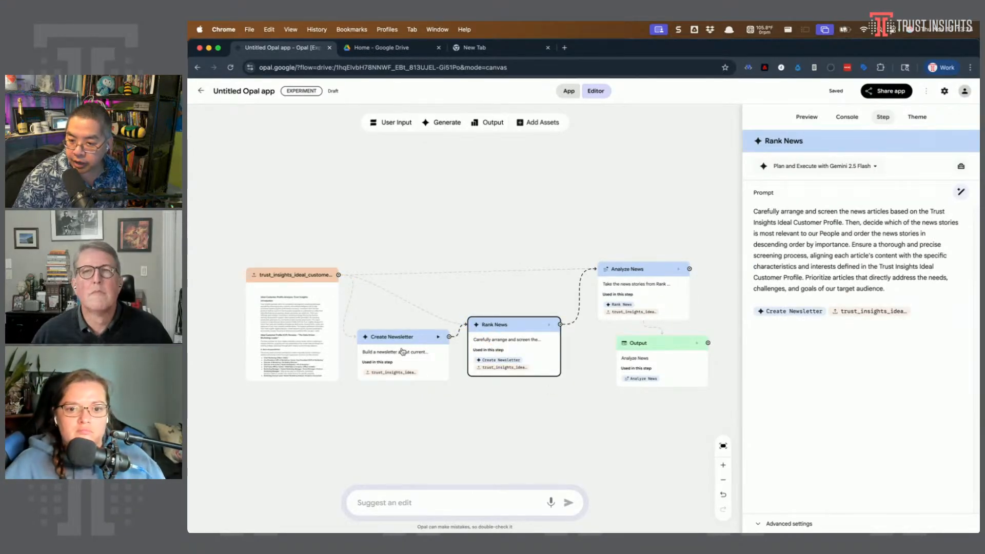
Run the whole newsletter app in the preview.
{"action": "left_click", "coordinate": [654, 445]}
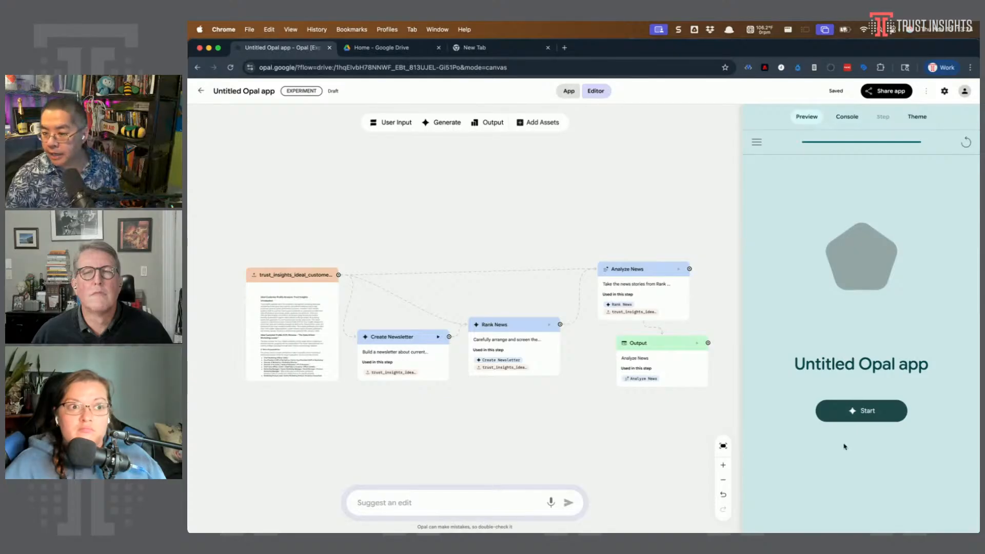
{"action": "left_click", "coordinate": [858, 410]}
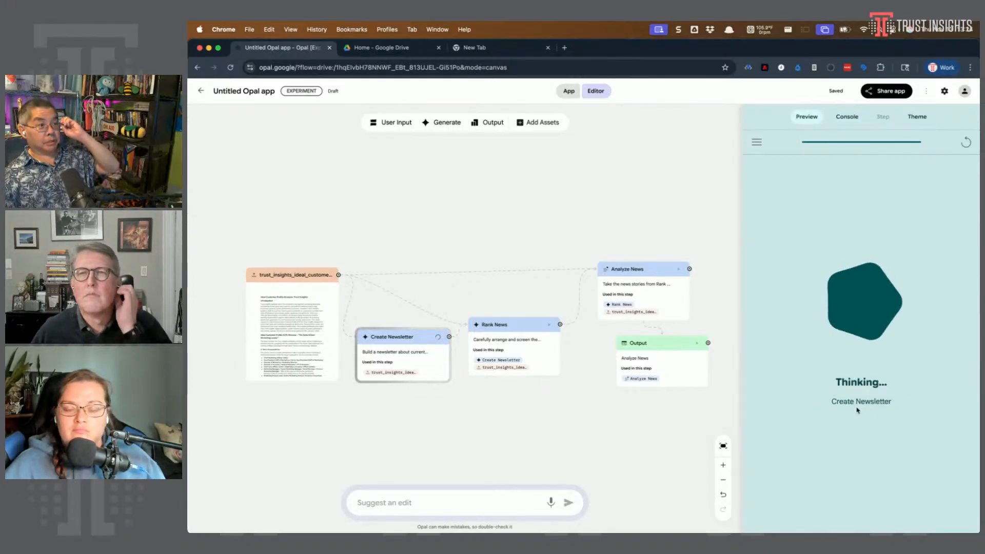
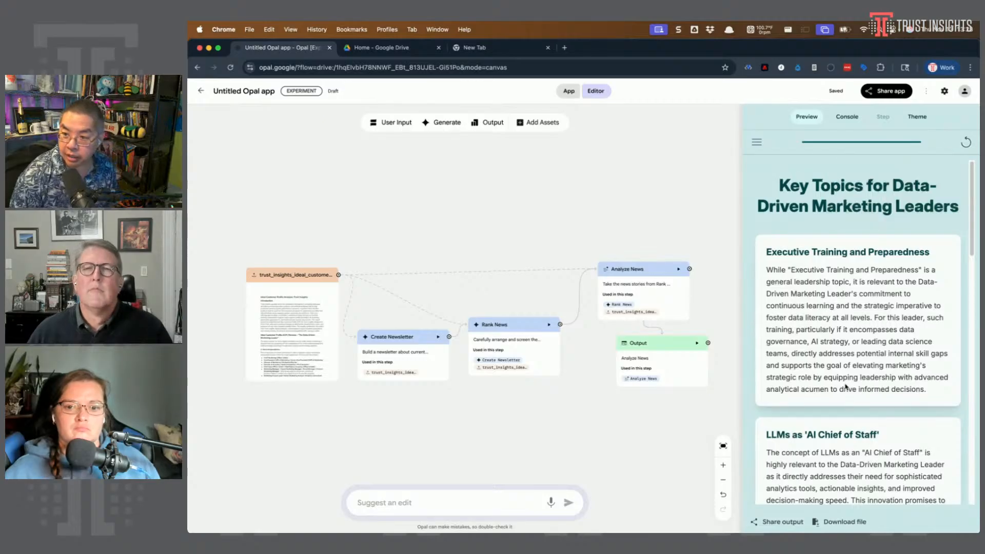
Examine the generated newsletter's stories and the paragraphs explaining each one's relevance to the Ideal Customer Profile.
{"action": "scroll", "coordinate": [785, 272], "scroll_direction": "down", "scroll_amount": 1}
{"action": "scroll", "coordinate": [786, 271], "scroll_direction": "down", "scroll_amount": 5}
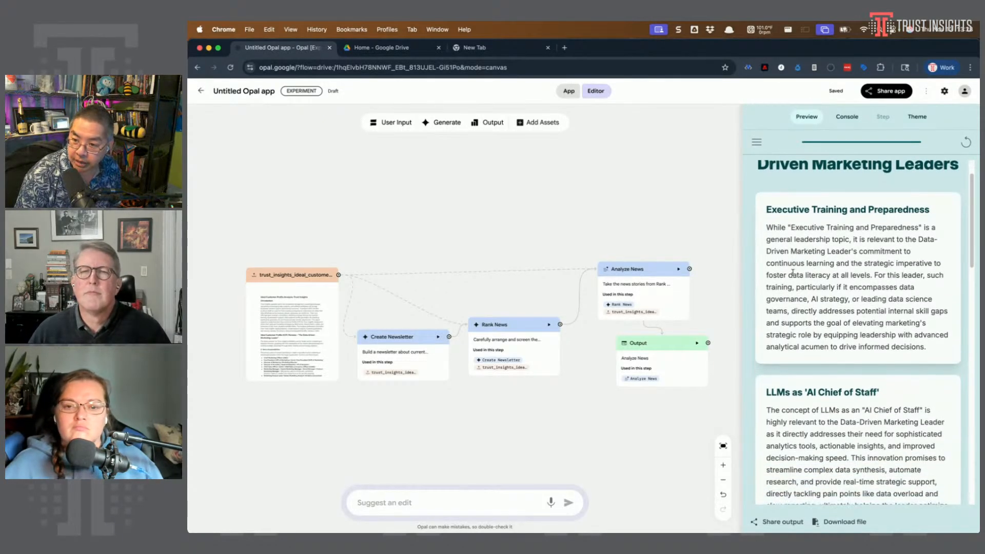
{"action": "scroll", "coordinate": [790, 269], "scroll_direction": "down", "scroll_amount": 10}
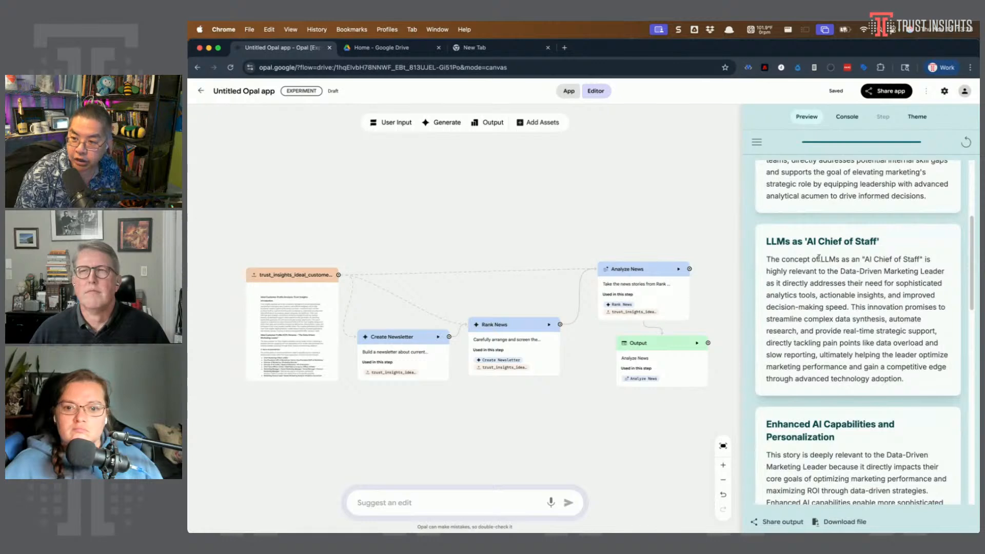
{"action": "scroll", "coordinate": [813, 271], "scroll_direction": "down", "scroll_amount": 9}
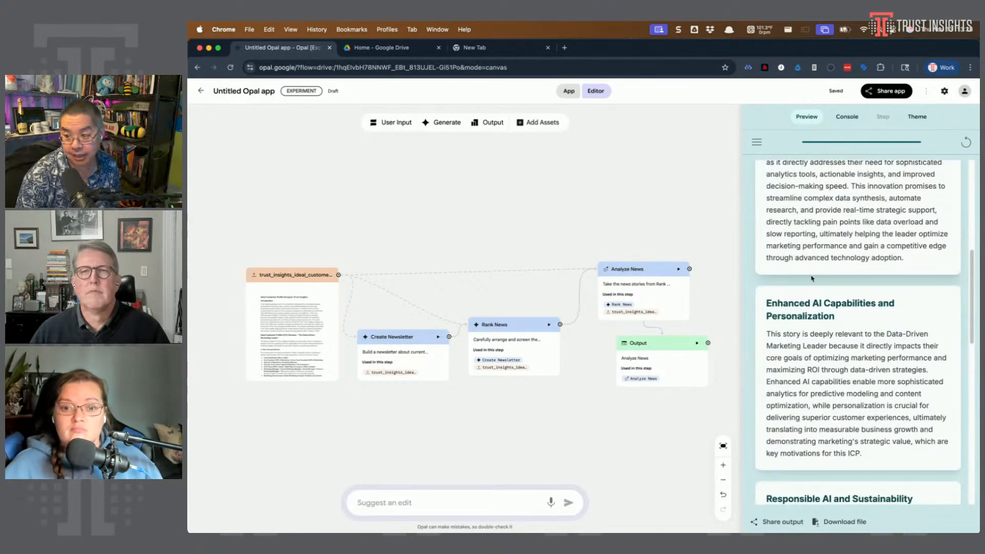
{"action": "scroll", "coordinate": [796, 299], "scroll_direction": "down", "scroll_amount": 1}
{"action": "scroll", "coordinate": [796, 299], "scroll_direction": "down", "scroll_amount": 15}
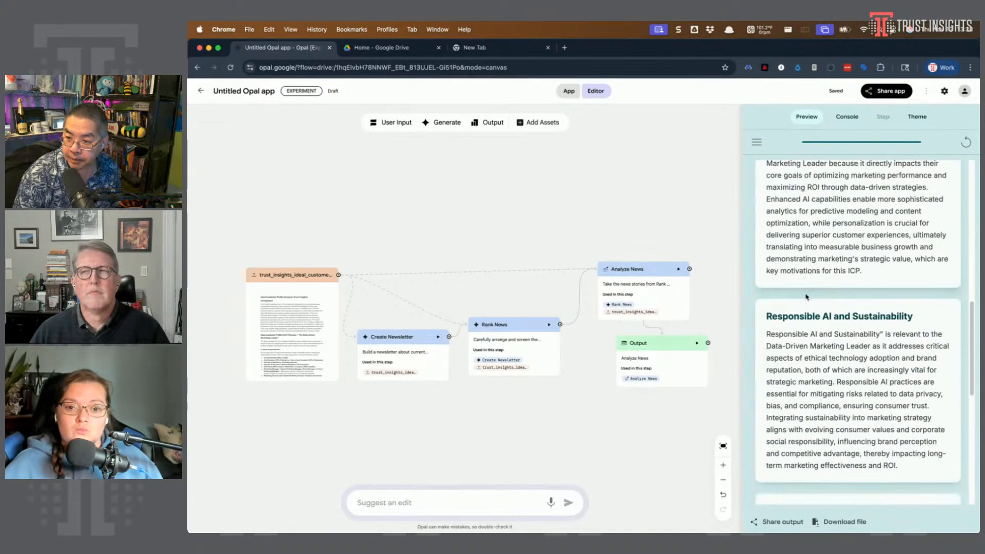
{"action": "scroll", "coordinate": [815, 253], "scroll_direction": "up", "scroll_amount": 9}
{"action": "scroll", "coordinate": [804, 304], "scroll_direction": "down", "scroll_amount": 8}
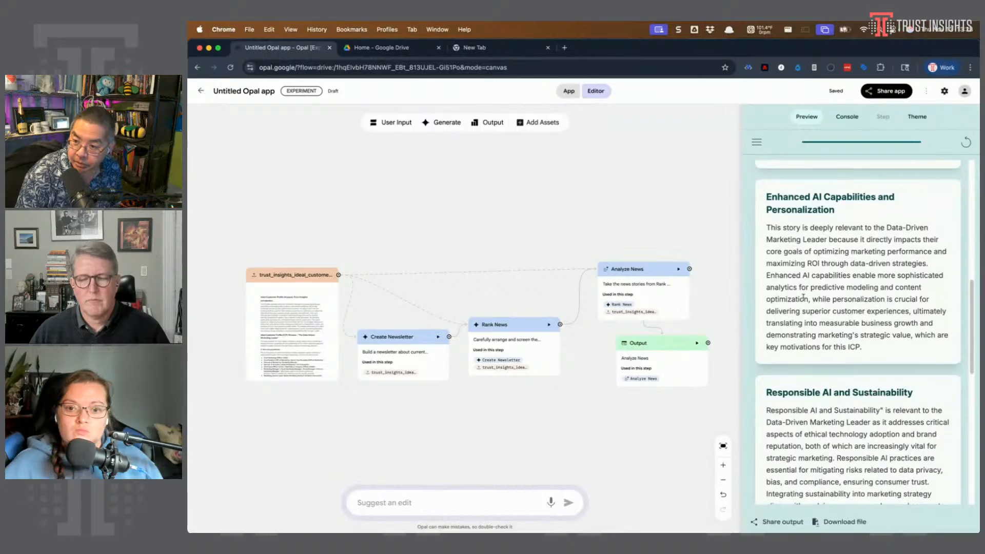
{"action": "scroll", "coordinate": [803, 304], "scroll_direction": "down", "scroll_amount": 20}
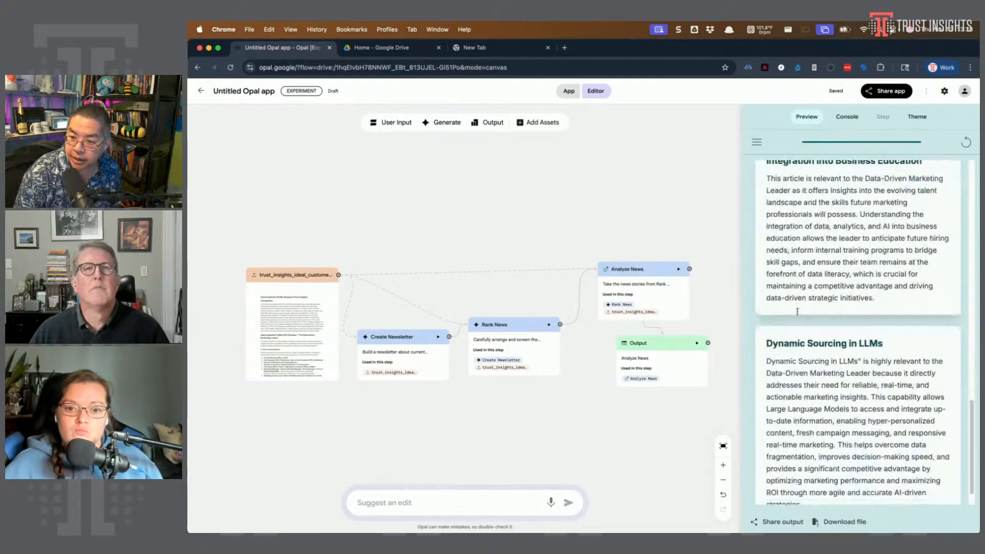
{"action": "scroll", "coordinate": [827, 288], "scroll_direction": "up", "scroll_amount": 20}
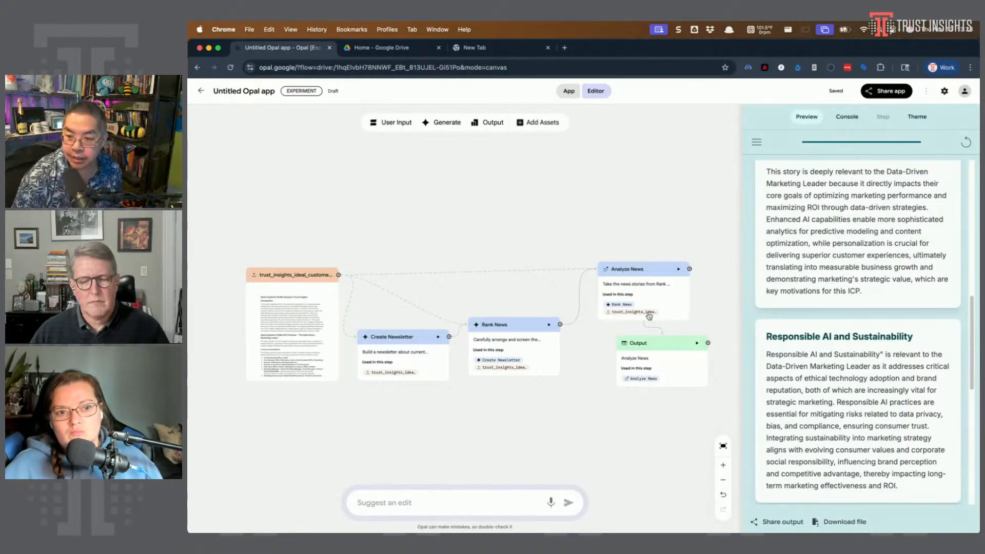
Move the Output node lower and add a new Generate node to the right of Analyze News.
{"action": "left_click", "coordinate": [647, 342]}
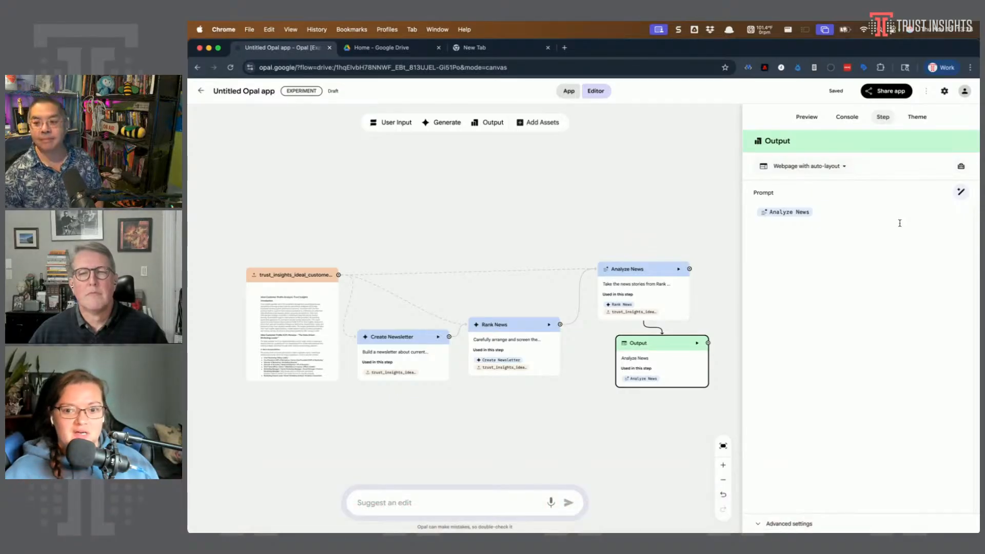
{"action": "left_click_drag", "start_coordinate": [662, 343], "coordinate": [655, 393]}
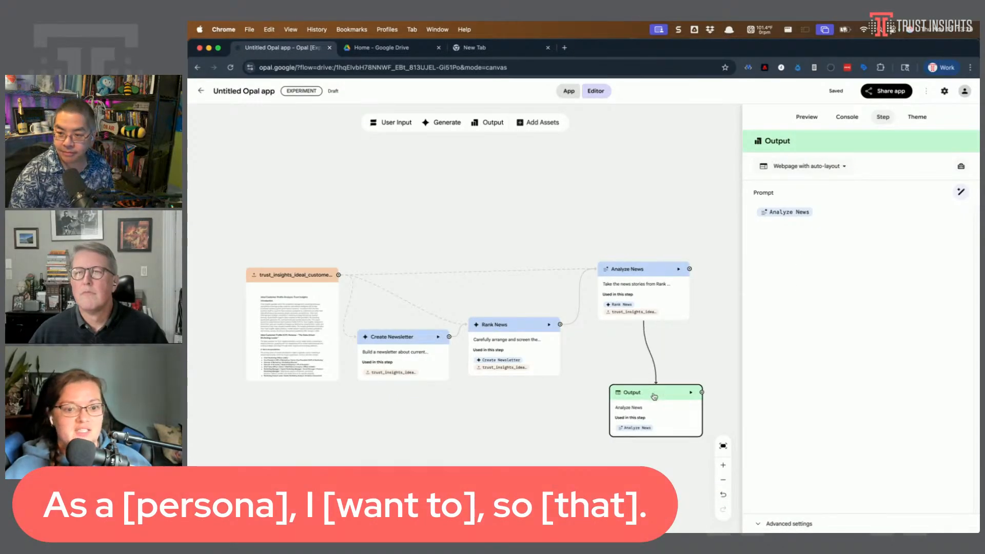
{"action": "left_click", "coordinate": [417, 123]}
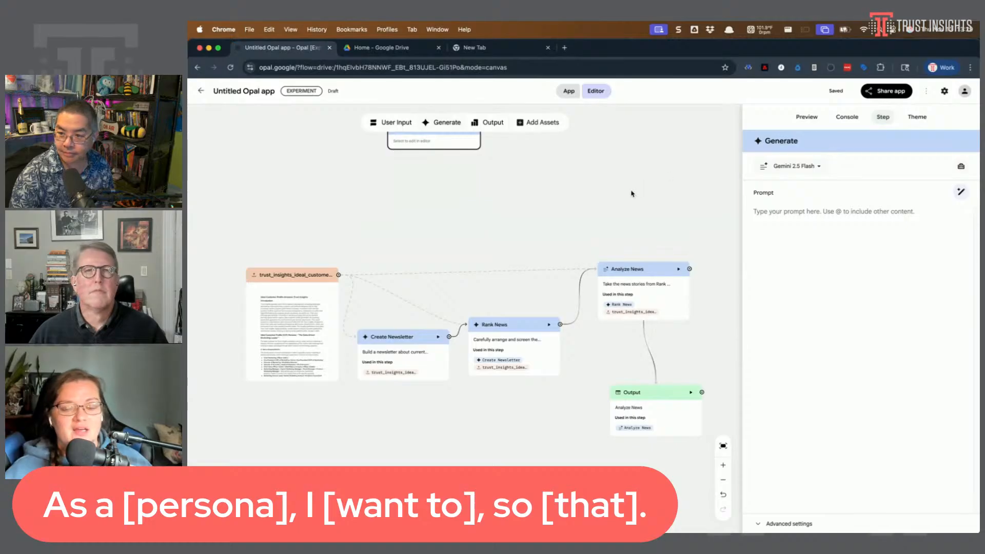
{"action": "left_click", "coordinate": [444, 141]}
{"action": "left_click_drag", "start_coordinate": [449, 180], "coordinate": [748, 324]}
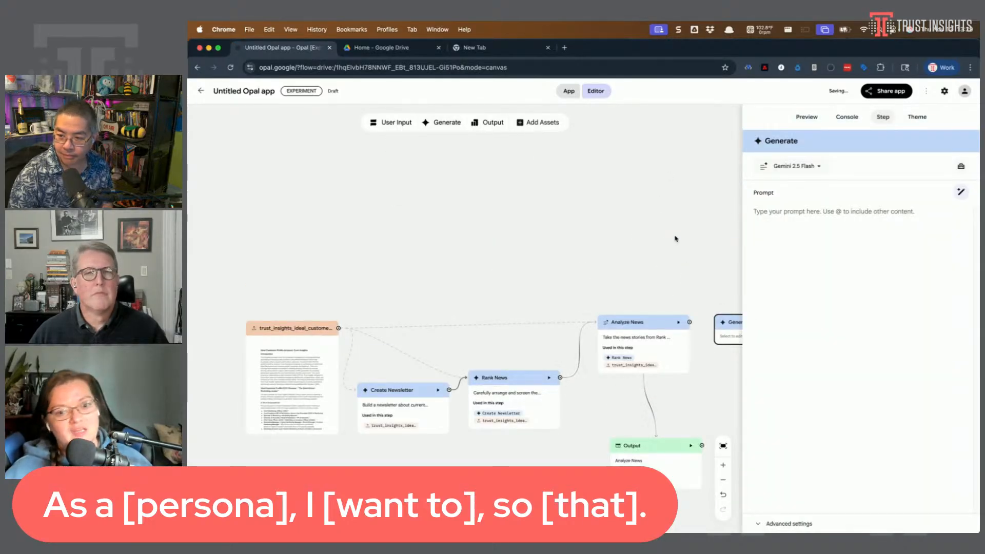
{"action": "scroll", "coordinate": [667, 236], "scroll_direction": "right", "scroll_amount": 5}
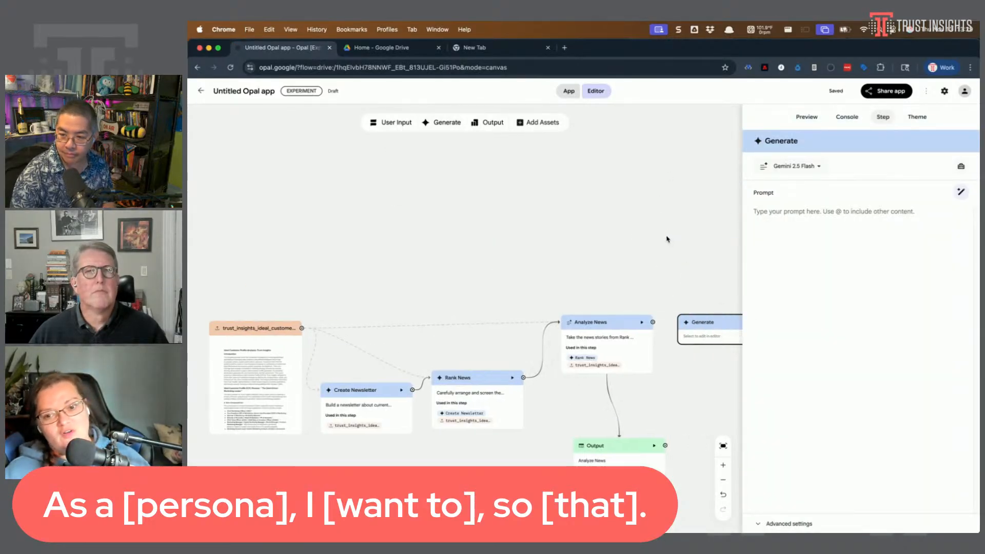
Set the new Generate node's model to AudioLM and link Analyze News to it.
{"action": "left_click", "coordinate": [795, 166]}
{"action": "left_click", "coordinate": [790, 342]}
{"action": "left_click_drag", "start_coordinate": [469, 322], "coordinate": [568, 346]}
Begin the AudioLM node's prompt above the Analyze News reference with "Generate an audio summary of the top 3 stories that appeal to the ICP.".
{"action": "left_click", "coordinate": [816, 214]}
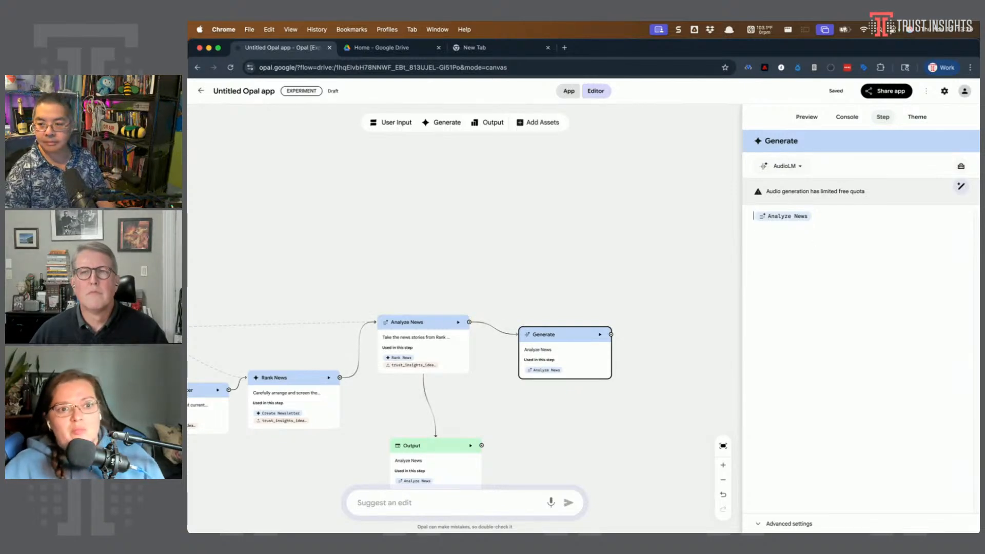
{"action": "key", "text": "Return"}
{"action": "type", "text": "GEnerate"}
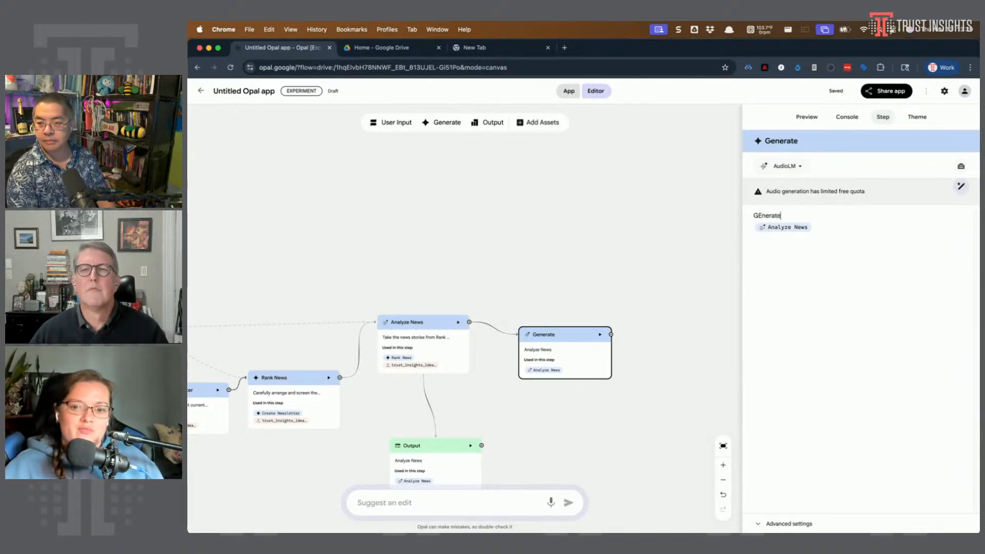
{"action": "type", "text": "ren"}
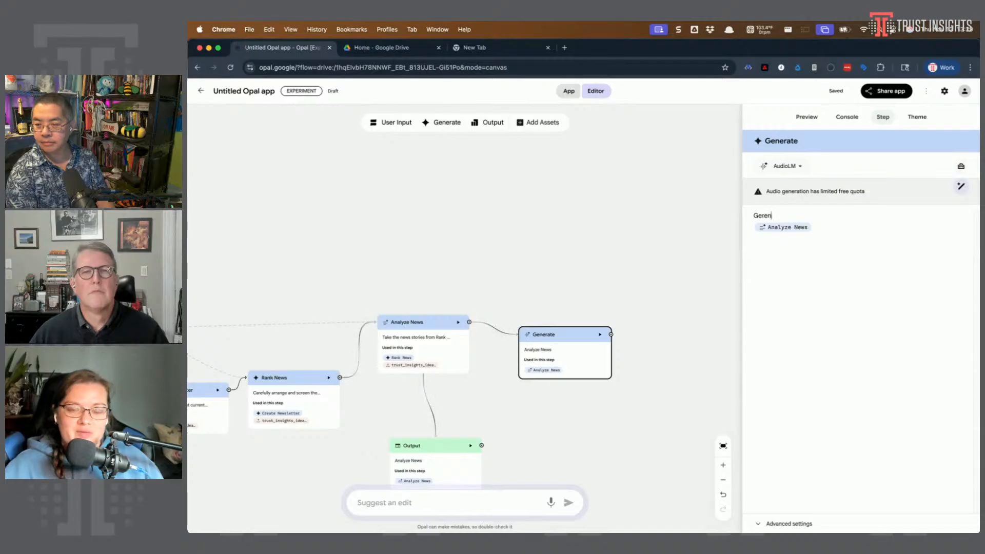
{"action": "type", "text": "nerate a"}
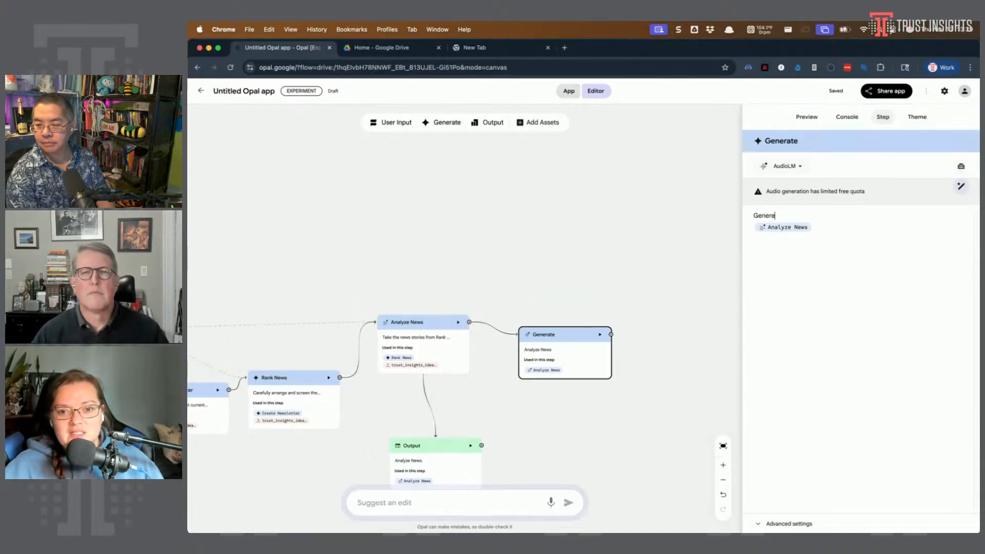
{"action": "type", "text": "n audio summar"}
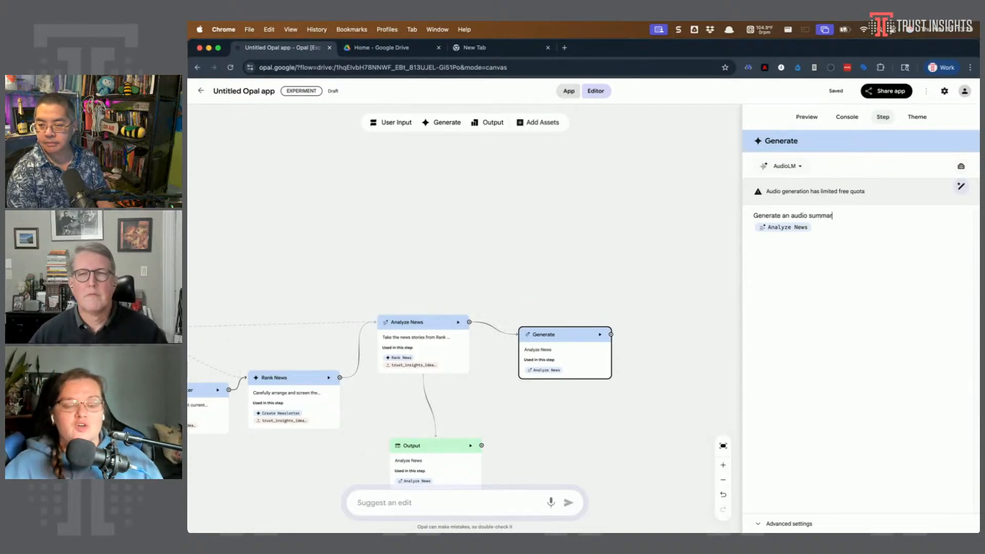
{"action": "type", "text": "y of the top 3 stori"}
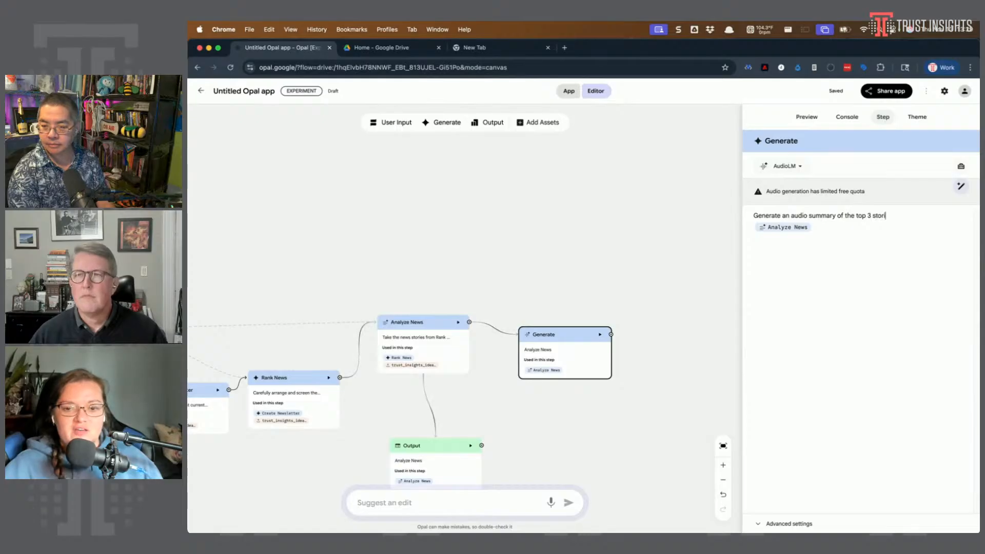
{"action": "type", "text": "es that appeal"}
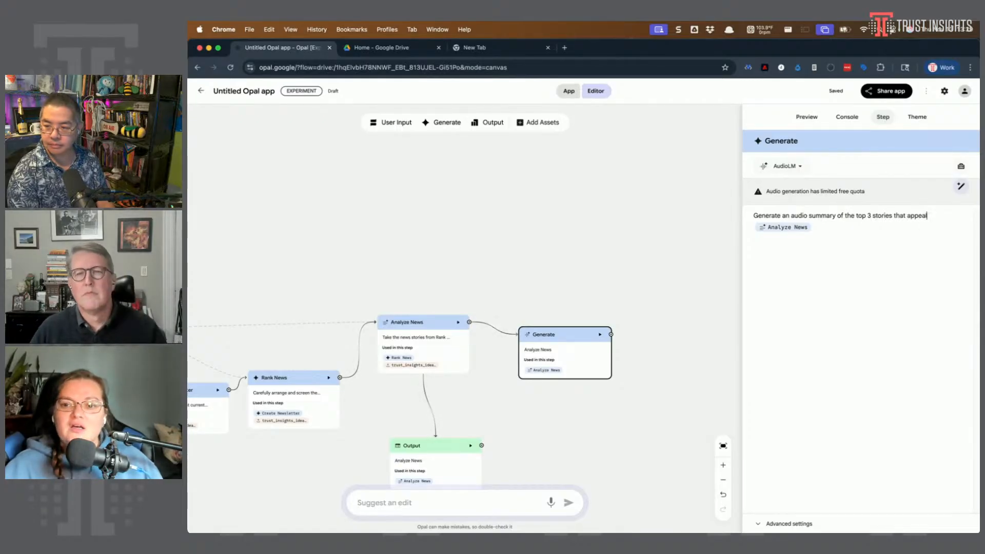
{"action": "type", "text": " to the ICP"}
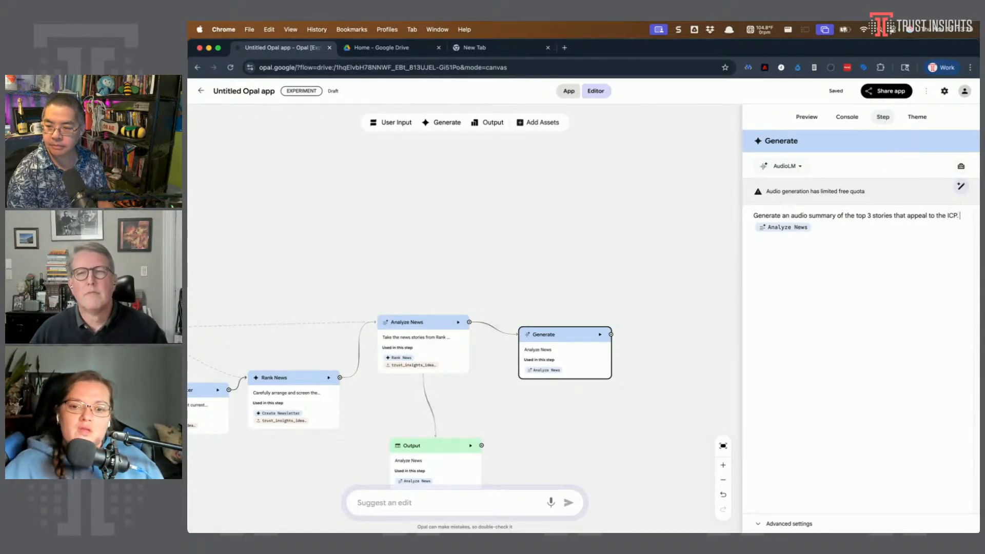
{"action": "type", "text": "."}
{"action": "key", "text": "Return"}
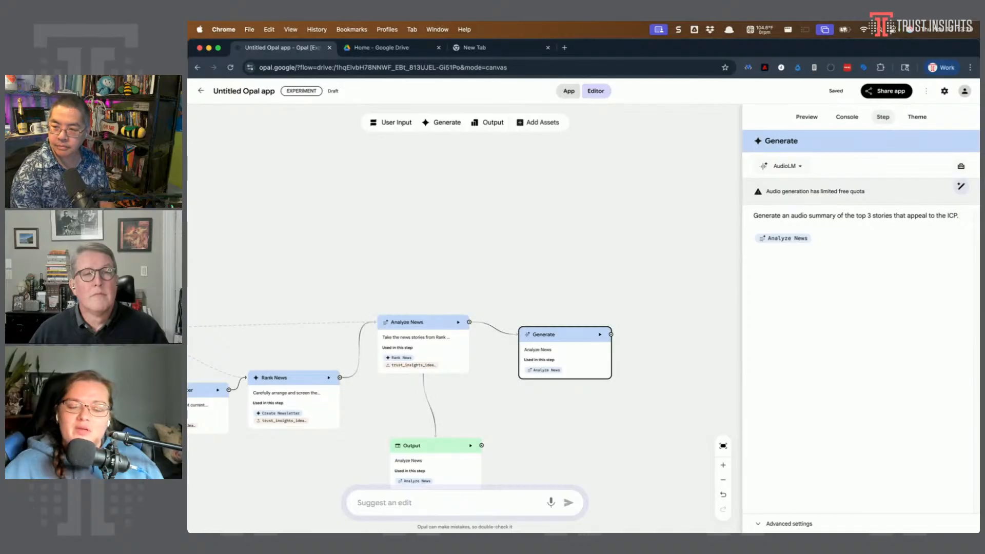
Add to the prompt: "Explain what they are, why they are the top 3, and what the ICP should do with the news.".
{"action": "key", "text": "Return"}
{"action": "type", "text": "Explain what they are, why they a"}
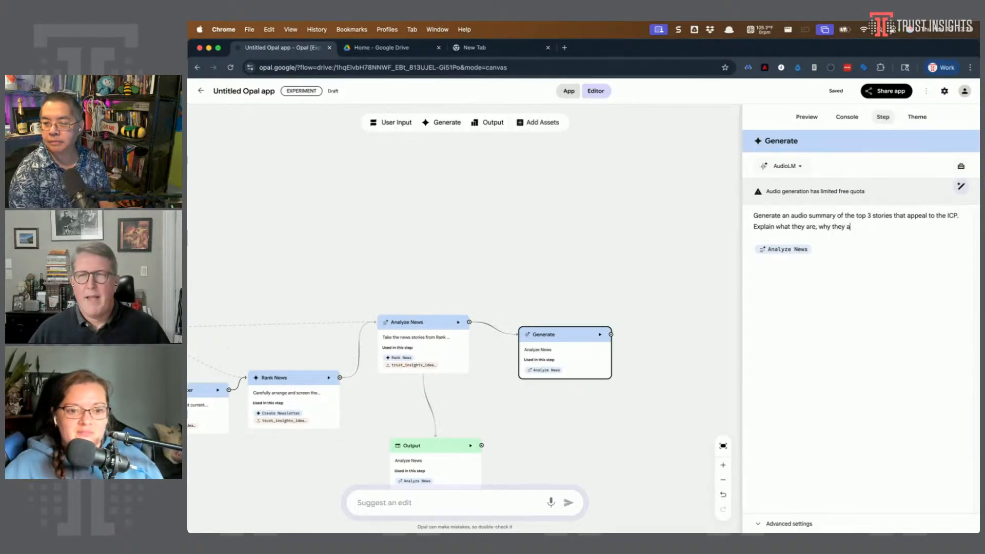
{"action": "type", "text": "re the top 3, and w"}
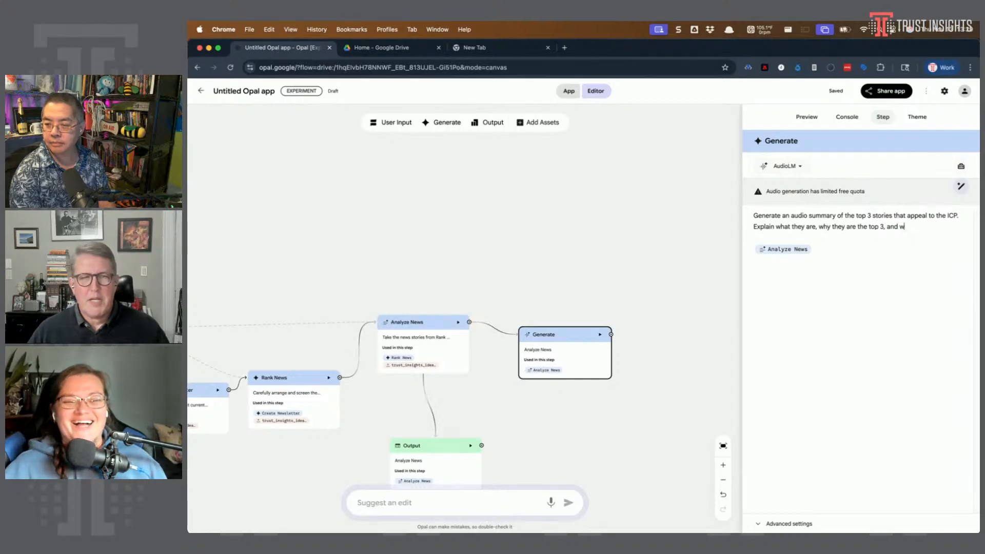
{"action": "type", "text": "hat the ICP sh"}
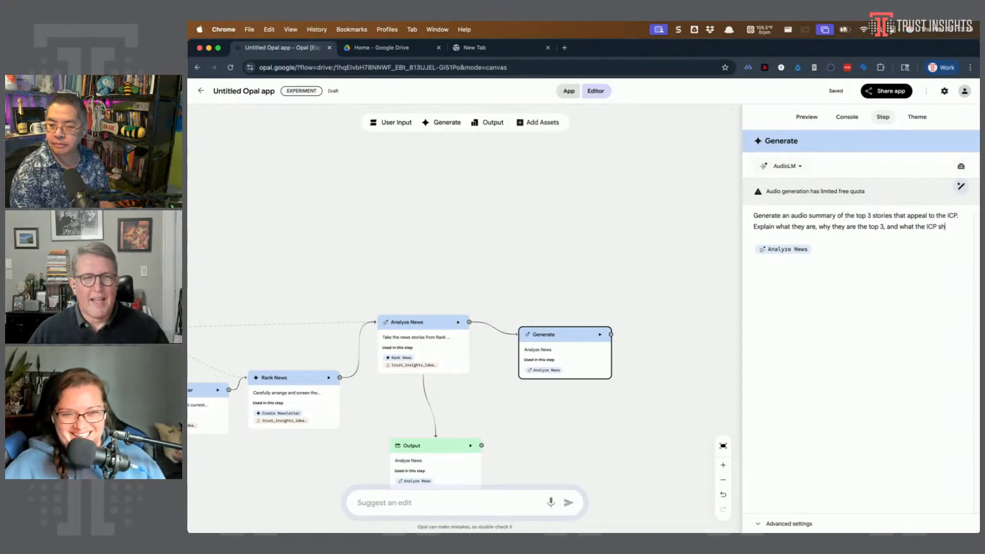
{"action": "type", "text": "ould do with the news."}
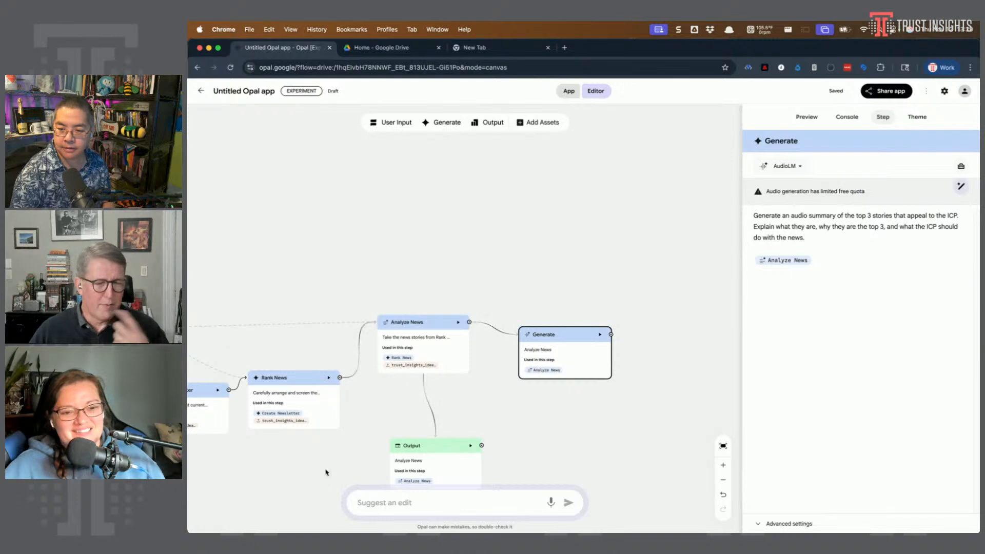
Link the Ideal Customer Profile asset to the AudioLM node, placed above Analyze News, and run only that node.
{"action": "scroll", "coordinate": [321, 457], "scroll_direction": "left", "scroll_amount": 3}
{"action": "left_click_drag", "start_coordinate": [621, 334], "coordinate": [620, 248]}
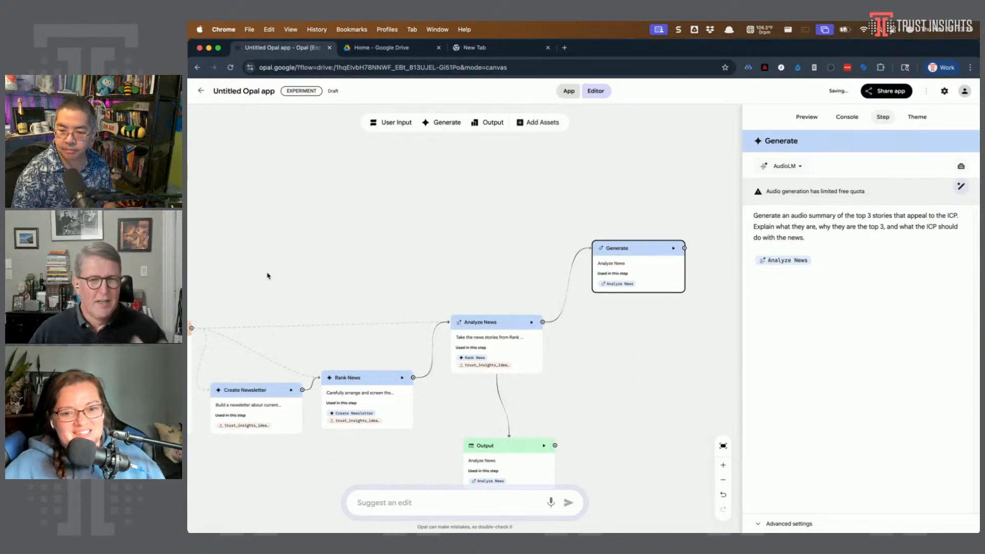
{"action": "left_click_drag", "start_coordinate": [190, 331], "coordinate": [651, 274]}
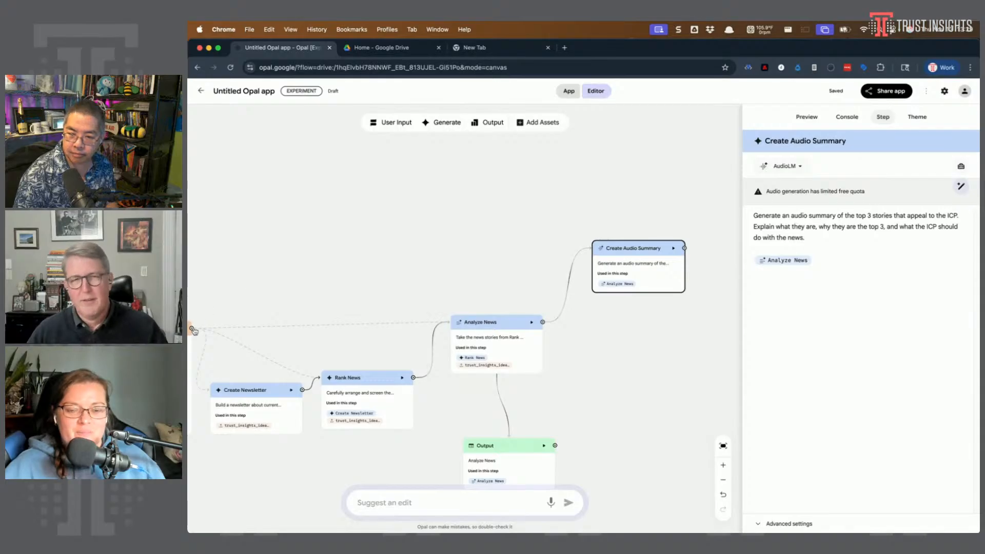
{"action": "left_click_drag", "start_coordinate": [192, 330], "coordinate": [652, 283]}
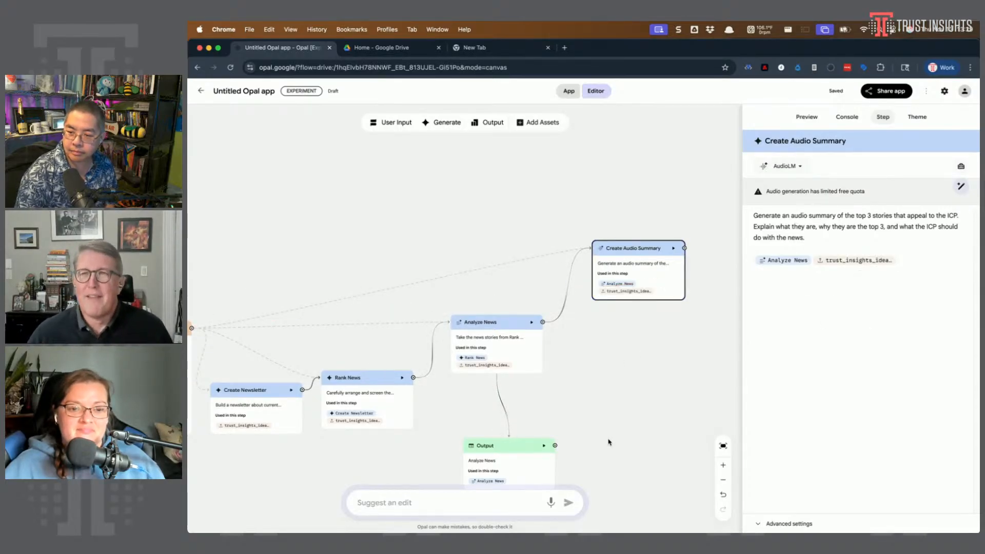
{"action": "left_click", "coordinate": [673, 250]}
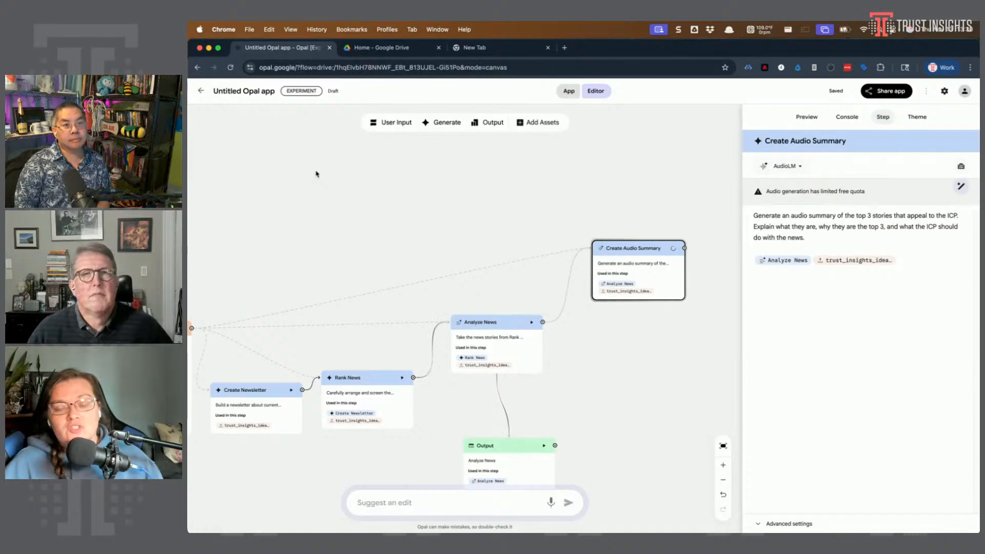
{"action": "left_click", "coordinate": [542, 122]}
{"action": "left_click", "coordinate": [543, 181]}
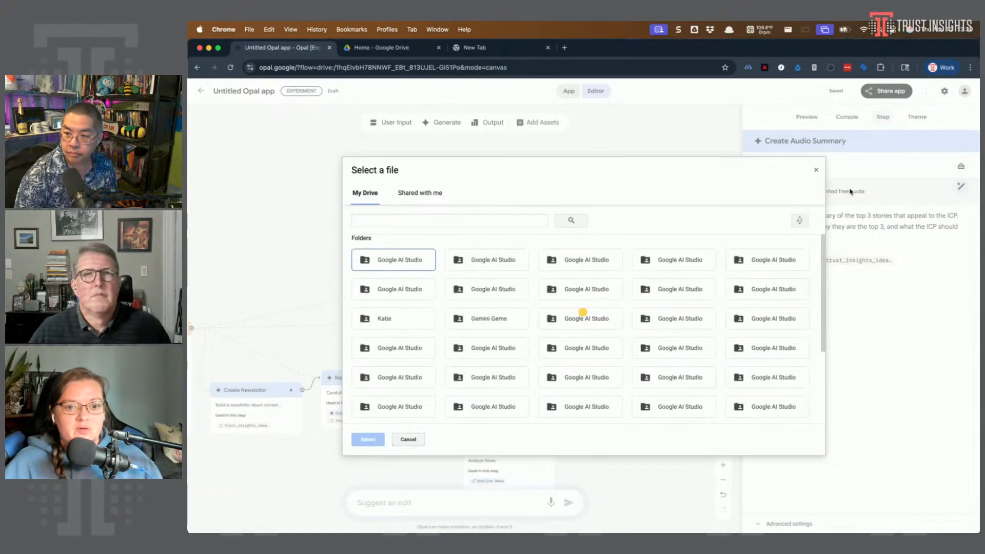
{"action": "left_click", "coordinate": [816, 170]}
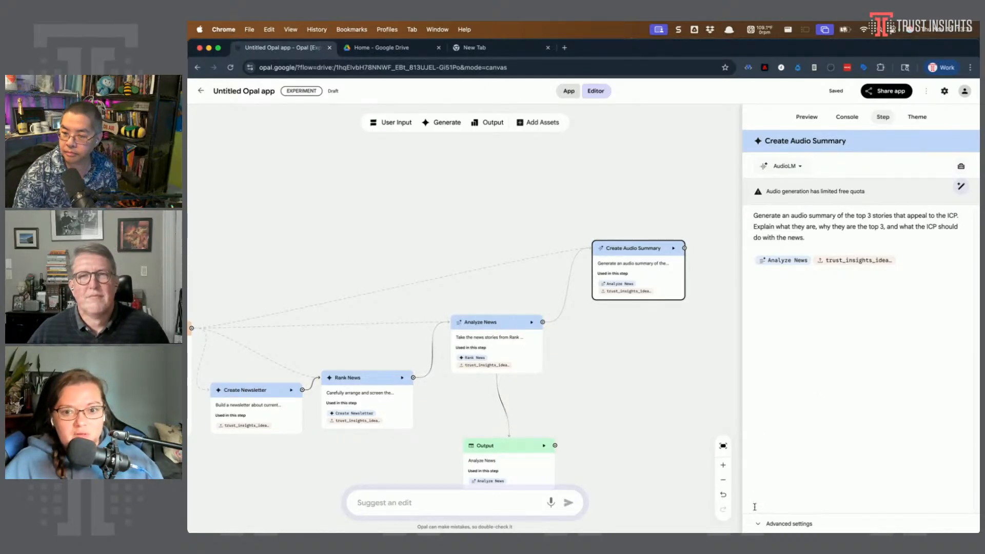
Expand the Create Audio Summary node's advanced settings and examine its voice option.
{"action": "left_click", "coordinate": [760, 527]}
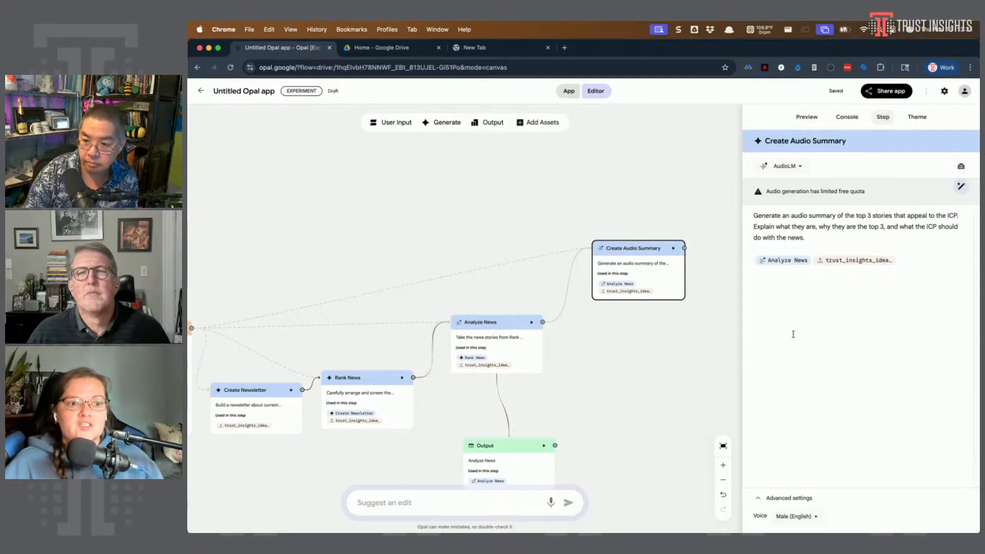
{"action": "left_click", "coordinate": [647, 426]}
{"action": "left_click", "coordinate": [648, 290]}
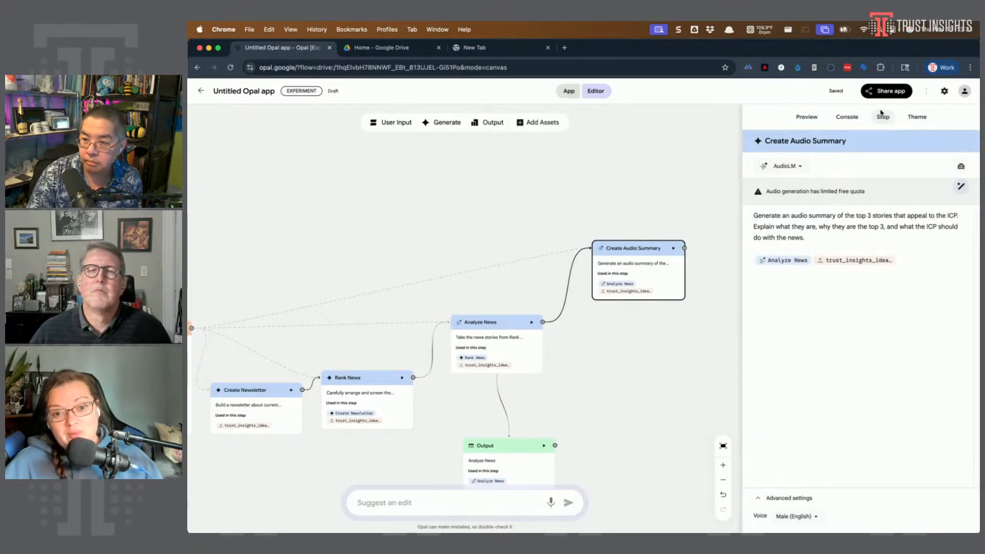
Download the audio file generated by the Create Audio Summary node from its run output.
{"action": "left_click", "coordinate": [845, 119]}
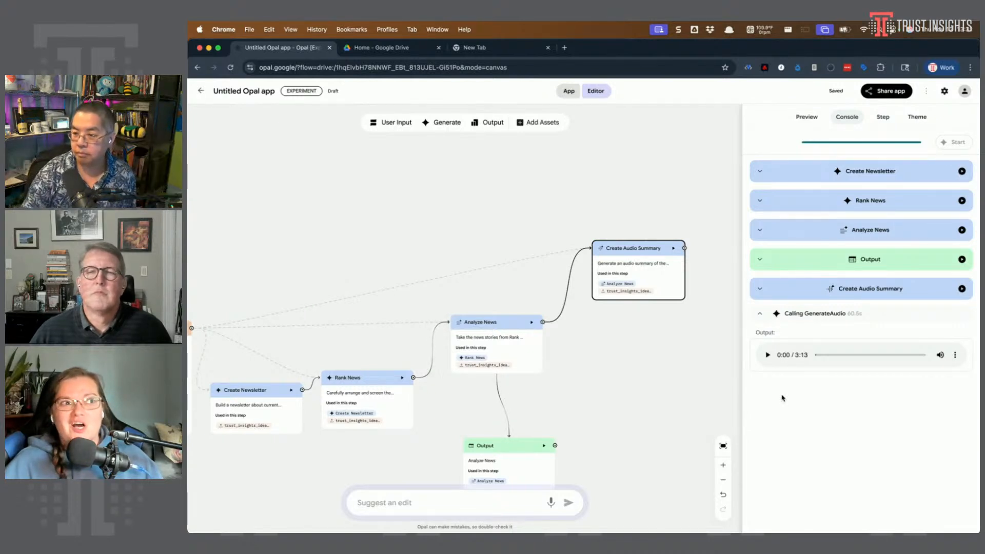
{"action": "left_click", "coordinate": [955, 354]}
{"action": "left_click", "coordinate": [904, 335]}
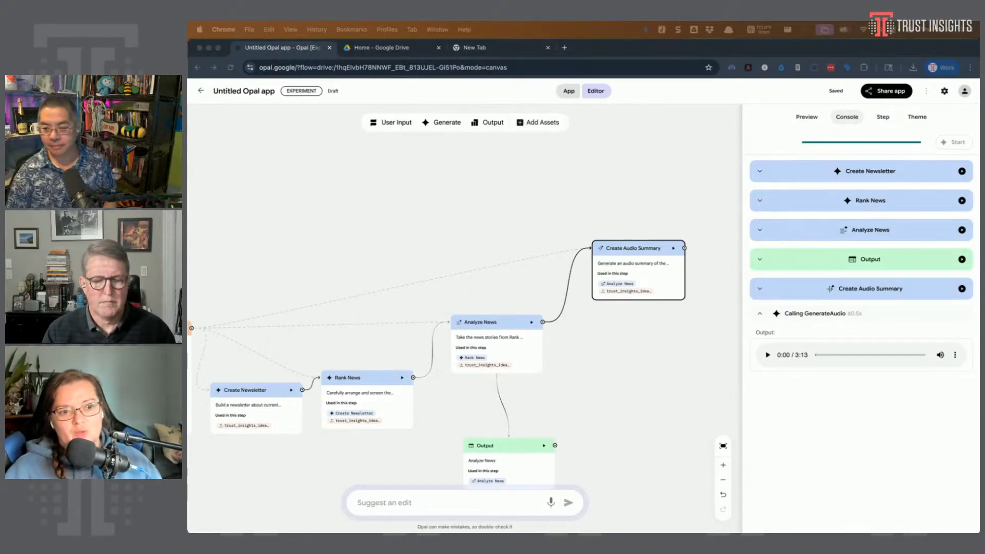
Rearrange the workflow so the Ideal Customer Profile asset sits above Rank News and the Output node sits below Create Audio Summary.
{"action": "left_click", "coordinate": [722, 447]}
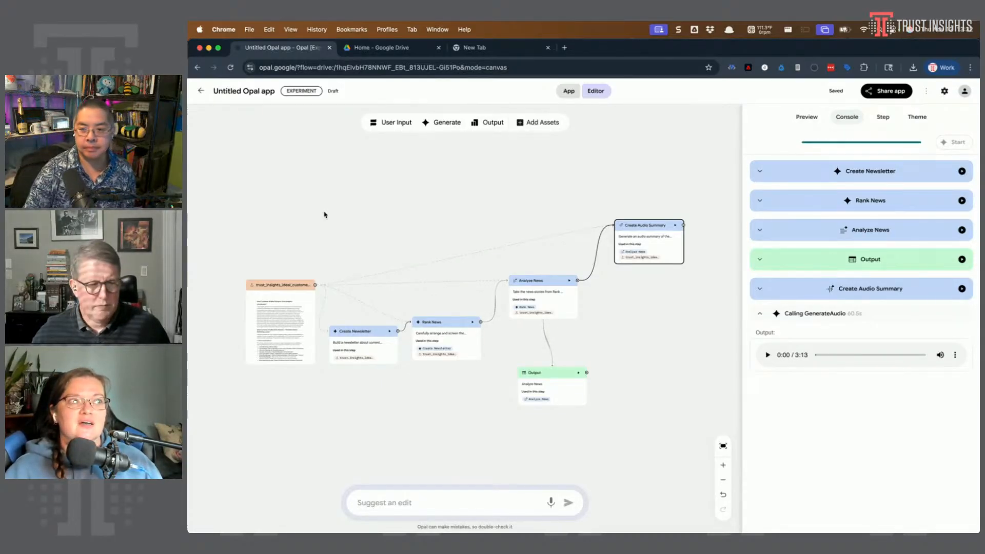
{"action": "left_click", "coordinate": [276, 285]}
{"action": "left_click_drag", "start_coordinate": [277, 284], "coordinate": [432, 177]}
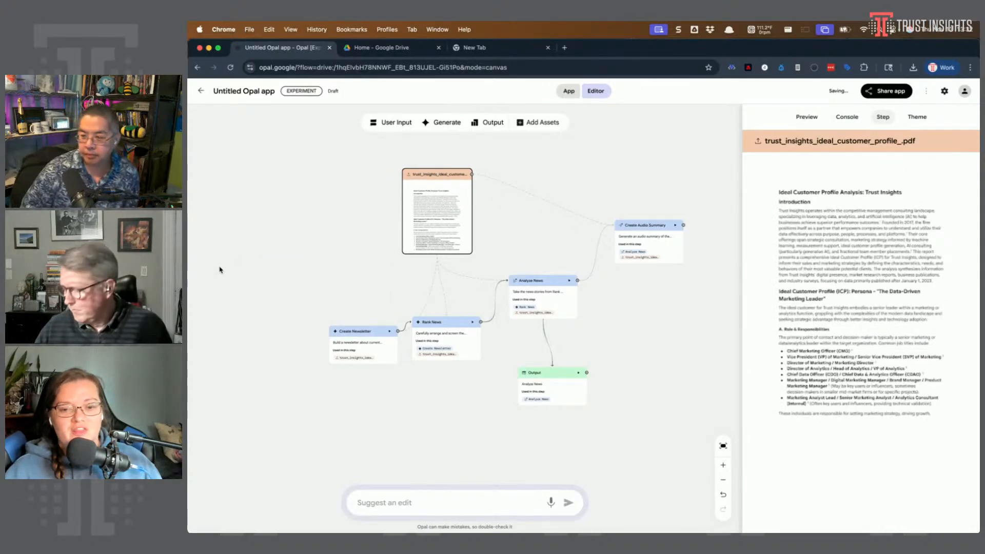
{"action": "left_click", "coordinate": [264, 271]}
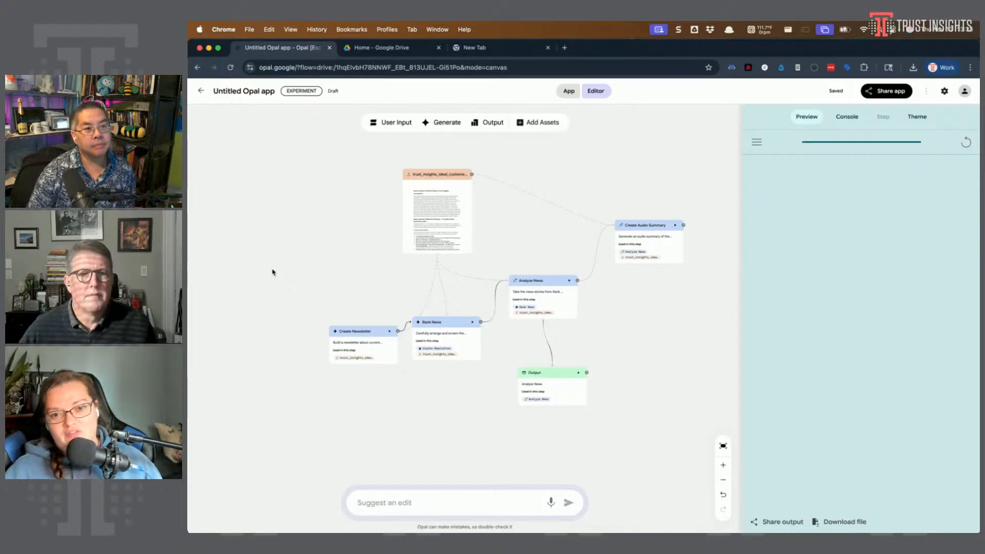
{"action": "left_click_drag", "start_coordinate": [439, 179], "coordinate": [425, 210]}
{"action": "left_click_drag", "start_coordinate": [560, 374], "coordinate": [631, 333]}
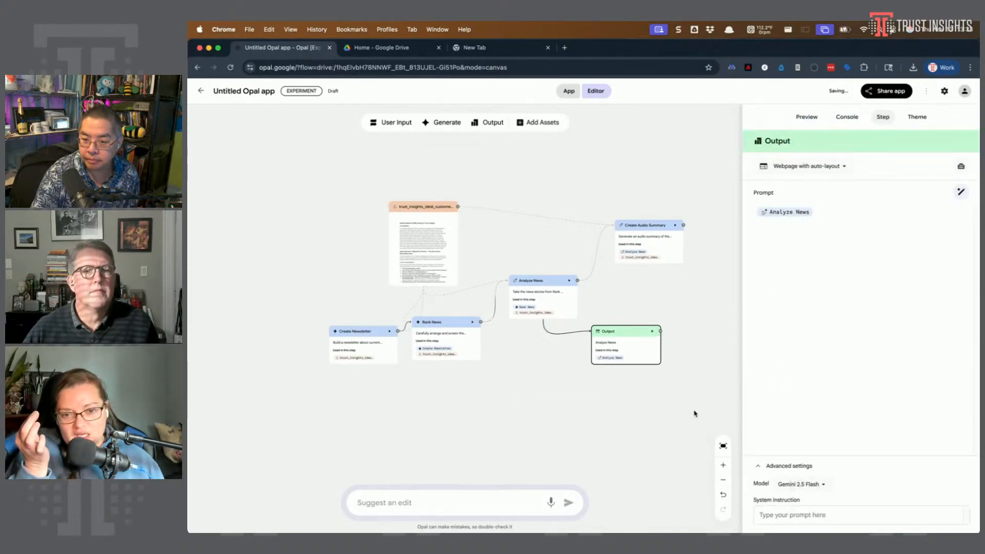
{"action": "left_click", "coordinate": [723, 445]}
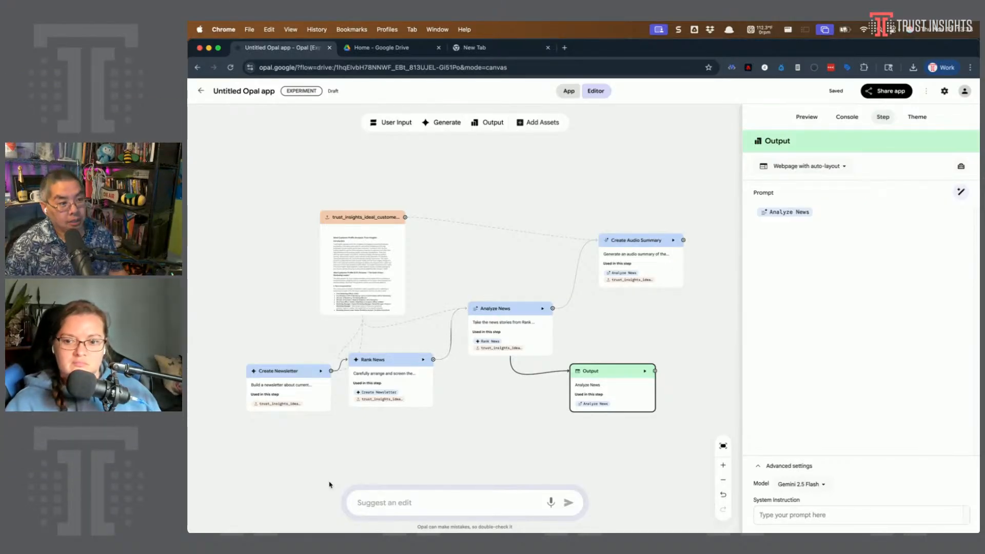
{"action": "left_click", "coordinate": [611, 139]}
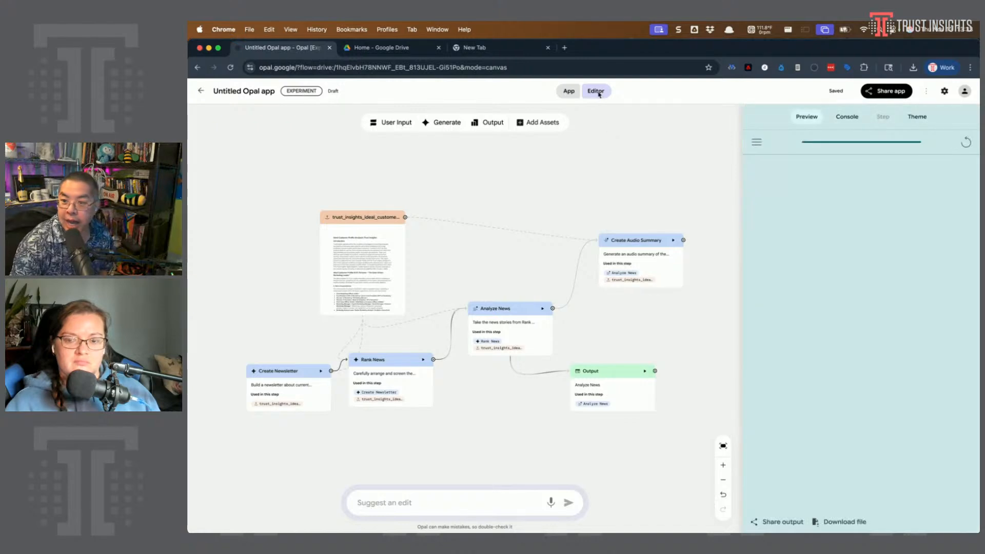
{"action": "left_click", "coordinate": [532, 124]}
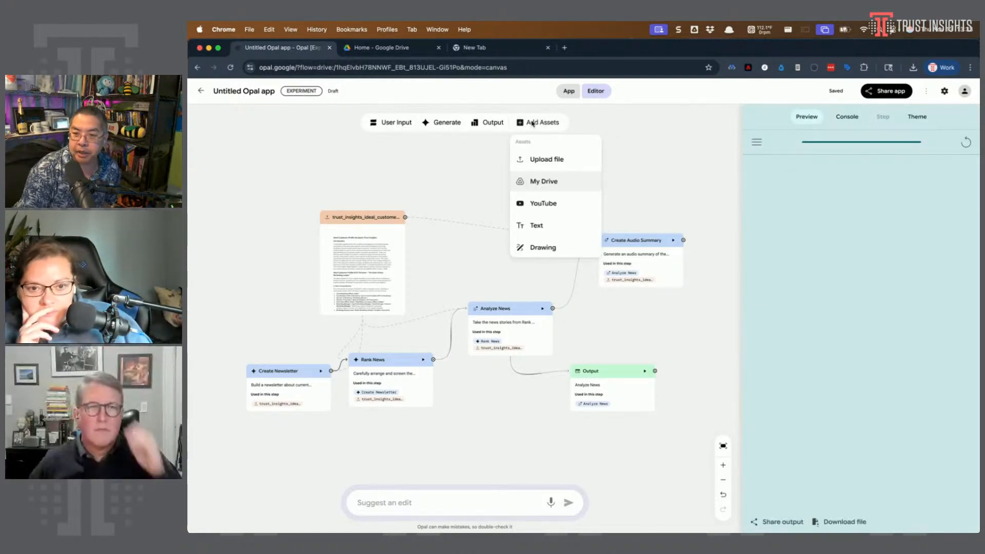
{"action": "left_click", "coordinate": [432, 189]}
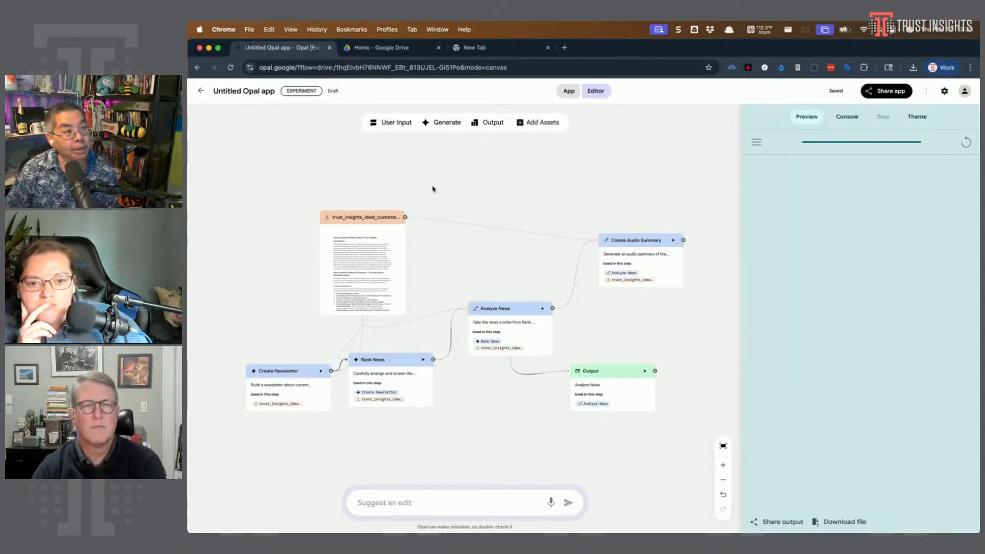